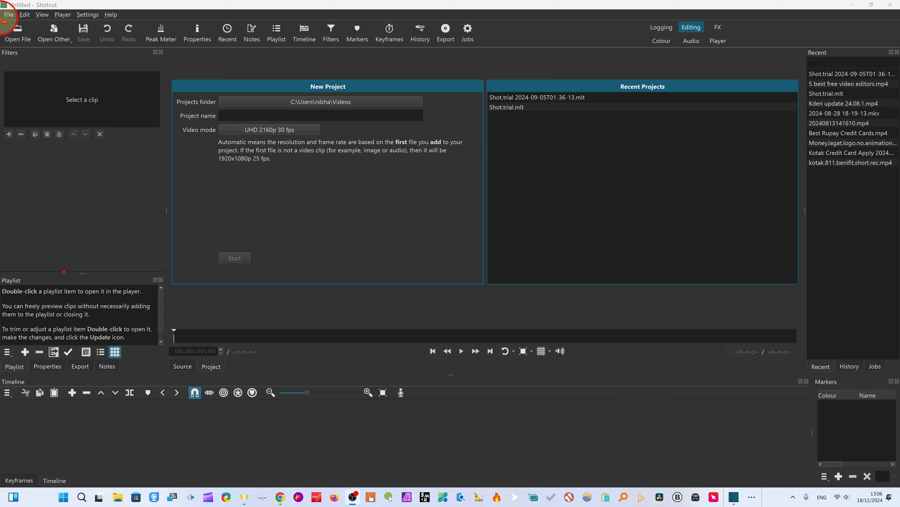
# Step: Check the installed Shotcut version in the About information and open the Shotcut website from there
pyautogui.click(114, 16)
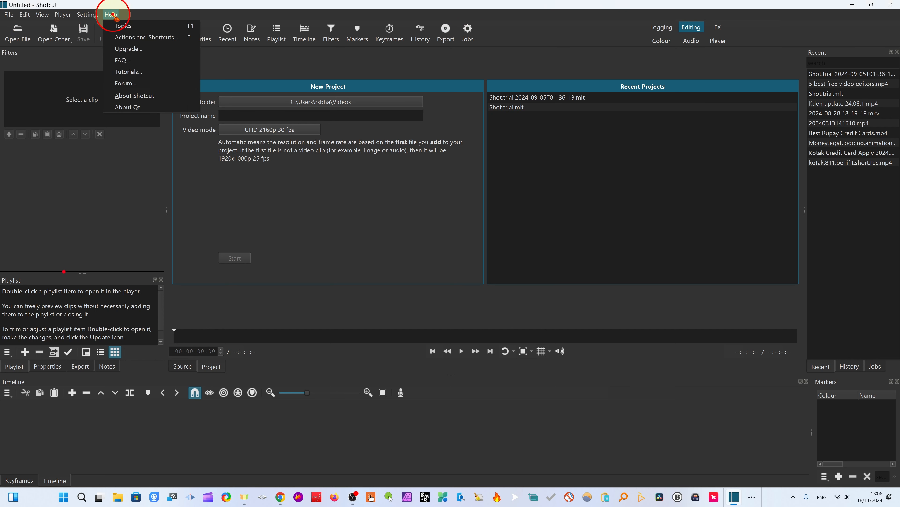
pyautogui.click(135, 95)
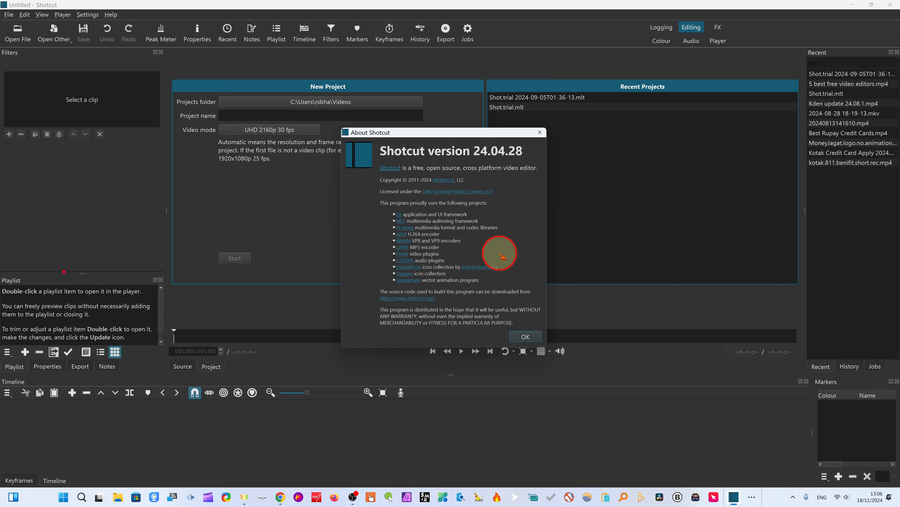
pyautogui.click(390, 167)
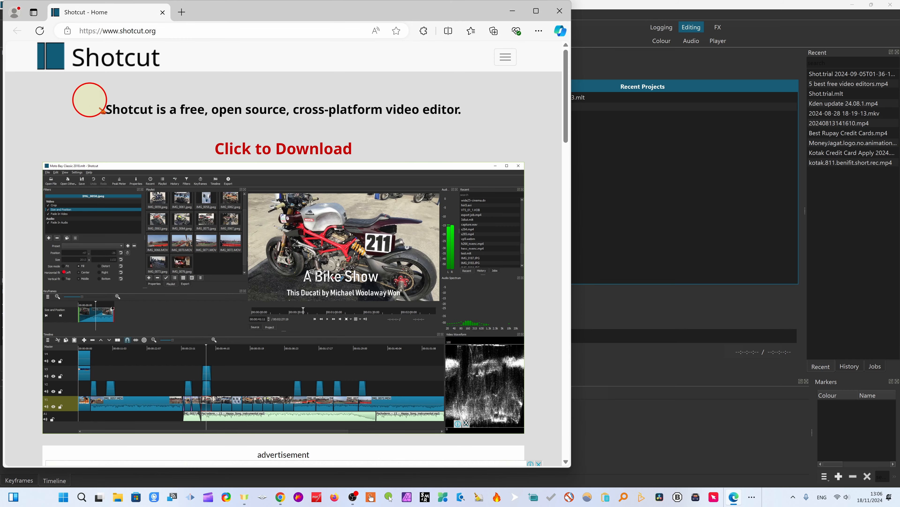
# Step: Browse the Shotcut homepage for its latest news and open the New Version 24.11 post
pyautogui.scroll(-10, 243, 187)
pyautogui.scroll(-3, 243, 193)
pyautogui.scroll(10, 243, 192)
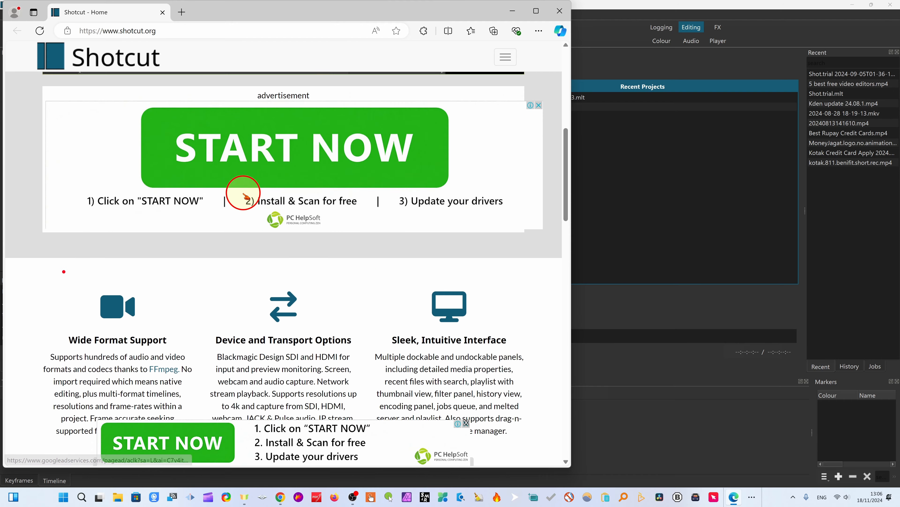
pyautogui.scroll(-13, 298, 282)
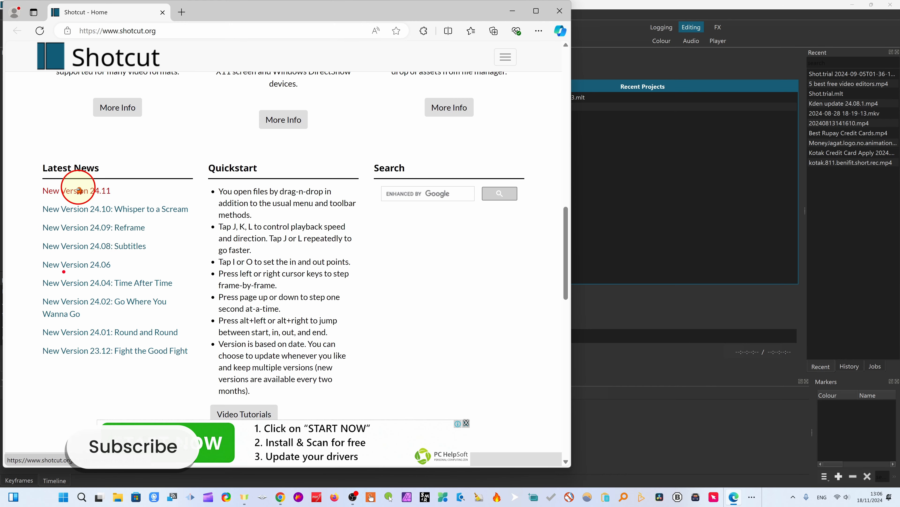
pyautogui.scroll(12, 67, 193)
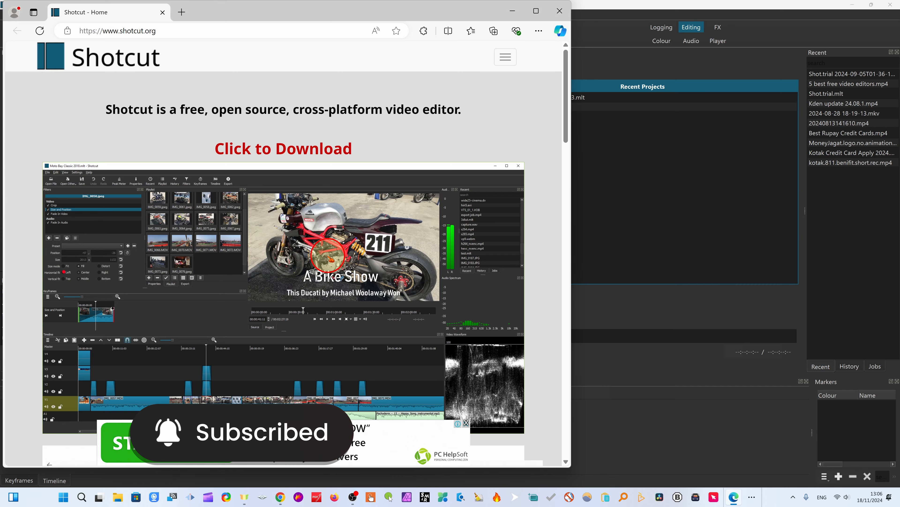
pyautogui.scroll(-10, 323, 262)
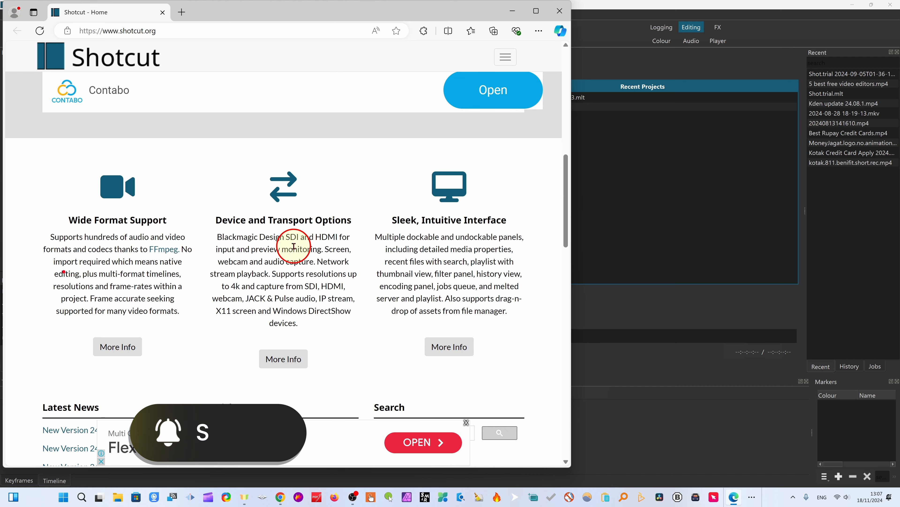
pyautogui.scroll(-5, 203, 306)
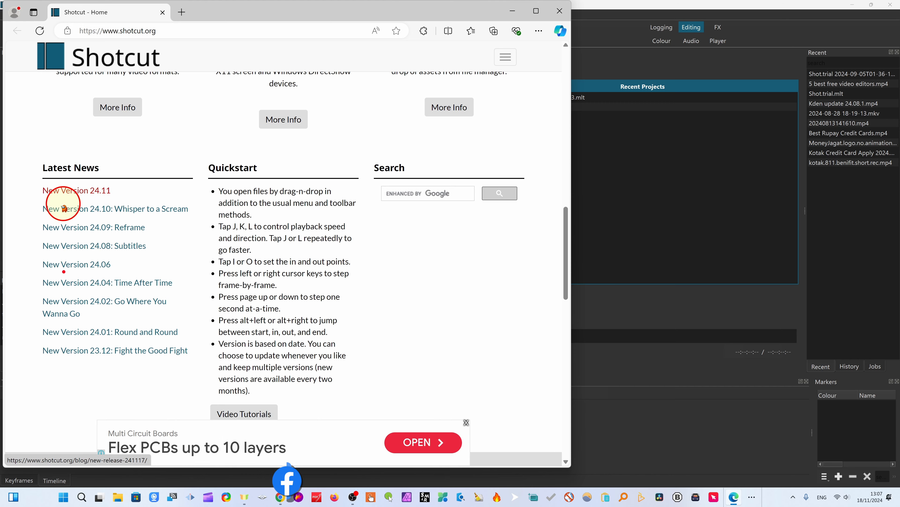
pyautogui.click(74, 191)
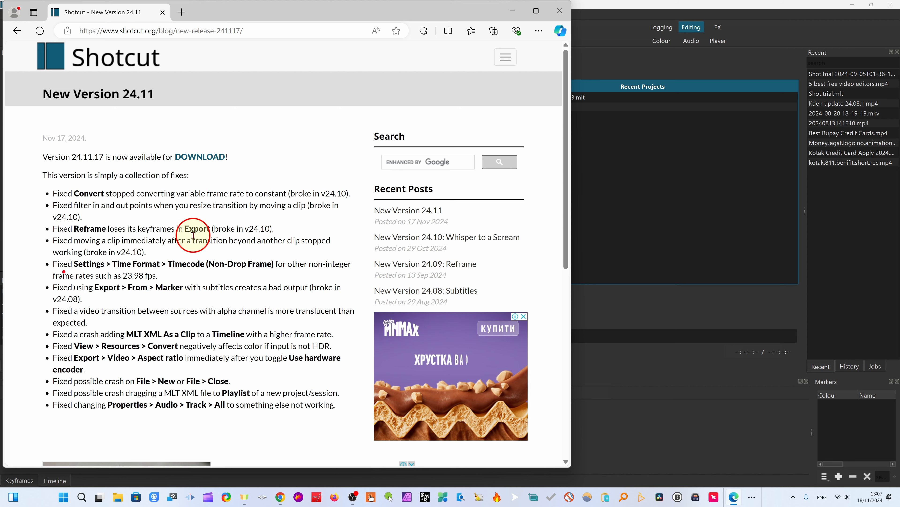
# Step: Read through the version 24.11 release notes, dismissing the advertisements that cover the page
pyautogui.scroll(-3, 184, 319)
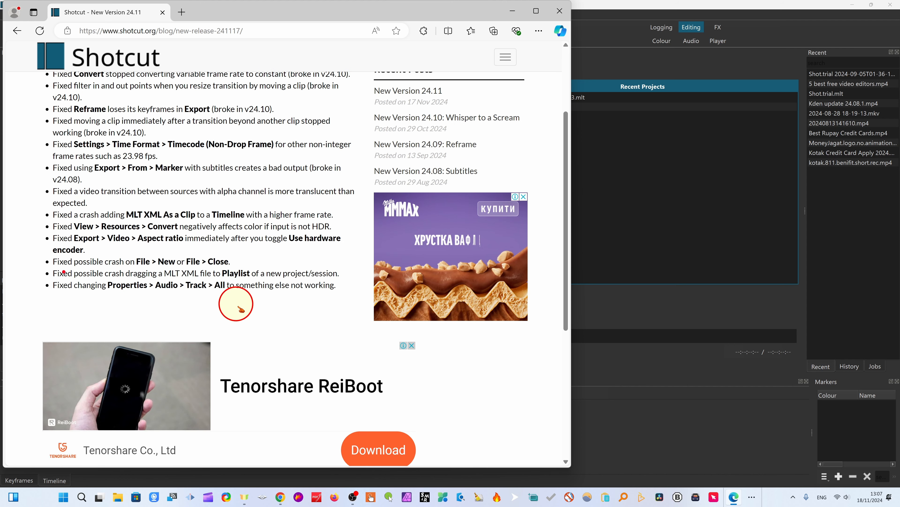
pyautogui.click(412, 345)
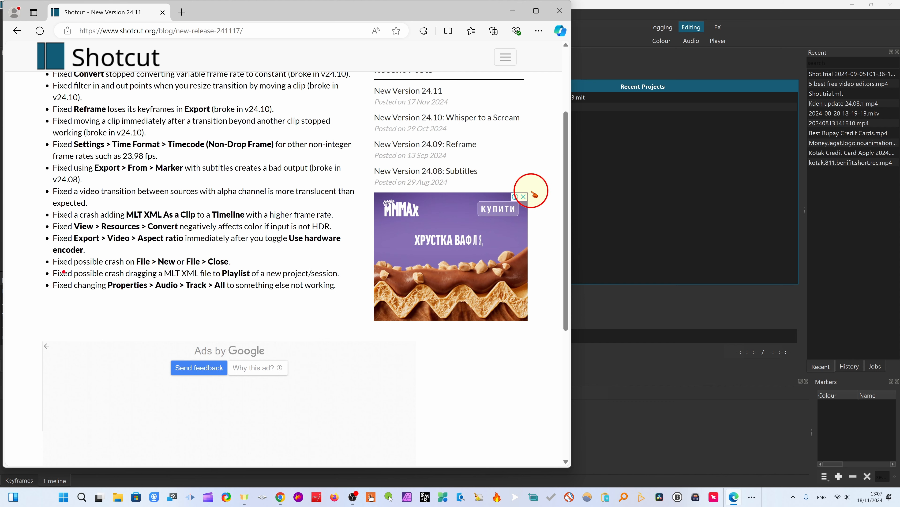
pyautogui.click(524, 196)
pyautogui.scroll(3, 257, 217)
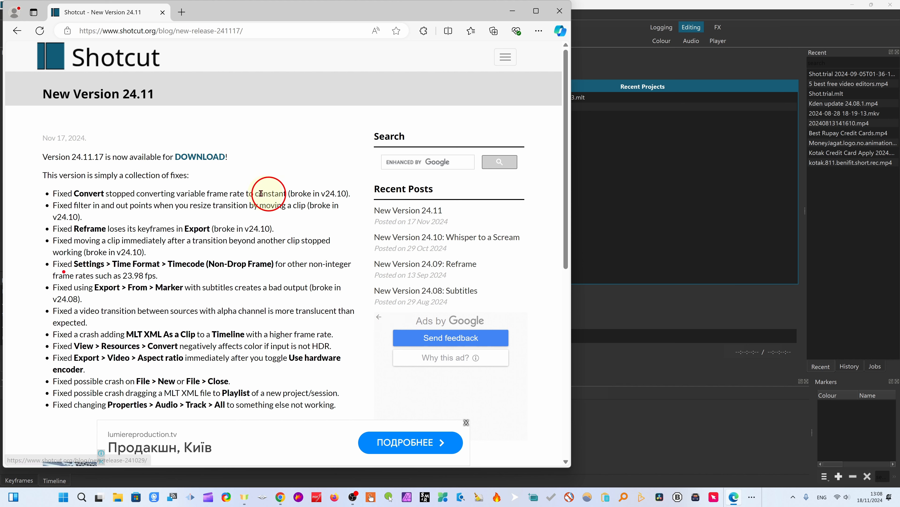
pyautogui.click(466, 422)
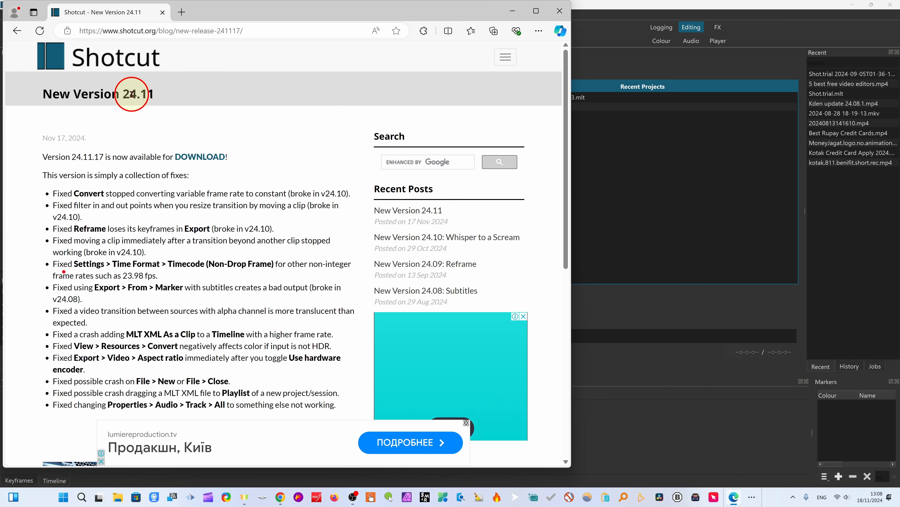
pyautogui.click(525, 317)
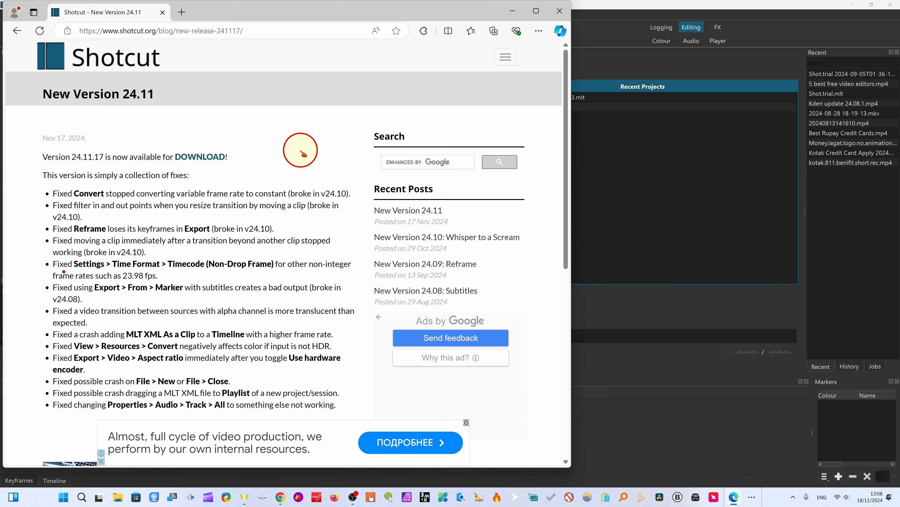
pyautogui.click(466, 422)
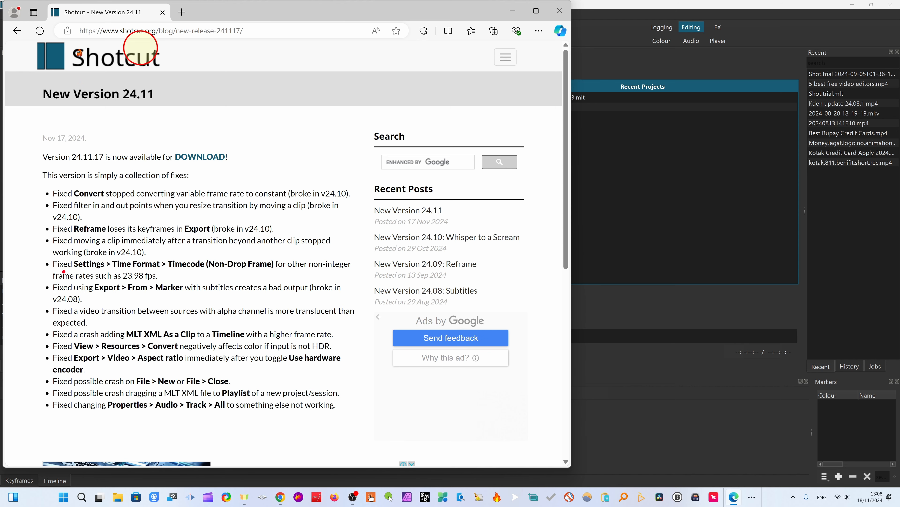
# Step: Go to the download page and get the Windows installer for Windows 10/11 on Intel or AMD CPU
pyautogui.click(197, 156)
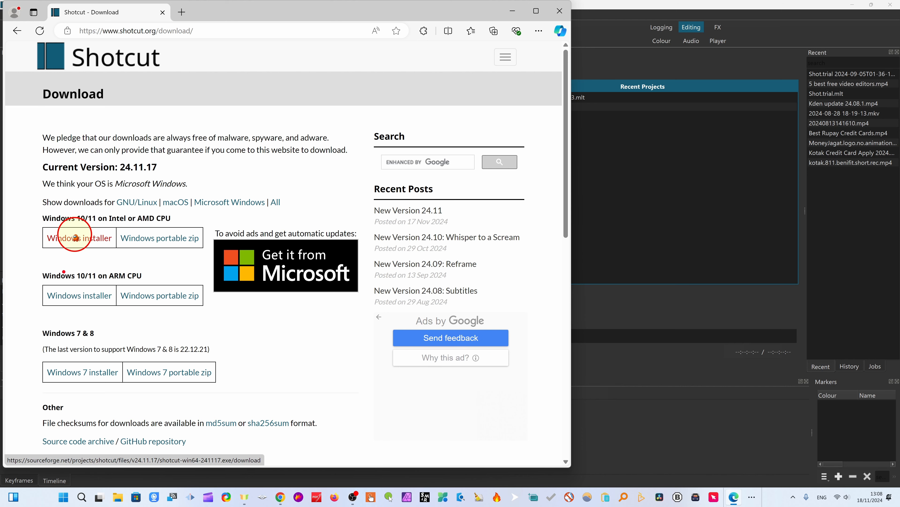
pyautogui.click(88, 240)
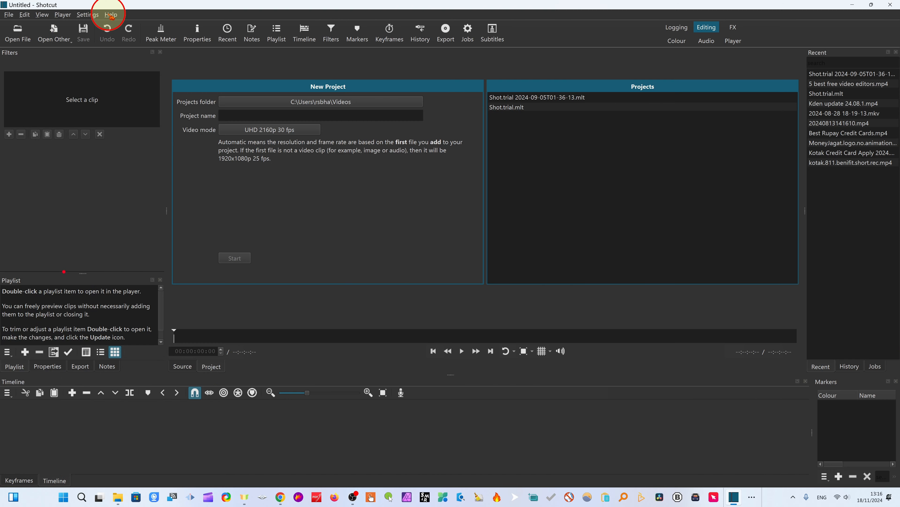
# Step: Switch to the updated Shotcut, check its version in the About information, and close that information
pyautogui.click(111, 14)
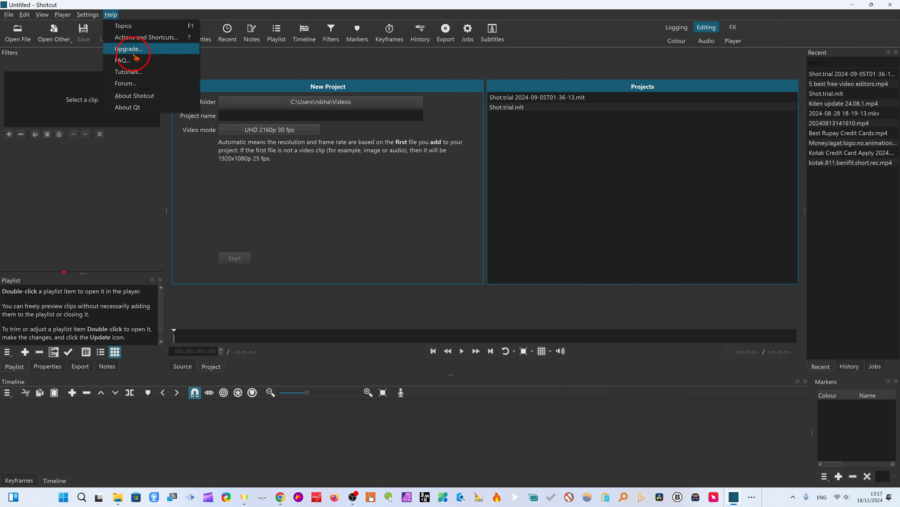
pyautogui.click(137, 95)
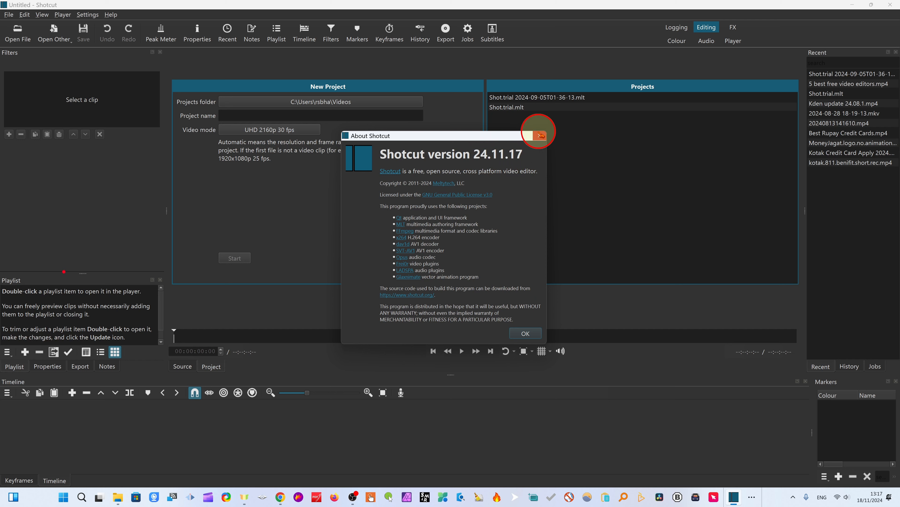
pyautogui.click(525, 331)
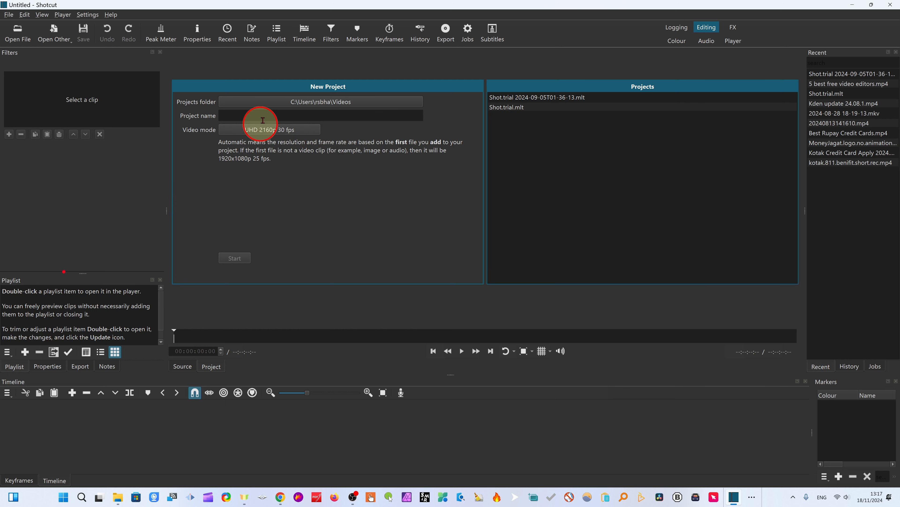
# Step: Create a project named "Shotcut trial" with the UHD 2160p 30 fps video mode
pyautogui.click(314, 135)
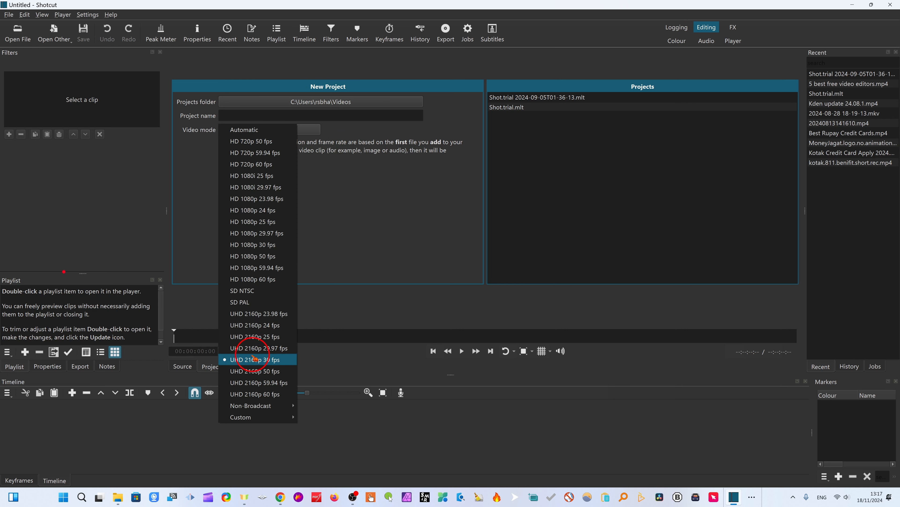
pyautogui.click(266, 360)
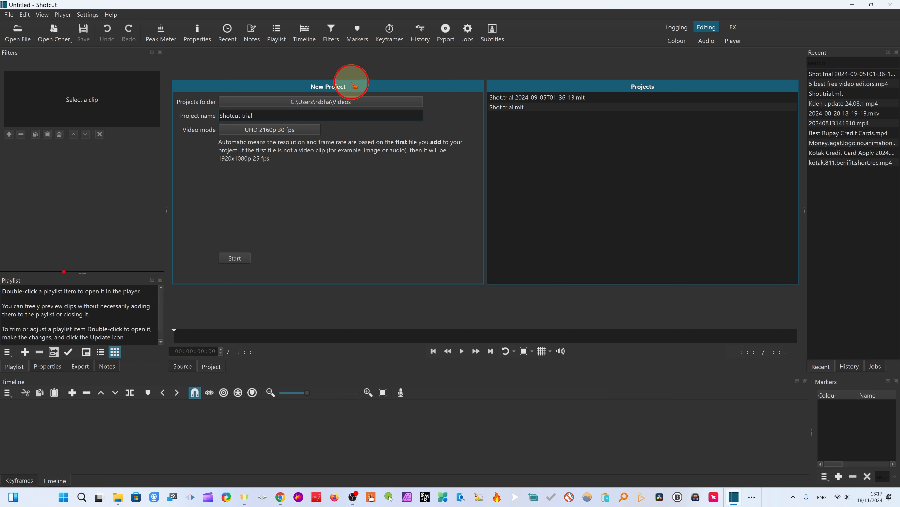
pyautogui.click(235, 258)
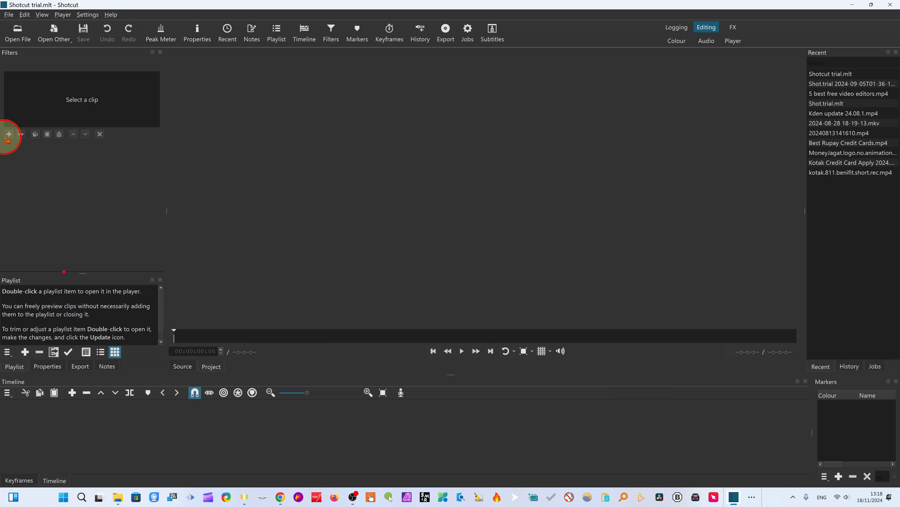
# Step: Close the file browser without opening a clip and start a new untitled project
pyautogui.click(17, 31)
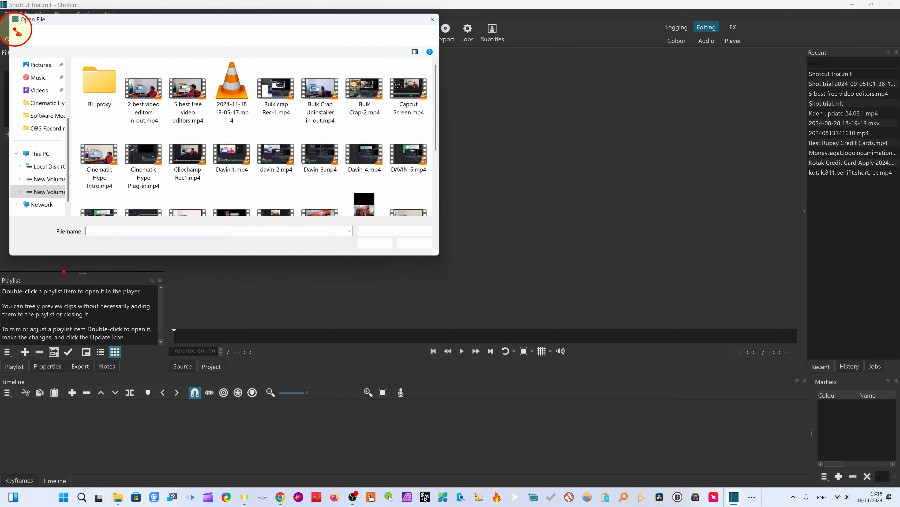
pyautogui.click(441, 15)
pyautogui.click(8, 14)
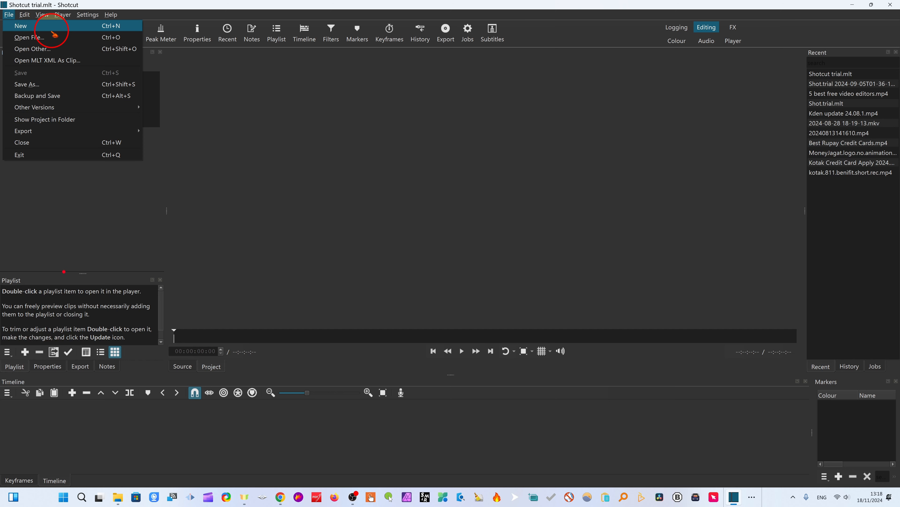
pyautogui.click(73, 29)
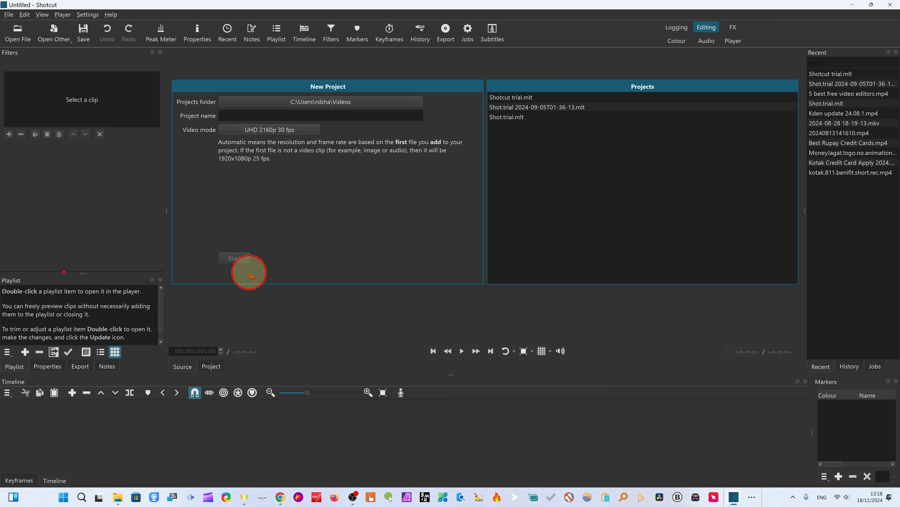
pyautogui.click(24, 43)
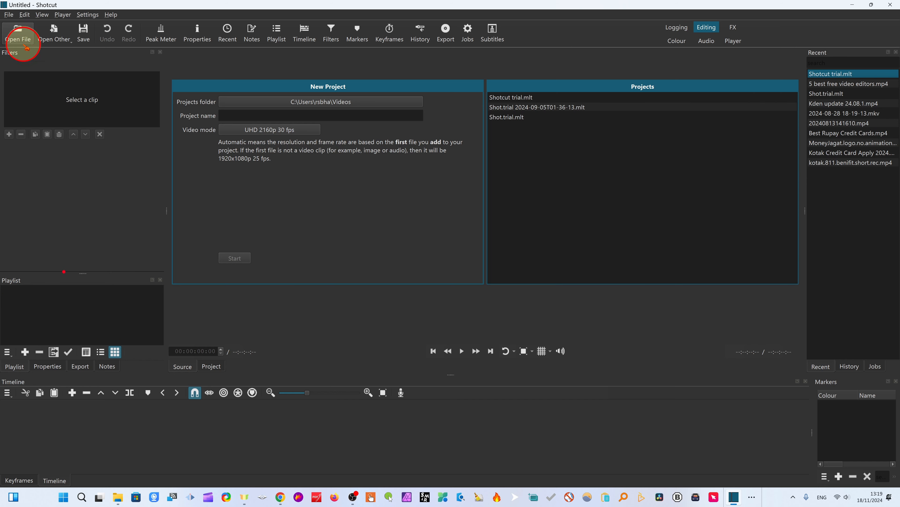
pyautogui.click(8, 14)
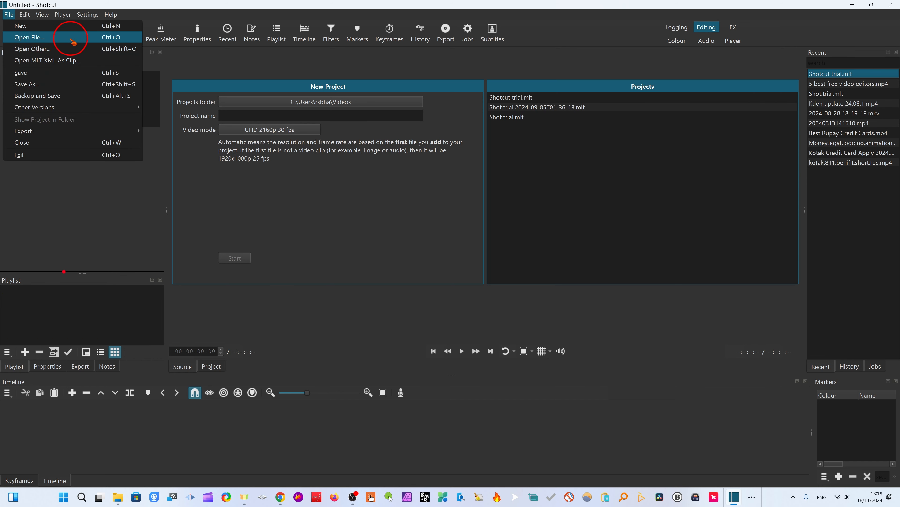
pyautogui.click(29, 37)
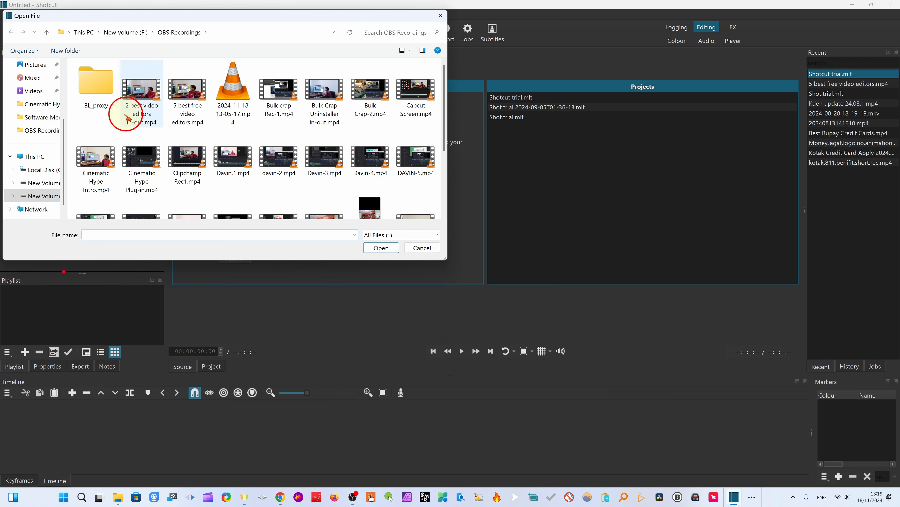
pyautogui.click(422, 248)
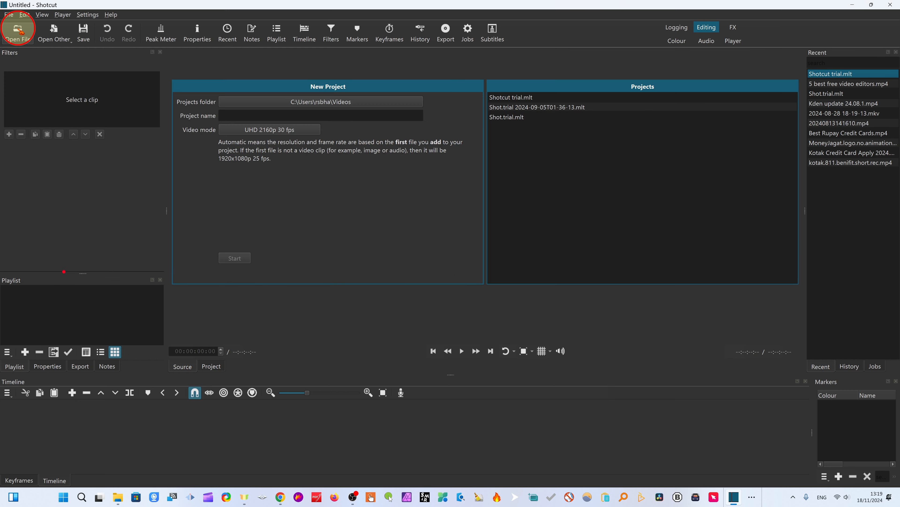
# Step: Open the video "2 best video editors in-out.mp4" from the OBS Recordings folder
pyautogui.click(20, 38)
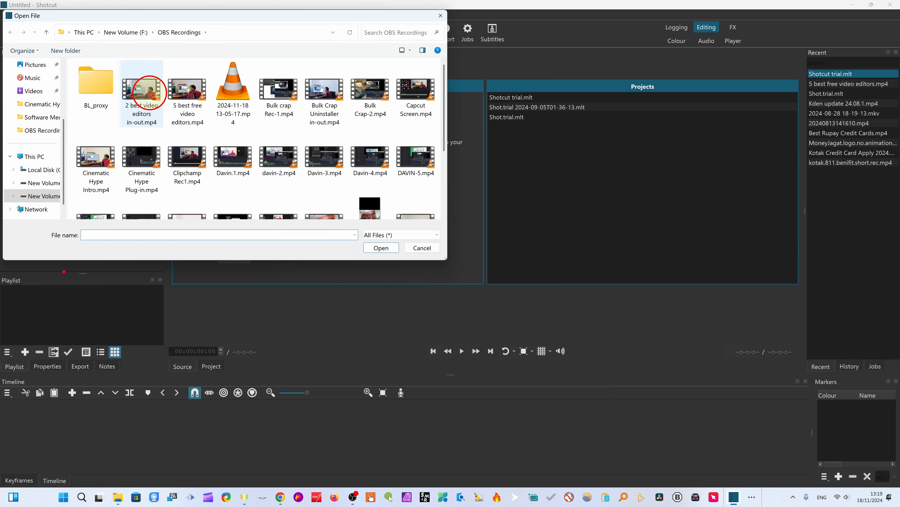
pyautogui.click(147, 93)
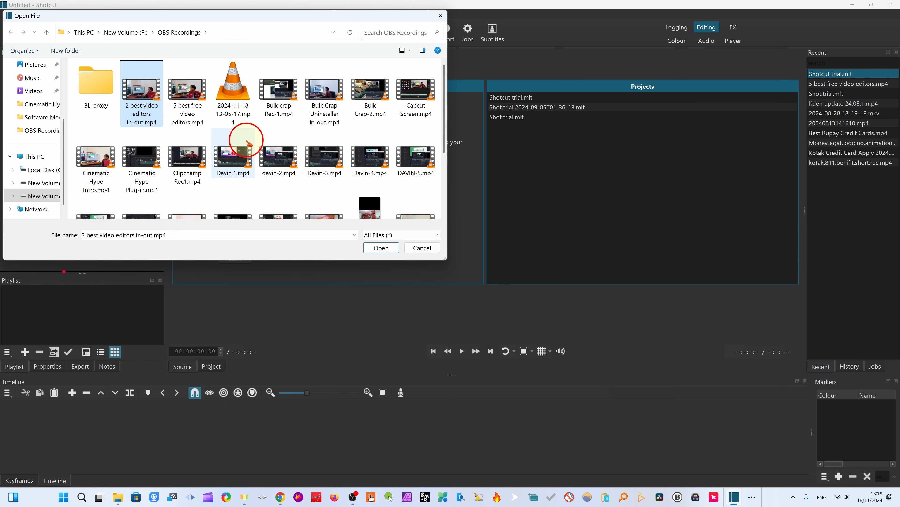
pyautogui.click(380, 250)
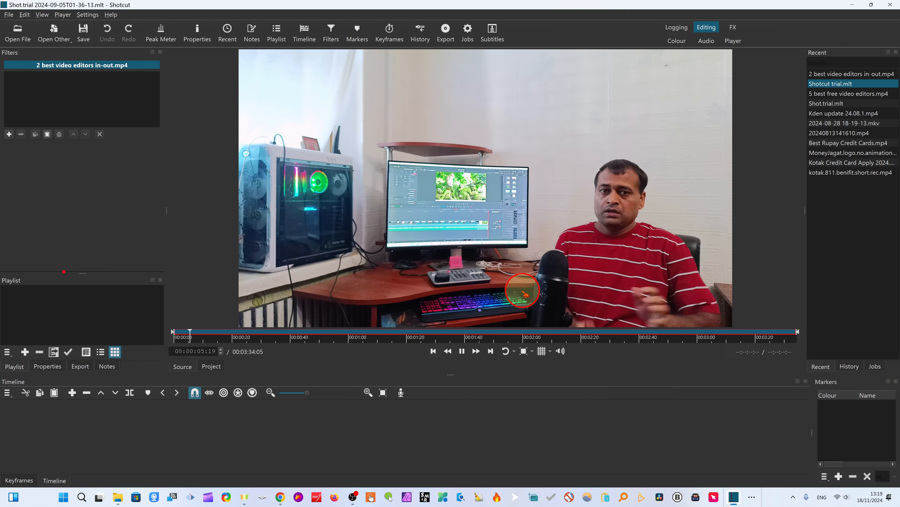
# Step: Preview the opened clip briefly, then place it on video track V1 at the start of the timeline
pyautogui.click(462, 351)
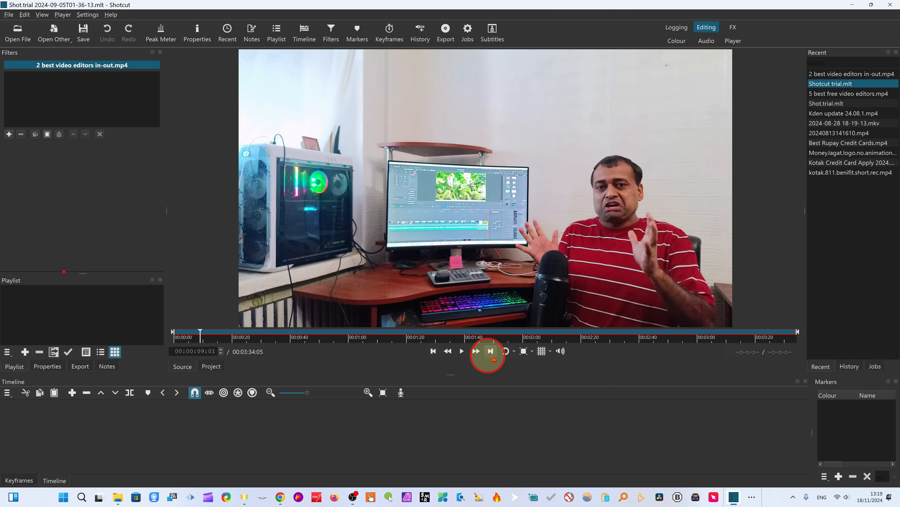
pyautogui.click(462, 351)
pyautogui.moveTo(374, 476); pyautogui.dragTo(276, 433)
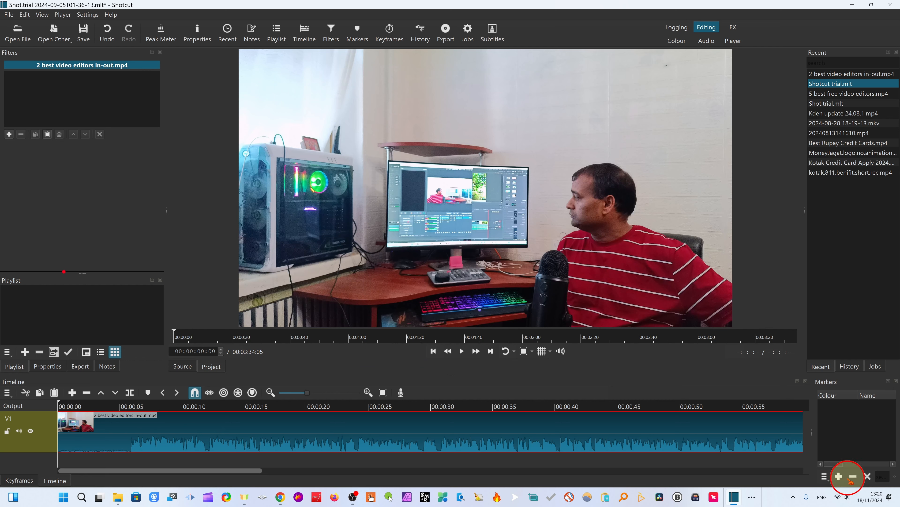
# Step: Zoom the timeline out and back in, settling on a scale that fits the whole clip in view
pyautogui.press('-')
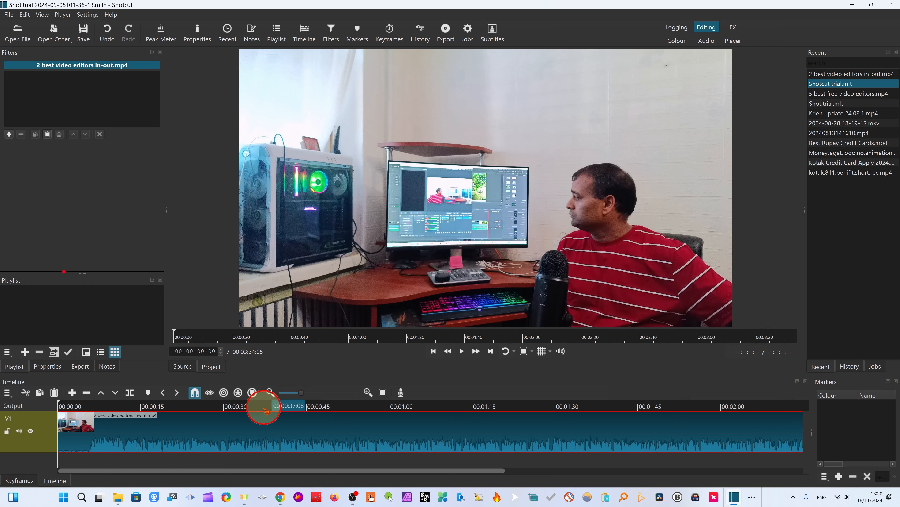
pyautogui.press('-')
pyautogui.press('-')
pyautogui.press('-')
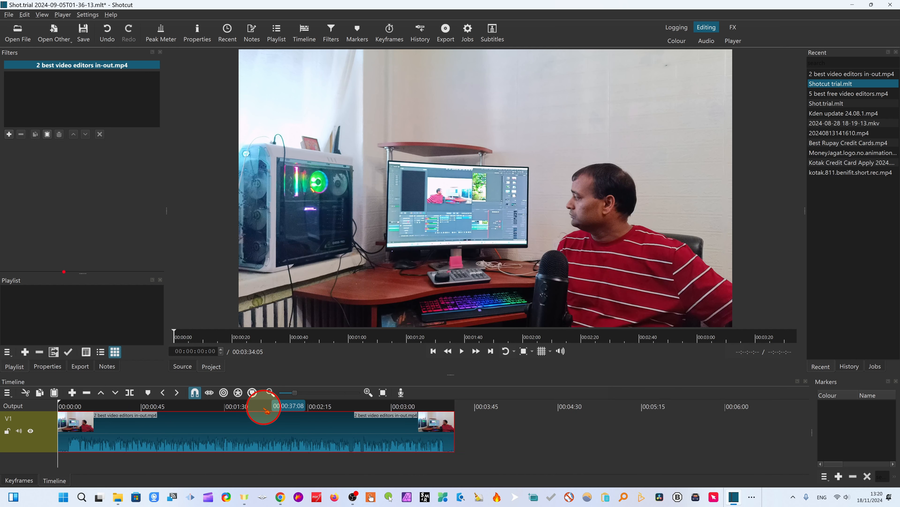
pyautogui.scroll(-4, 264, 408)
pyautogui.scroll(5, 263, 407)
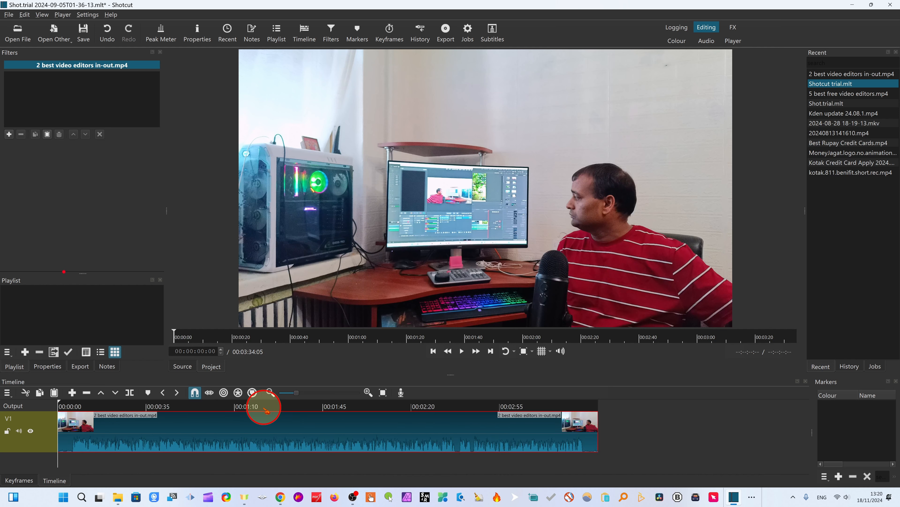
pyautogui.scroll(2, 266, 411)
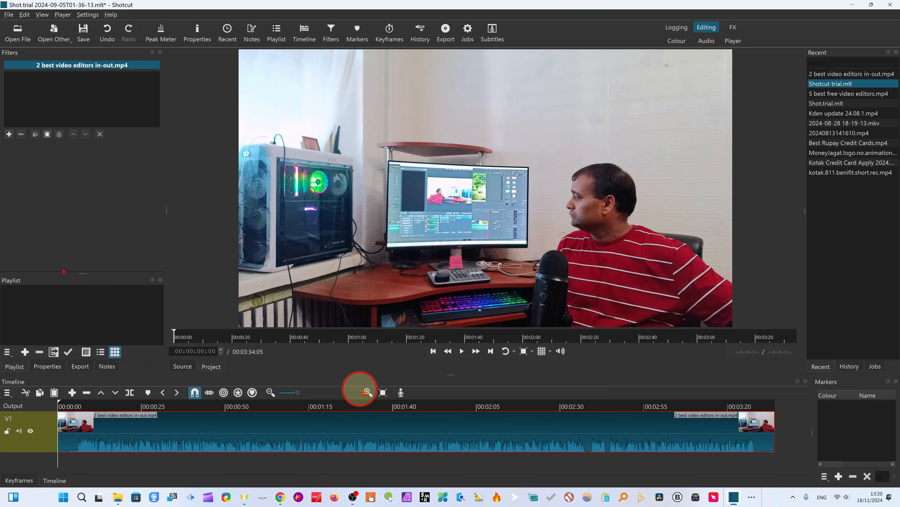
pyautogui.click(270, 392)
pyautogui.click(269, 392)
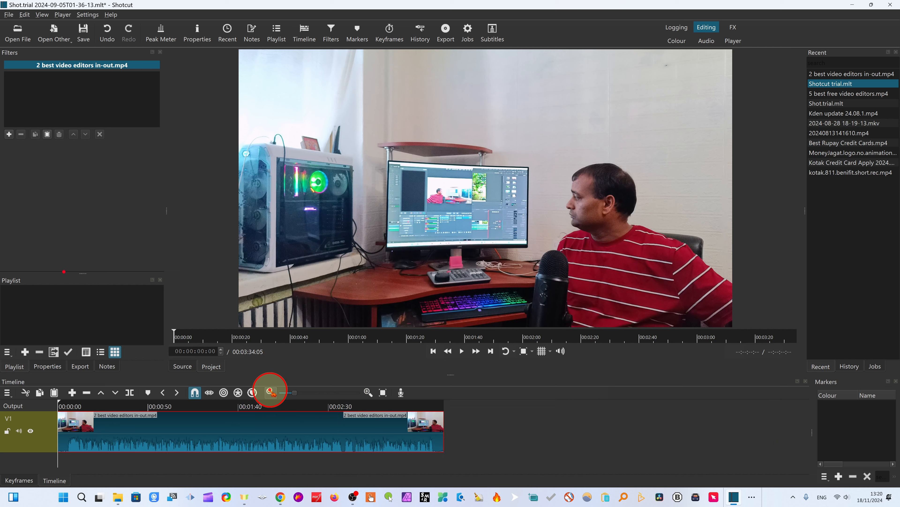
pyautogui.click(270, 392)
pyautogui.click(368, 392)
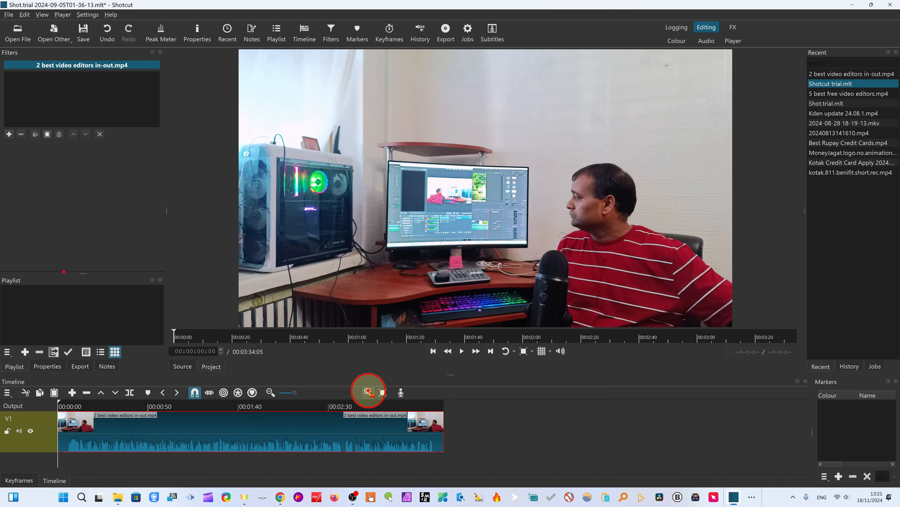
pyautogui.click(368, 392)
pyautogui.click(368, 391)
pyautogui.click(269, 391)
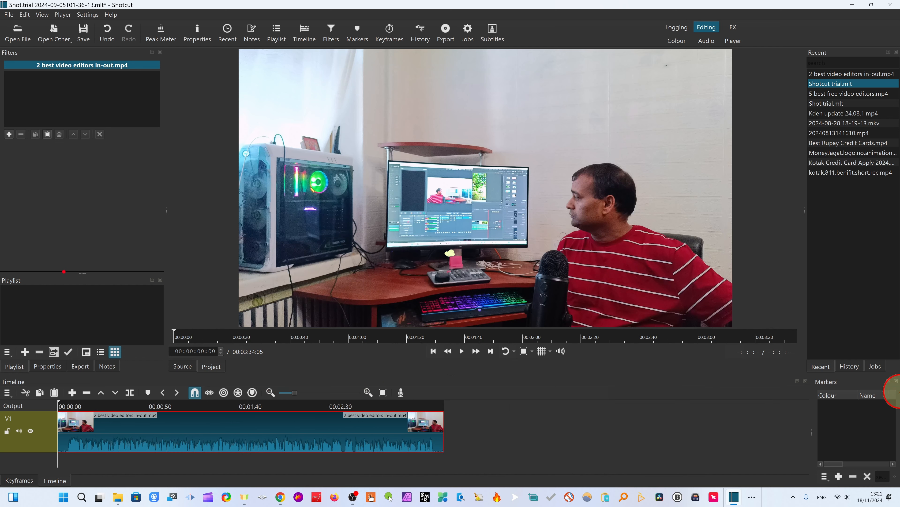
# Step: Review the File and Edit commands along with their keyboard shortcuts
pyautogui.click(8, 14)
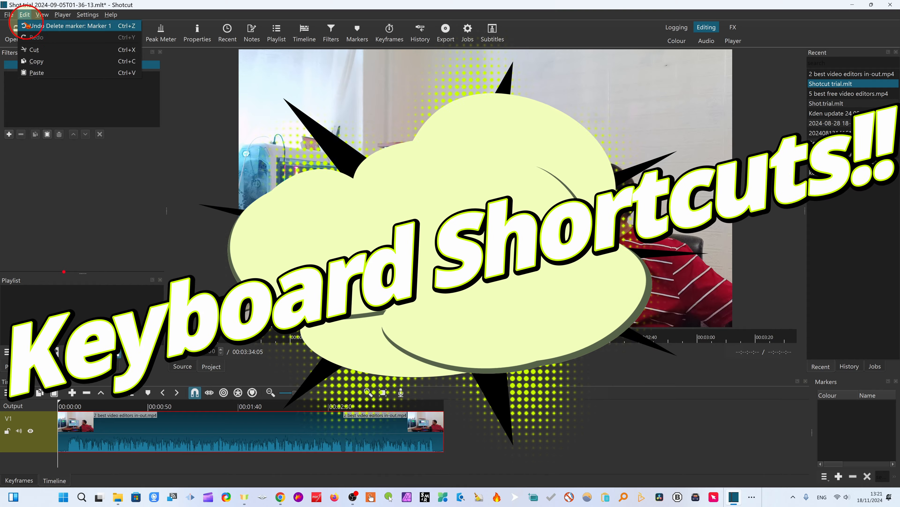
pyautogui.moveTo(10, 15)
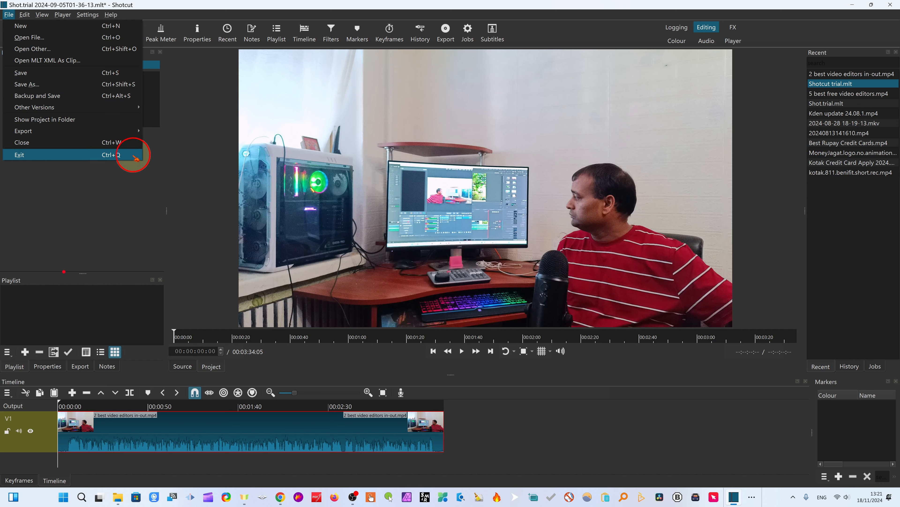
pyautogui.click(91, 185)
pyautogui.click(25, 14)
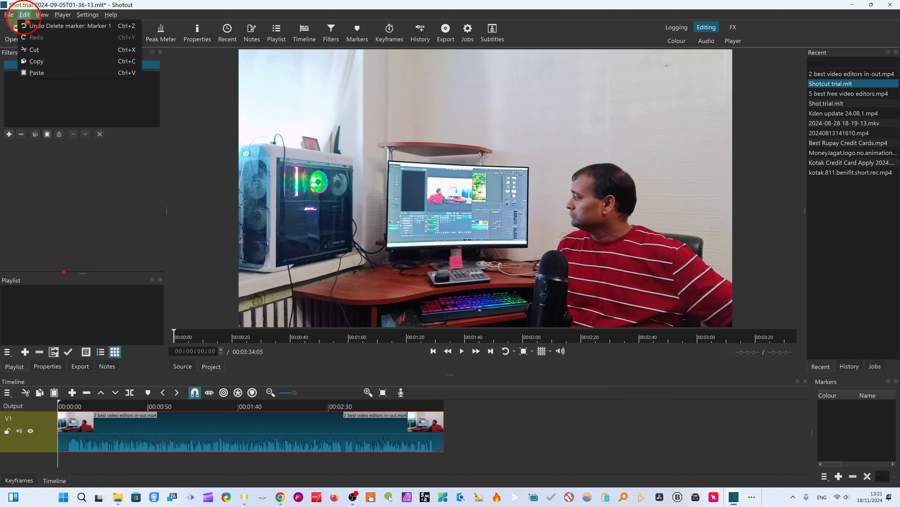
# Step: Hide the Export panel and show the Subtitles panel in the workspace
pyautogui.moveTo(42, 15)
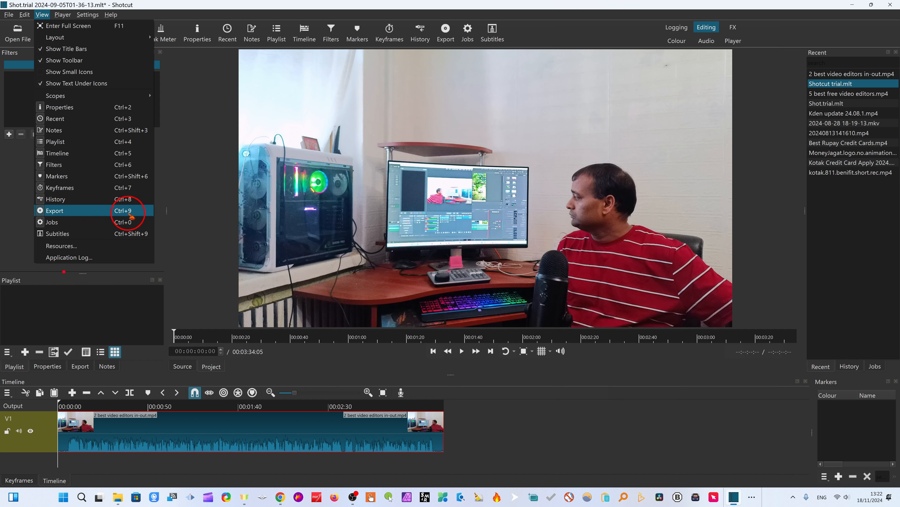
pyautogui.click(193, 229)
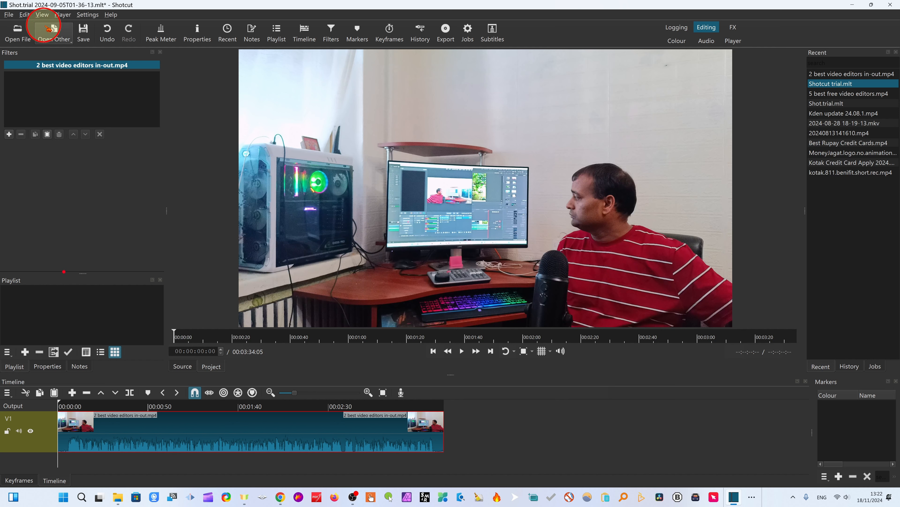
pyautogui.click(41, 15)
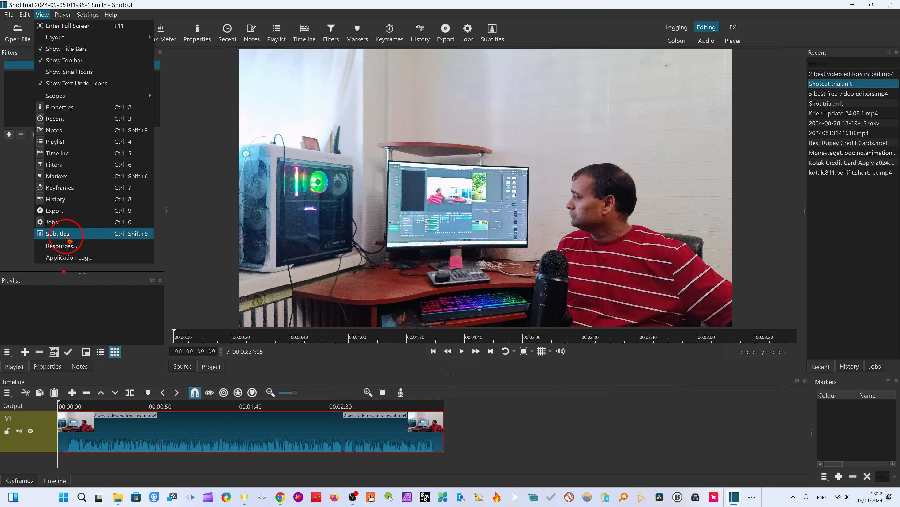
pyautogui.click(136, 238)
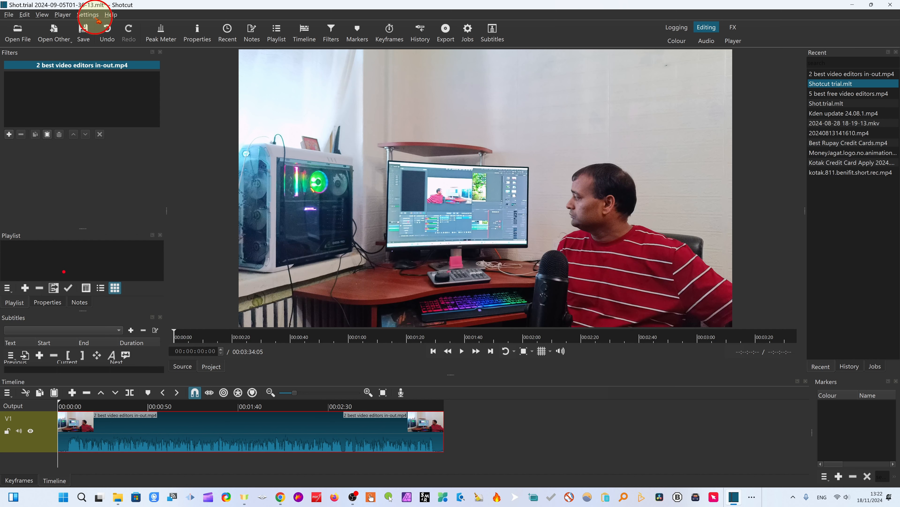
# Step: Review the remaining View commands and the Player commands with their keyboard shortcuts
pyautogui.click(42, 15)
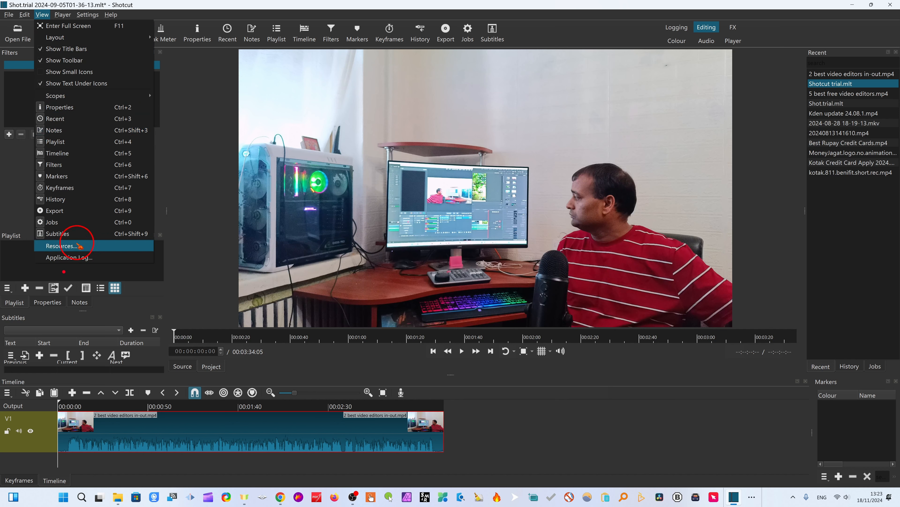
pyautogui.moveTo(73, 19)
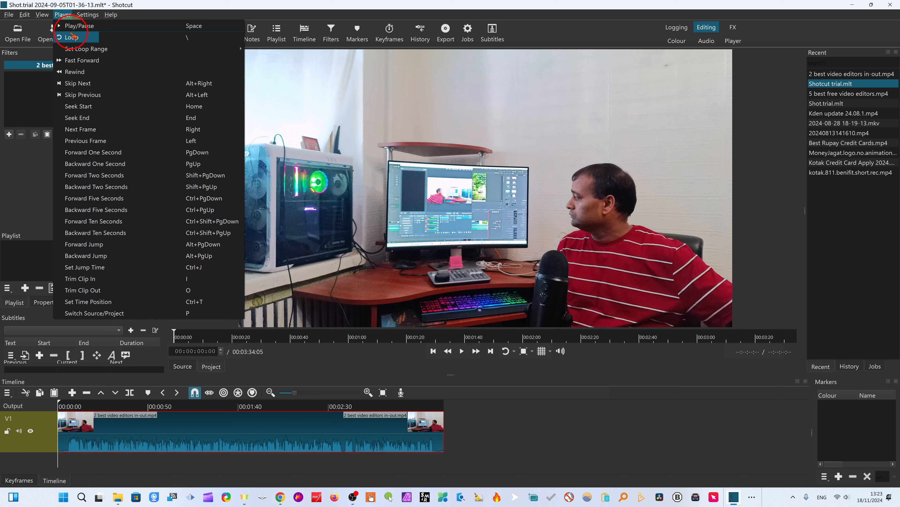
pyautogui.moveTo(78, 53)
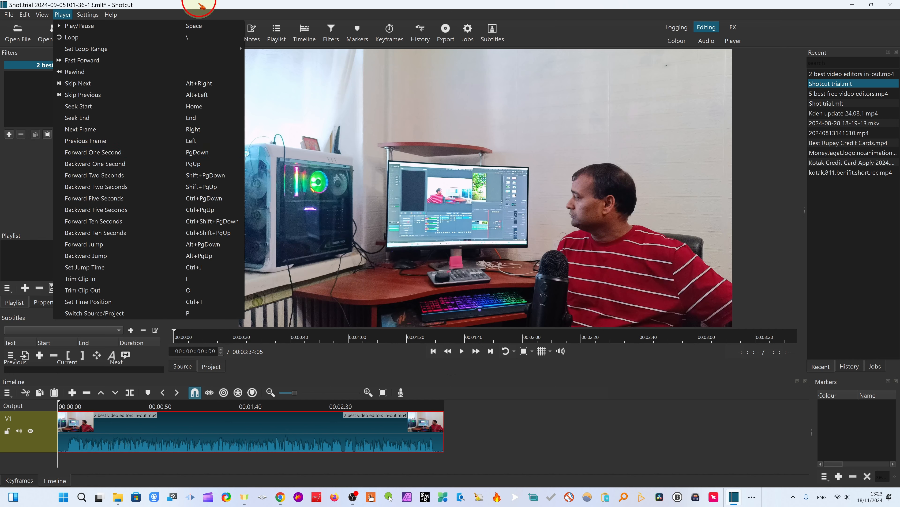
pyautogui.click(657, 416)
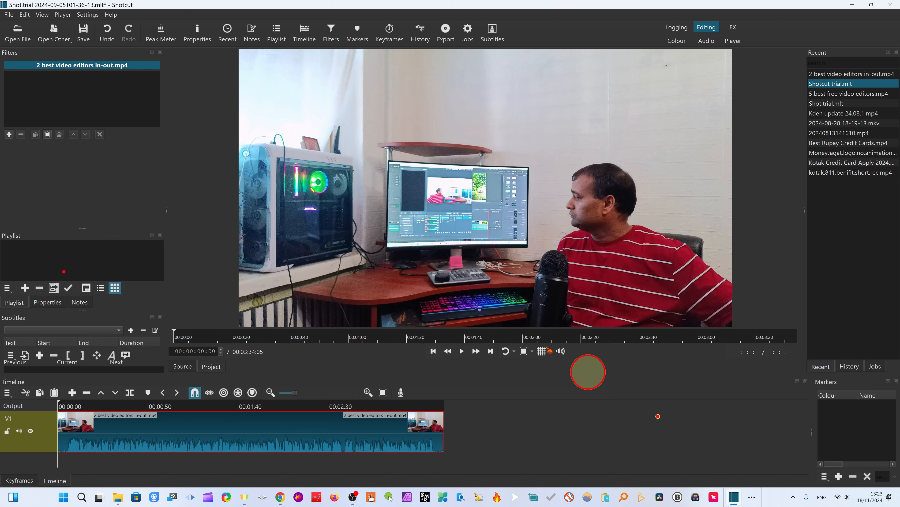
# Step: Show the audio peak meter and play the timeline for a few seconds to watch its levels
pyautogui.click(168, 35)
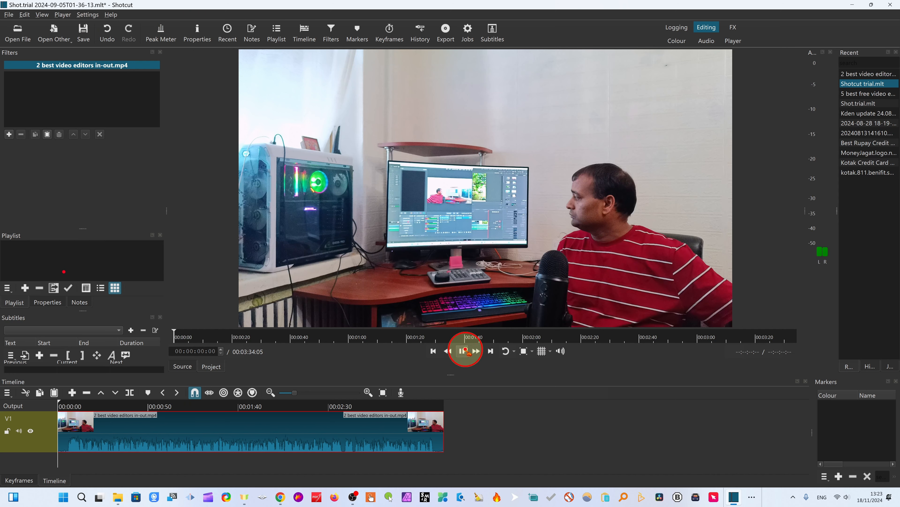
pyautogui.click(463, 351)
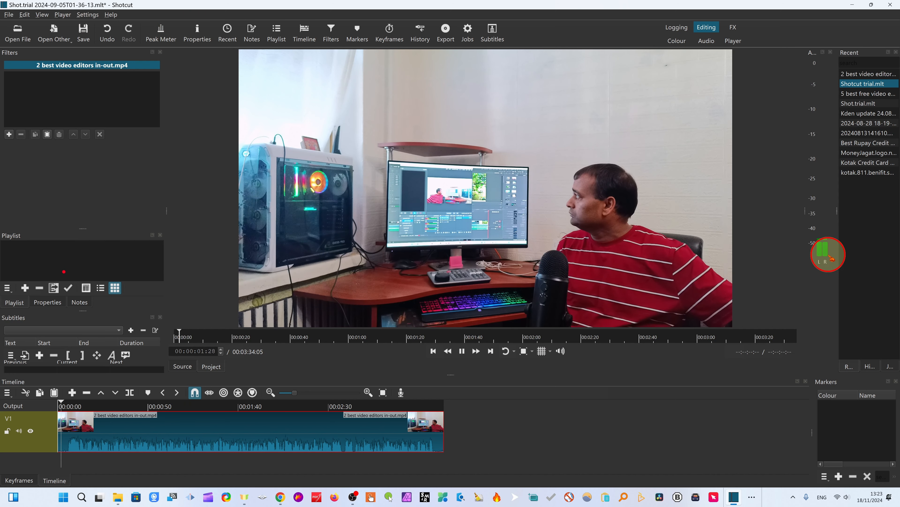
pyautogui.click(463, 351)
# Step: Bring up the clip's Properties panel, followed by the Notes panel
pyautogui.click(195, 31)
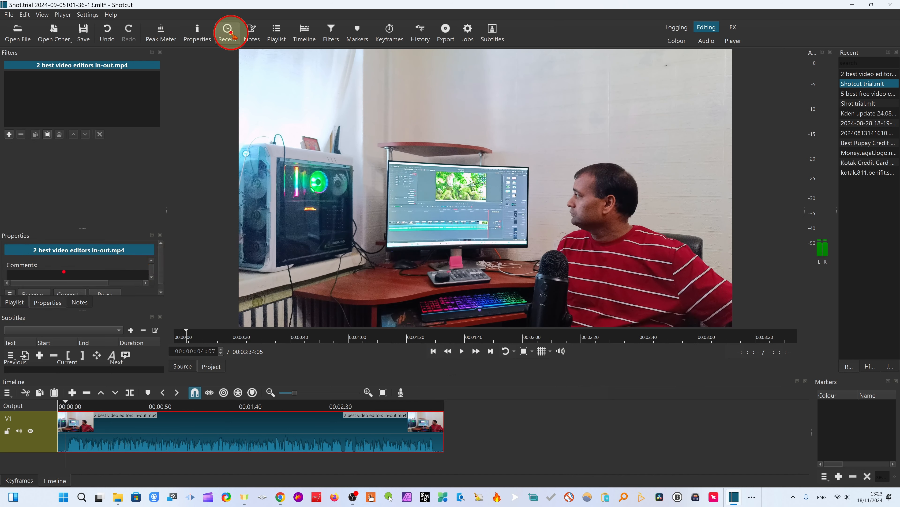
pyautogui.click(251, 31)
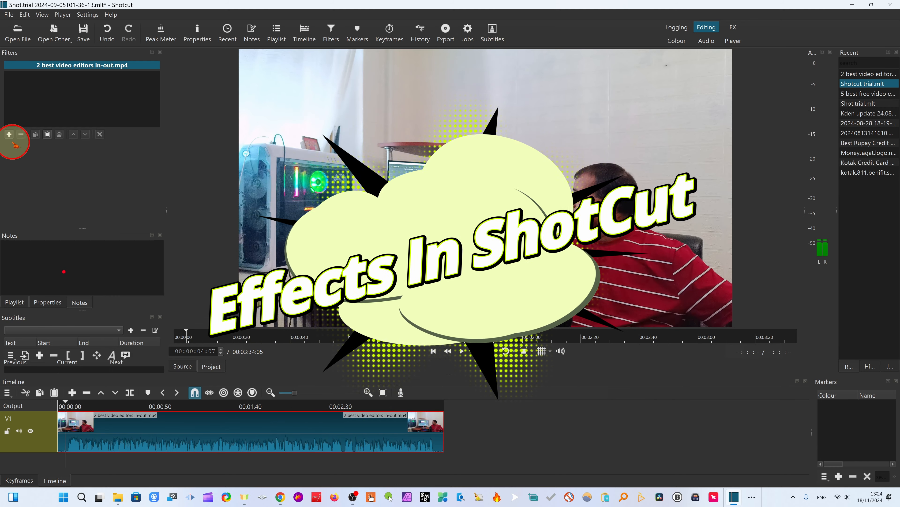
# Step: Open the list of filters available for the clip and look through the favourite effects
pyautogui.click(9, 134)
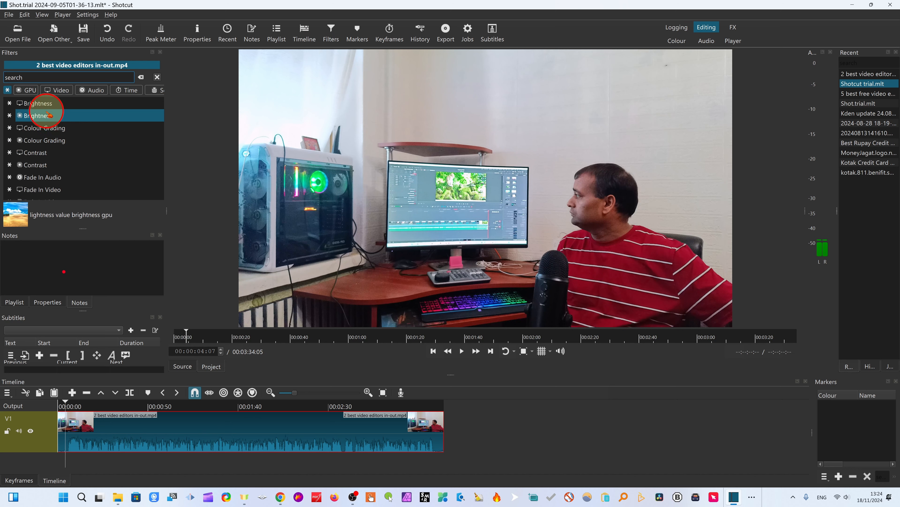
pyautogui.scroll(-1, 50, 114)
pyautogui.scroll(2, 50, 113)
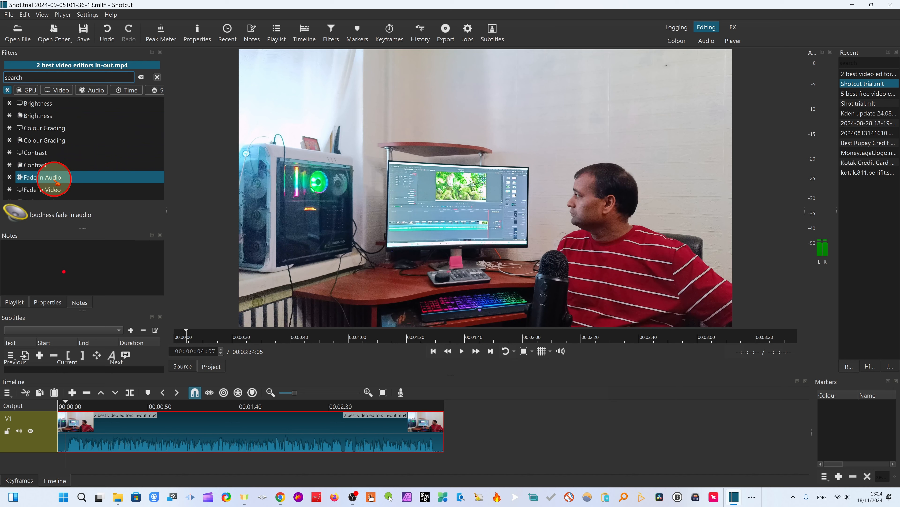
pyautogui.scroll(3, 43, 142)
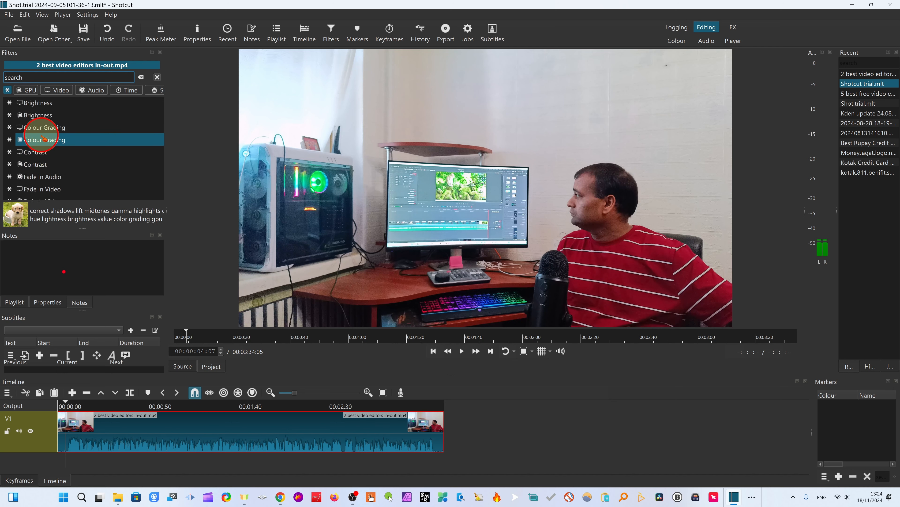
pyautogui.scroll(-4, 39, 145)
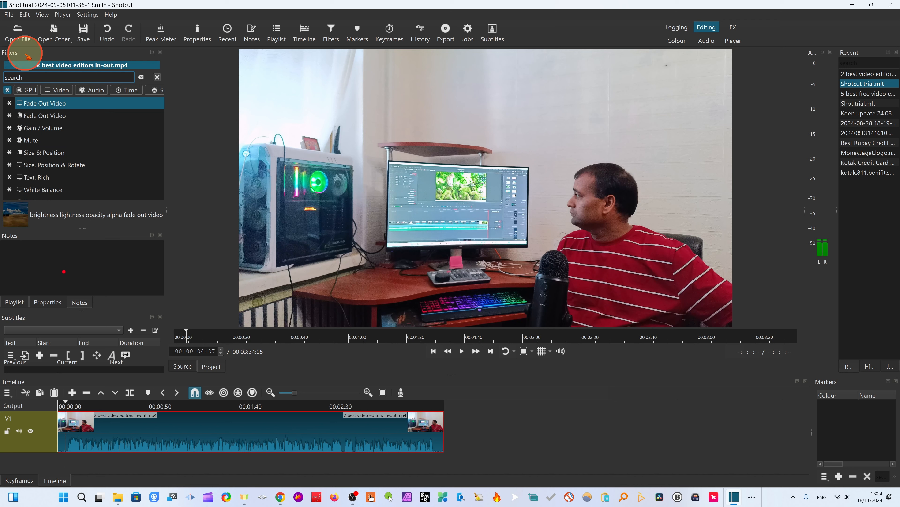
pyautogui.scroll(-1, 76, 171)
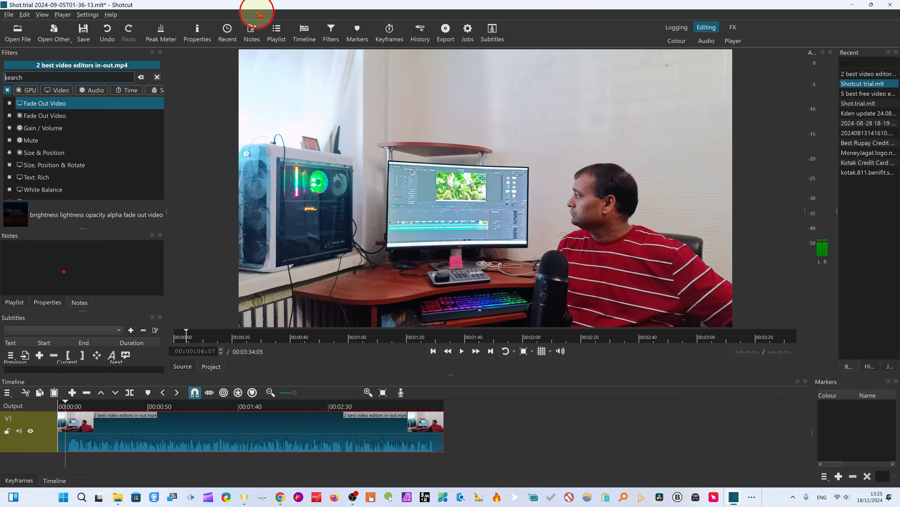
# Step: Display the Playlist and Markers panels, and scrub the timeline playhead to about 38 seconds
pyautogui.click(280, 40)
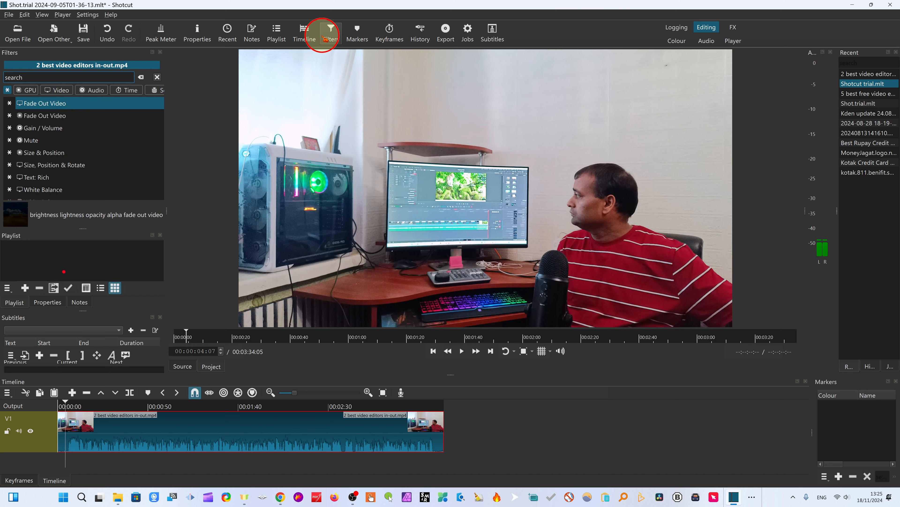
pyautogui.moveTo(65, 403); pyautogui.dragTo(172, 412)
pyautogui.click(359, 40)
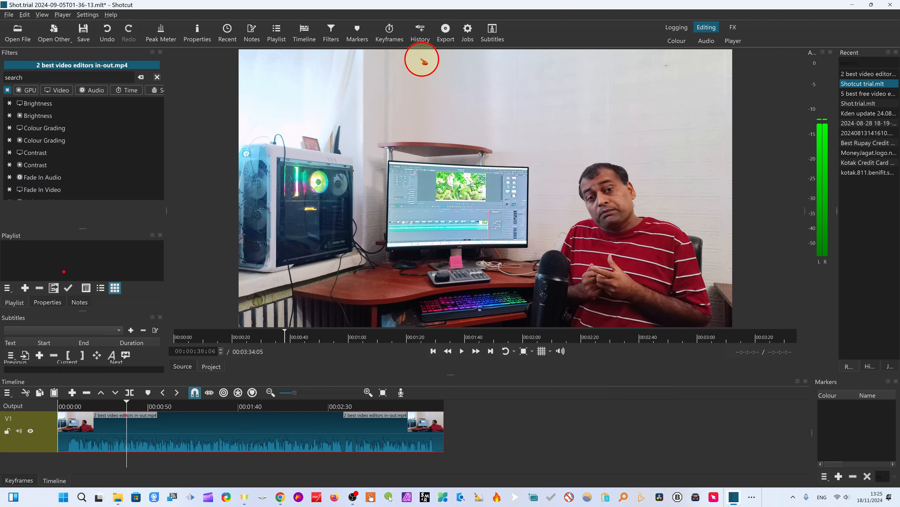
# Step: Display the Keyframes, History and Export panels one after another and return to the timeline
pyautogui.click(397, 36)
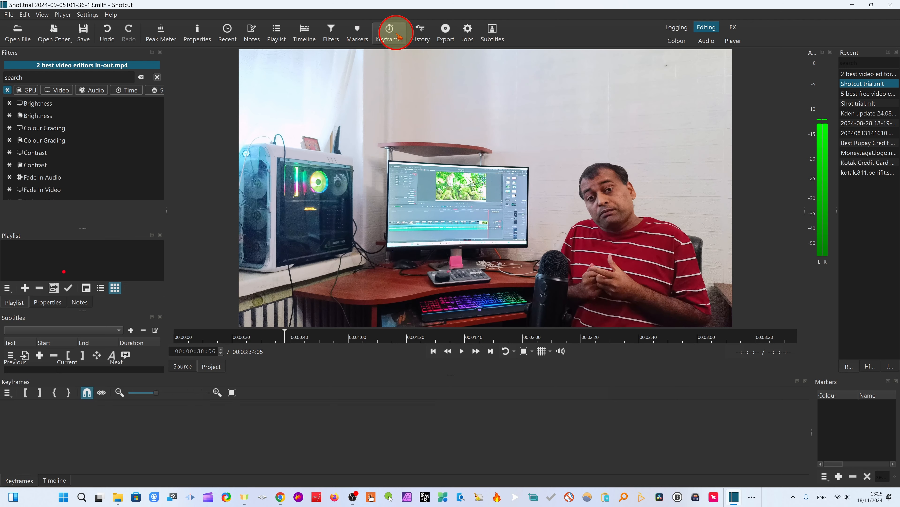
pyautogui.click(421, 36)
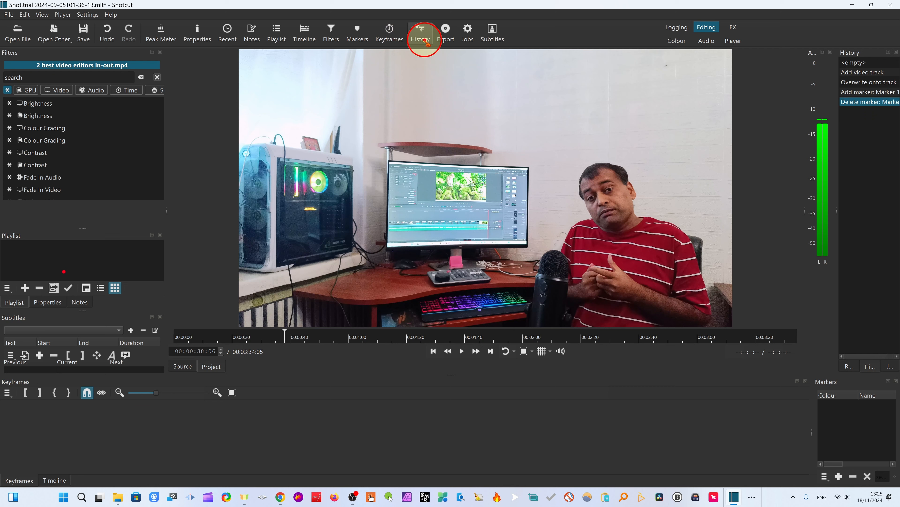
pyautogui.click(447, 36)
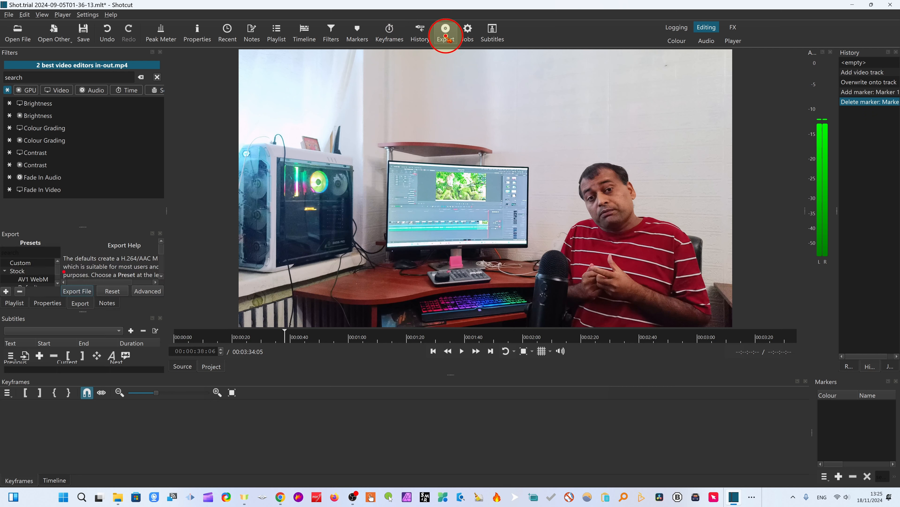
pyautogui.click(307, 33)
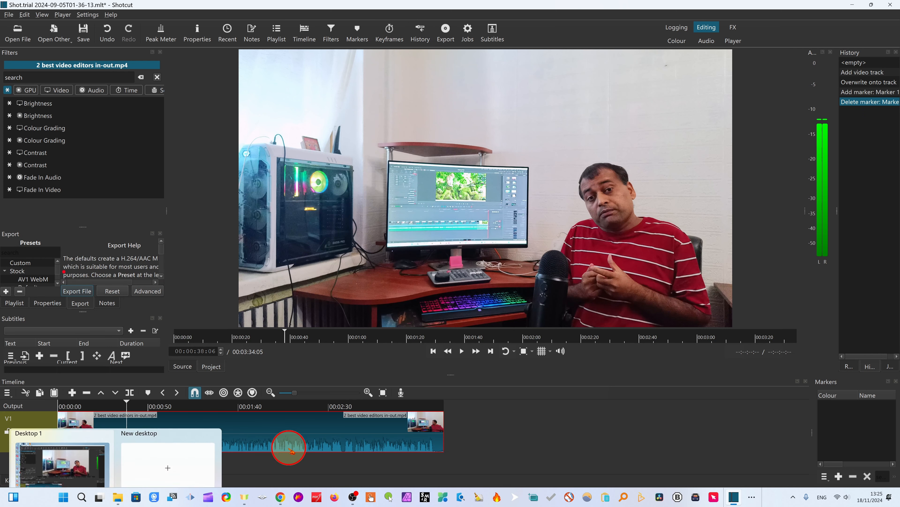
# Step: Show the Jobs panel and close the Export panel
pyautogui.click(468, 34)
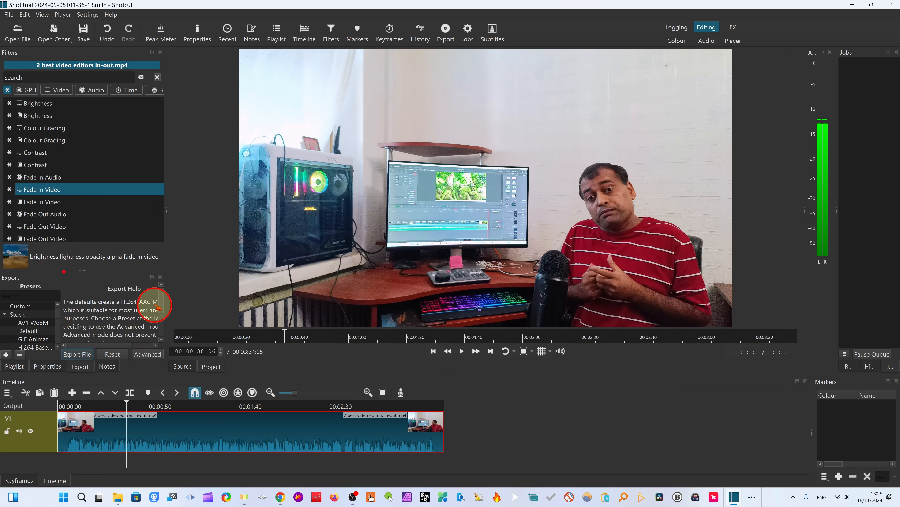
pyautogui.click(160, 276)
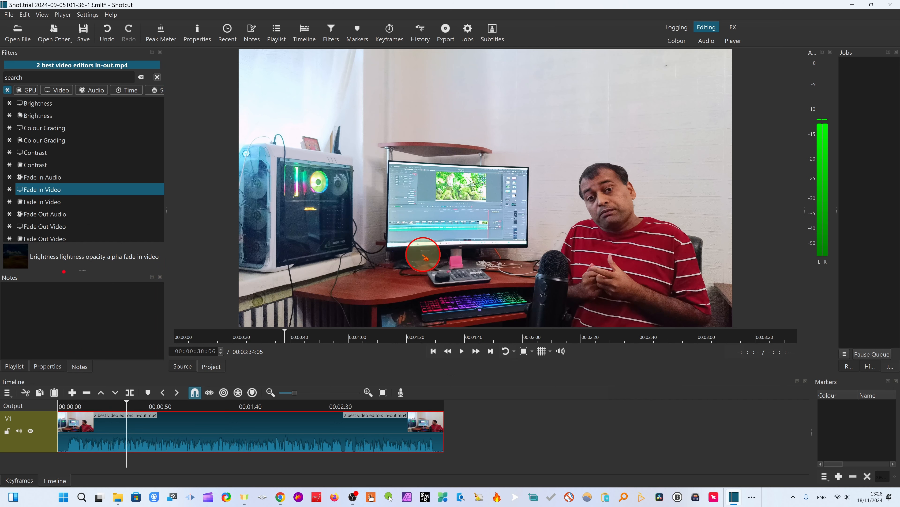
# Step: Play the clip from near its beginning, position the playhead at 00:00:05:27 and split the clip there
pyautogui.moveTo(125, 406); pyautogui.dragTo(67, 414)
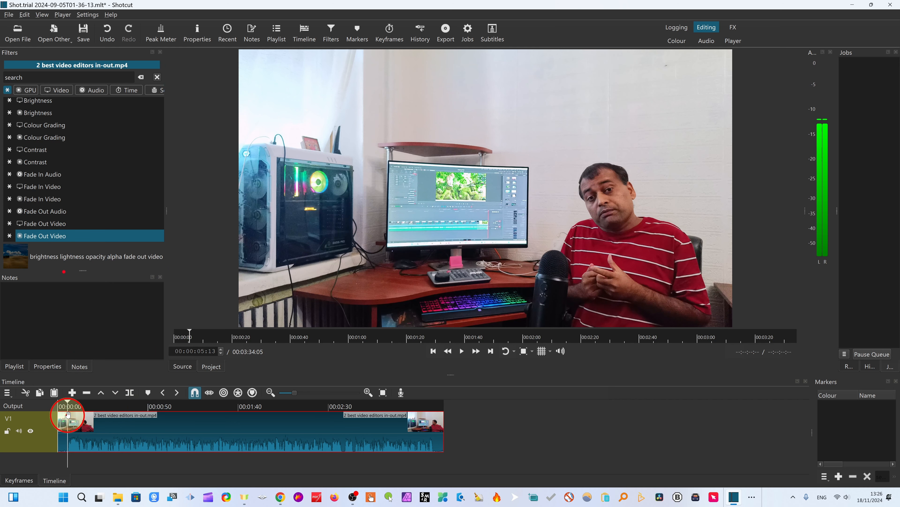
pyautogui.click(461, 351)
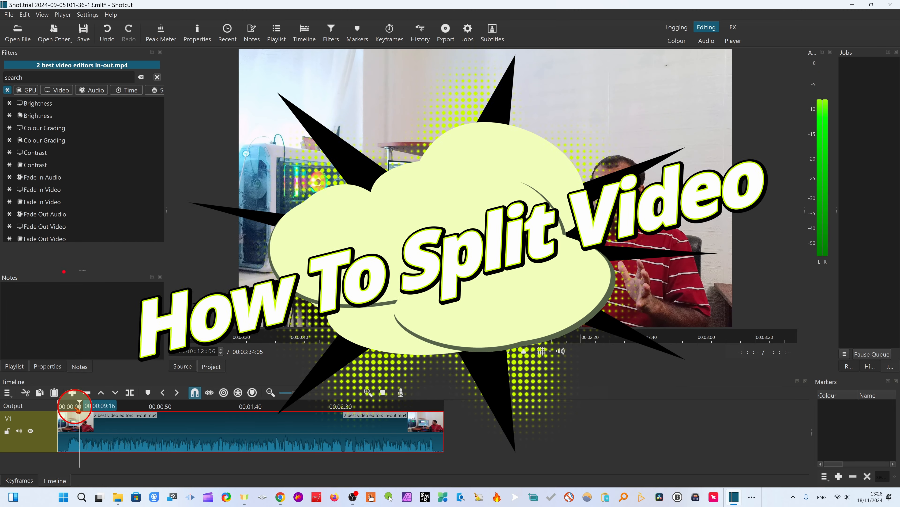
pyautogui.click(67, 407)
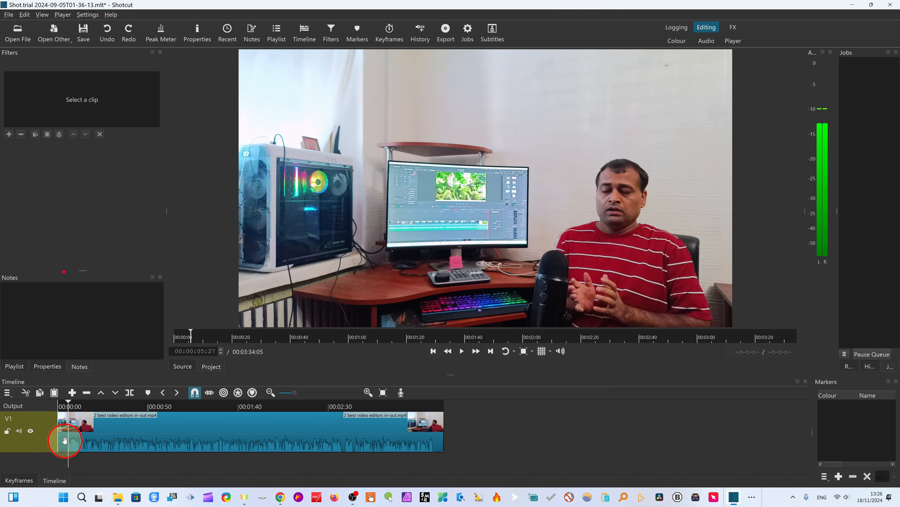
pyautogui.click(129, 393)
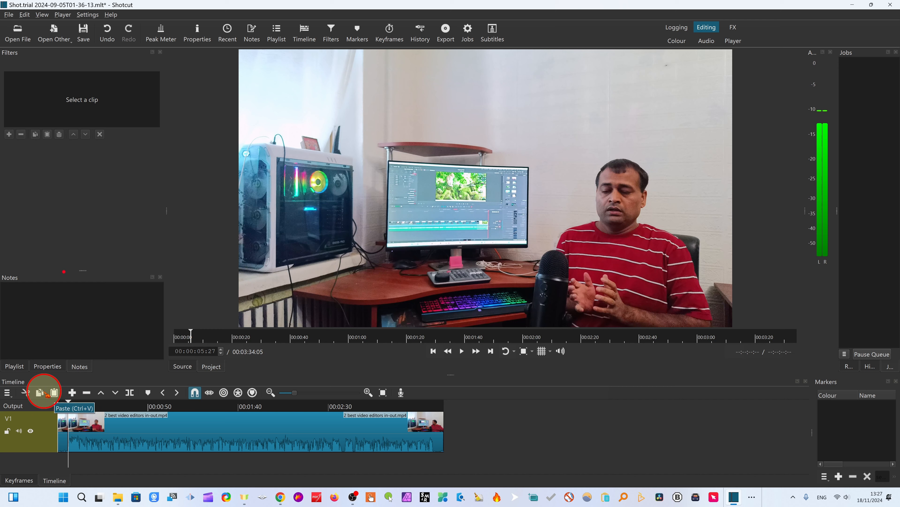
# Step: Add a marker at the 00:00:05:27 split point and delete the short first piece of the clip
pyautogui.click(66, 429)
pyautogui.press('m')
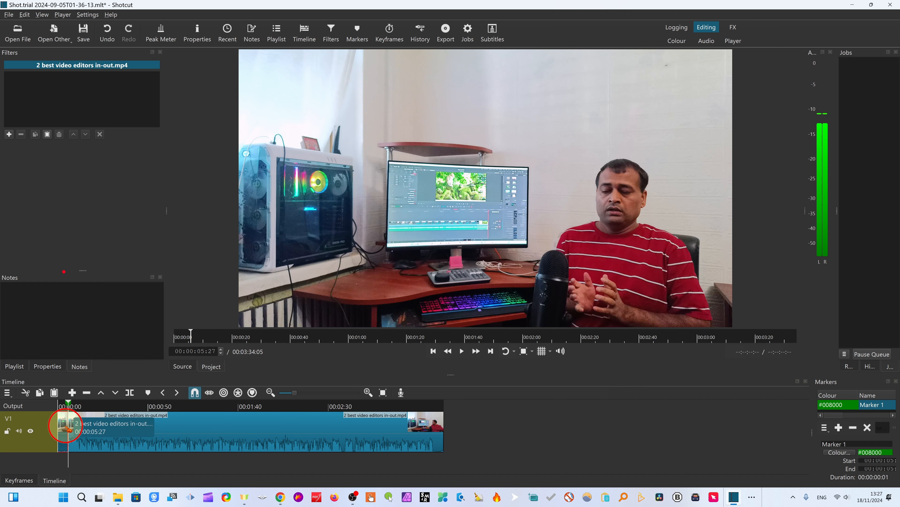
pyautogui.press('Delete')
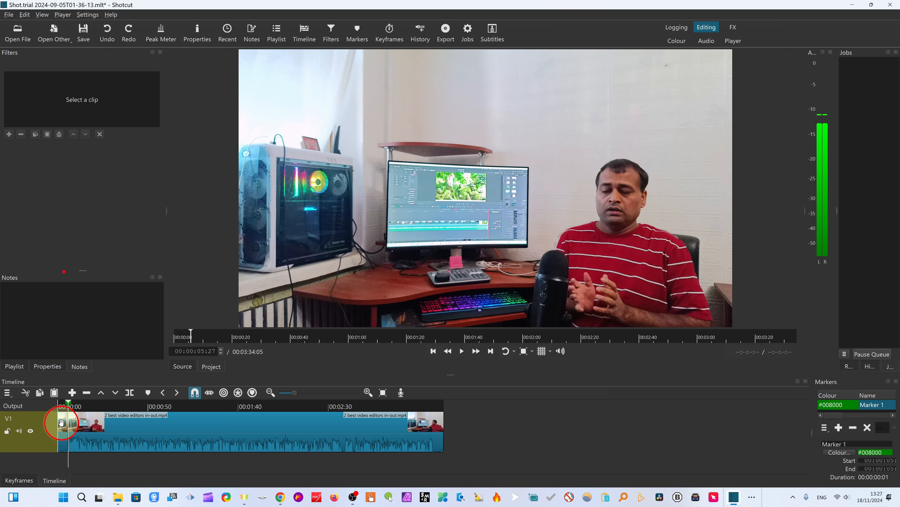
# Step: Ripple delete the short section before the split so the remaining footage moves to the start of track V1
pyautogui.click(64, 438)
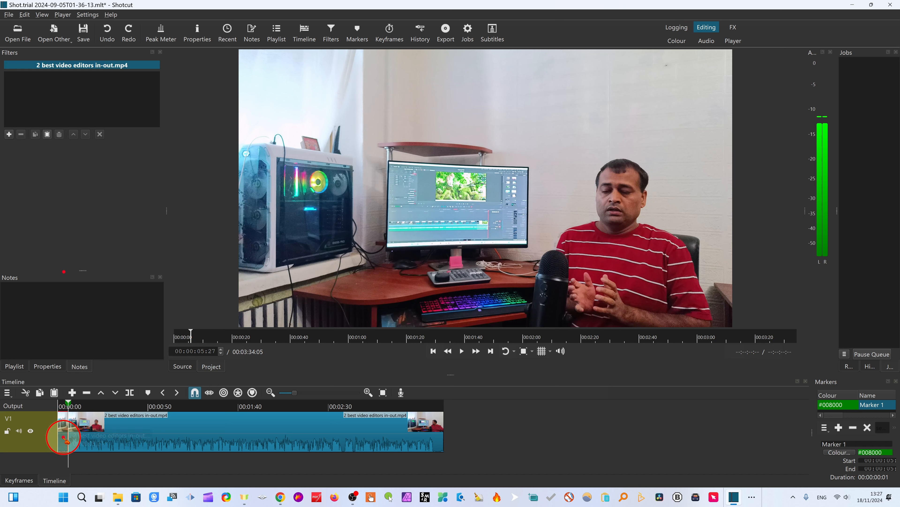
pyautogui.moveTo(67, 441); pyautogui.dragTo(67, 441)
pyautogui.rightClick(64, 435)
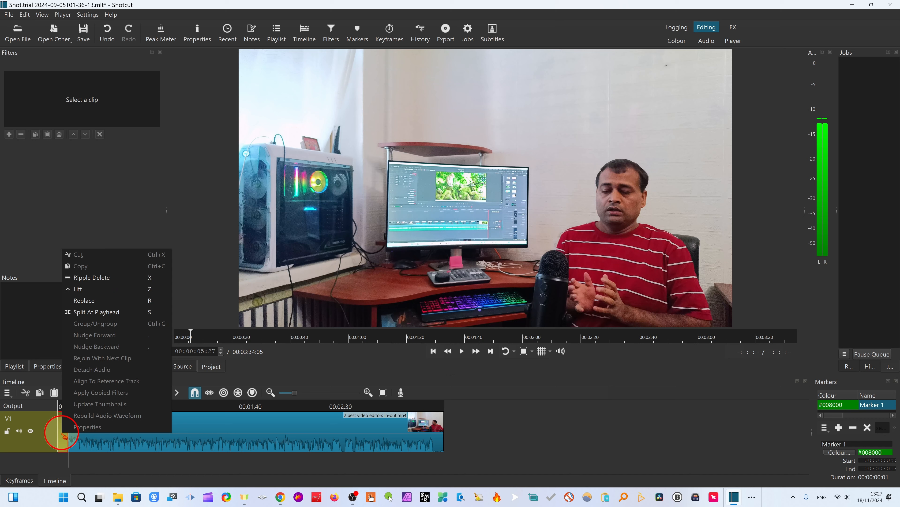
pyautogui.click(88, 280)
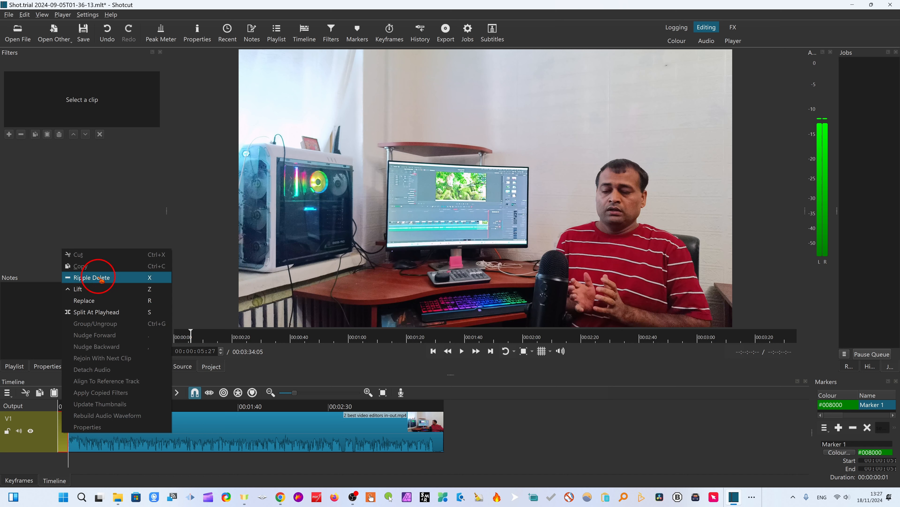
pyautogui.click(64, 440)
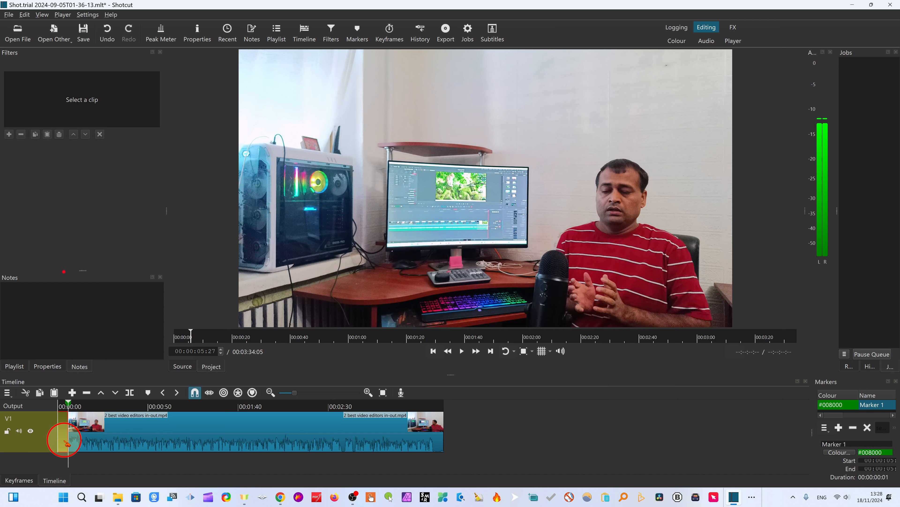
pyautogui.moveTo(67, 443); pyautogui.dragTo(76, 421)
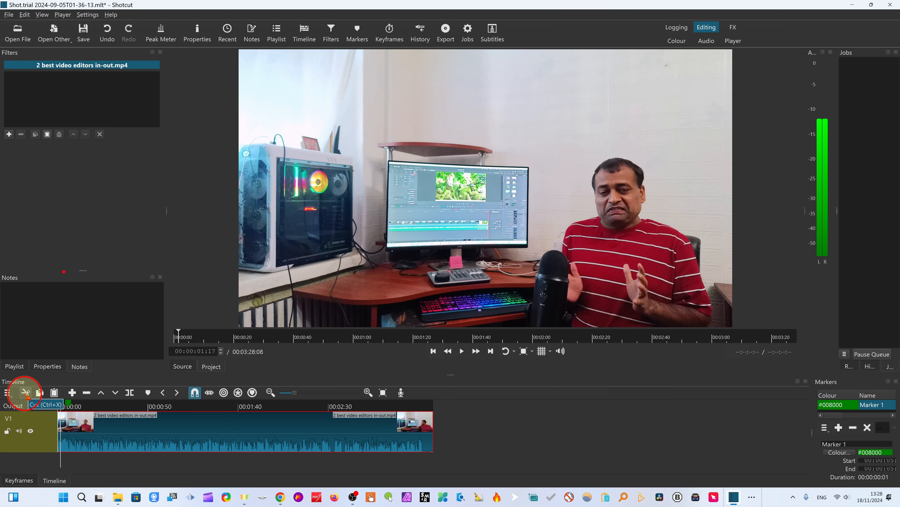
# Step: Append a second copy of the clip to the end of track V1 and undo the append
pyautogui.click(63, 411)
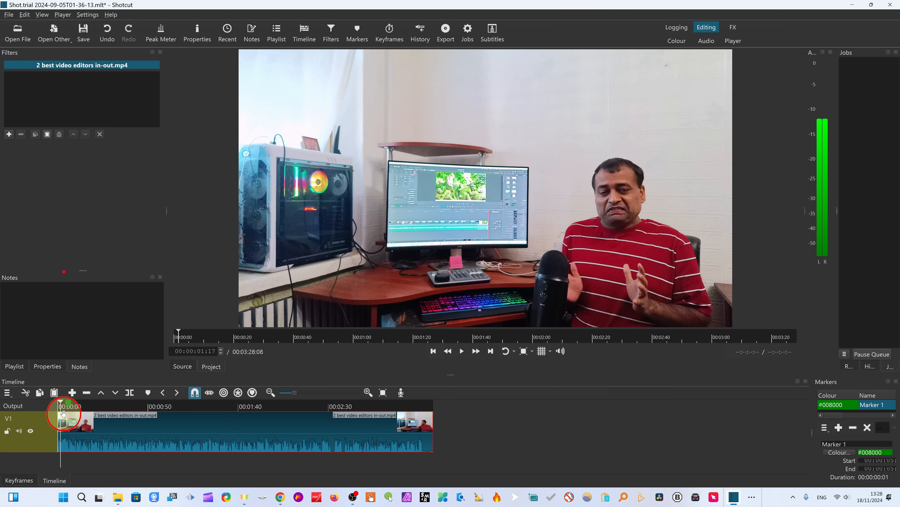
pyautogui.click(195, 427)
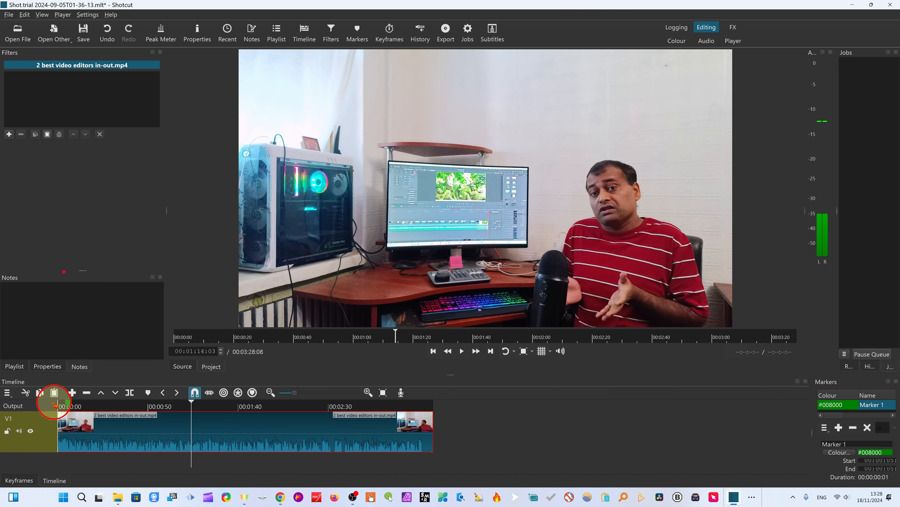
pyautogui.hotkey('ctrl', 'z')
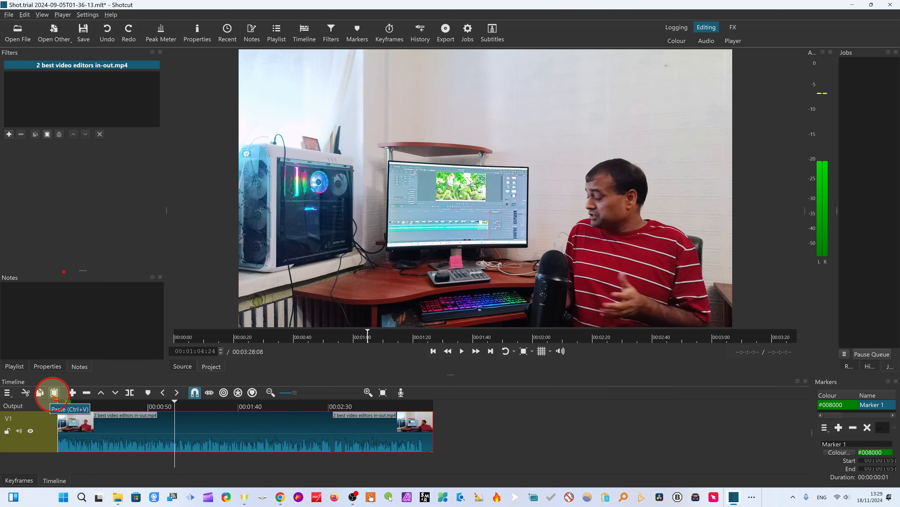
pyautogui.click(73, 392)
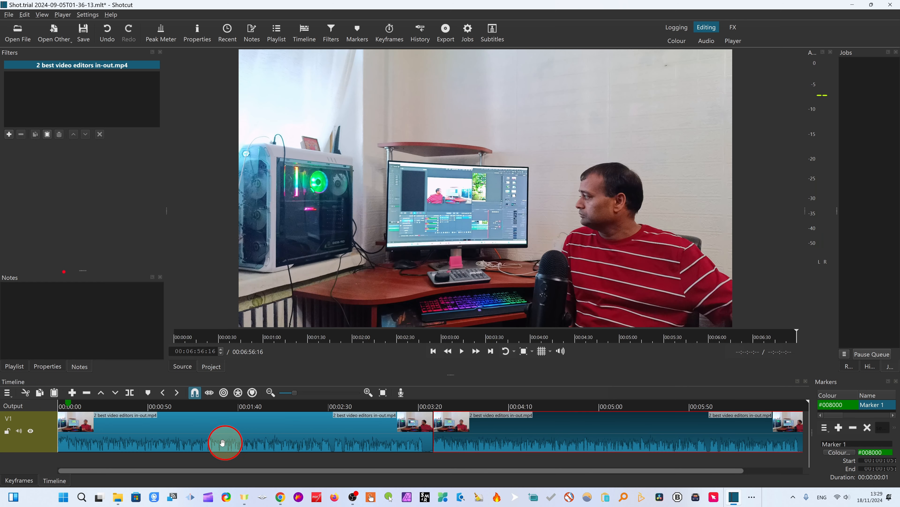
pyautogui.hotkey('ctrl', 'z')
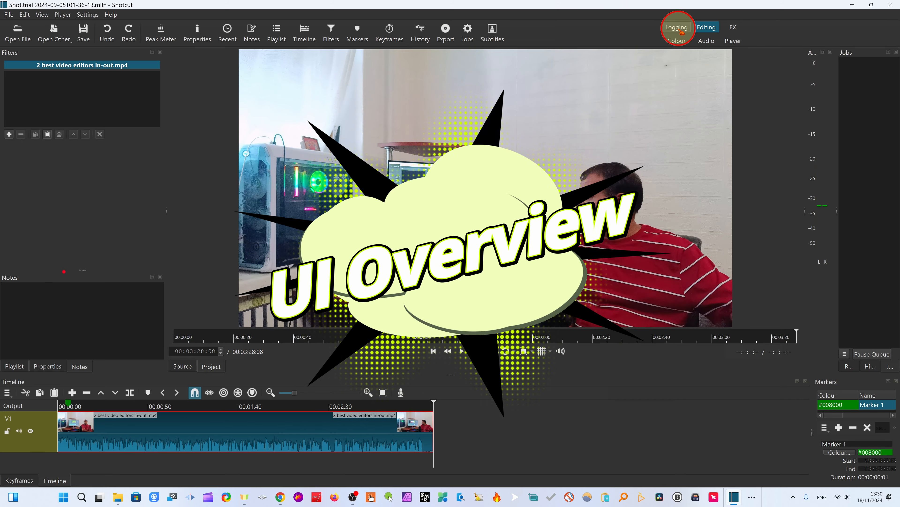
# Step: Show the Colour, Audio and Player layouts one after another
pyautogui.click(677, 41)
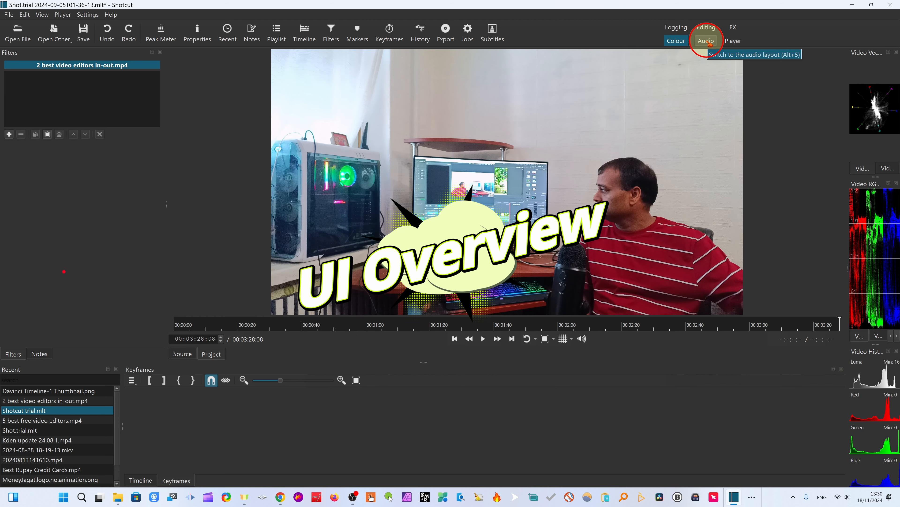
pyautogui.click(708, 42)
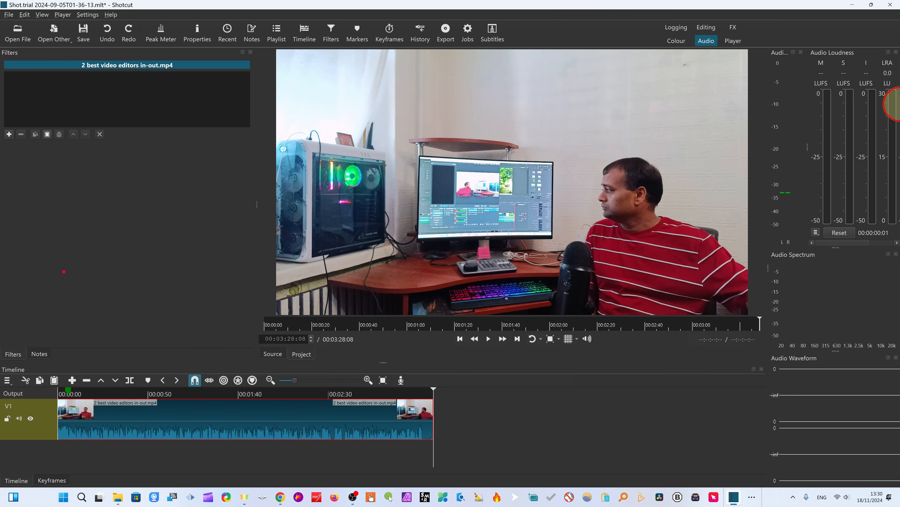
pyautogui.click(727, 41)
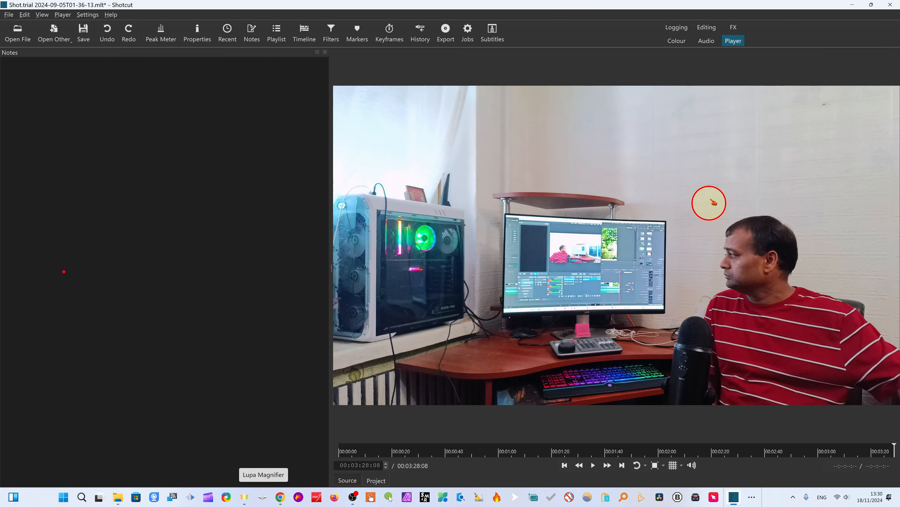
# Step: Return to the Audio layout and play the clip from about 01:06 to view the audio meters
pyautogui.click(708, 42)
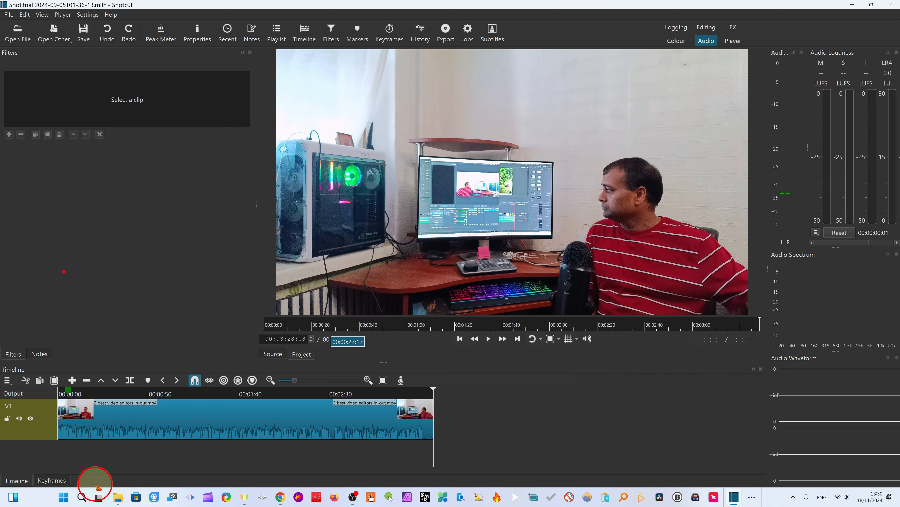
pyautogui.click(176, 407)
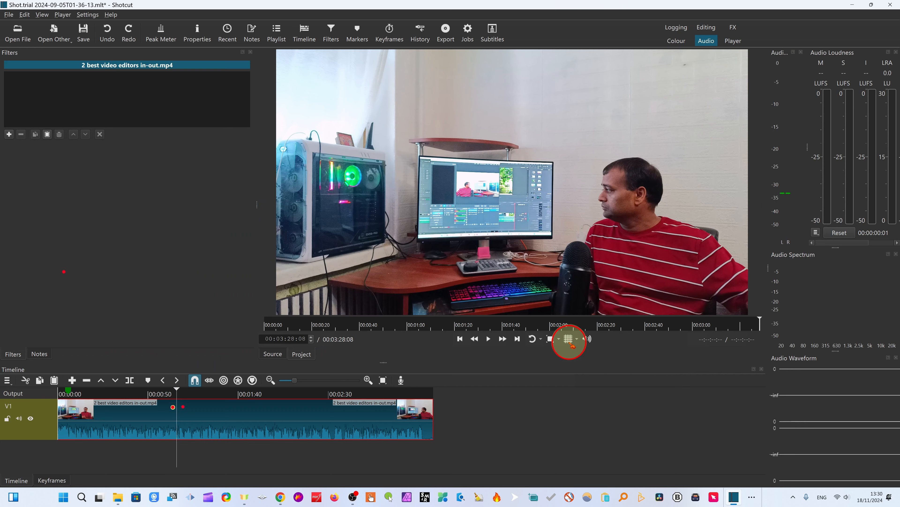
pyautogui.click(491, 340)
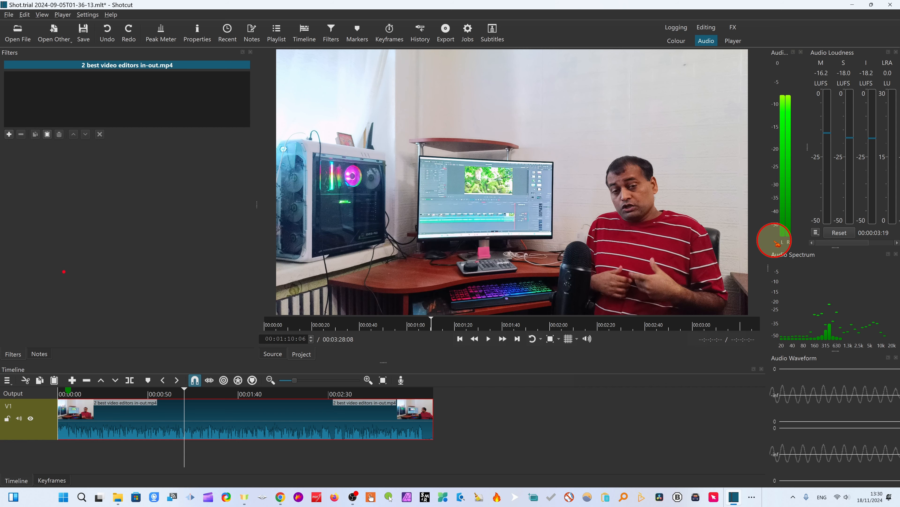
# Step: Display the Editing and FX layouts in turn and return to the Editing layout
pyautogui.click(706, 27)
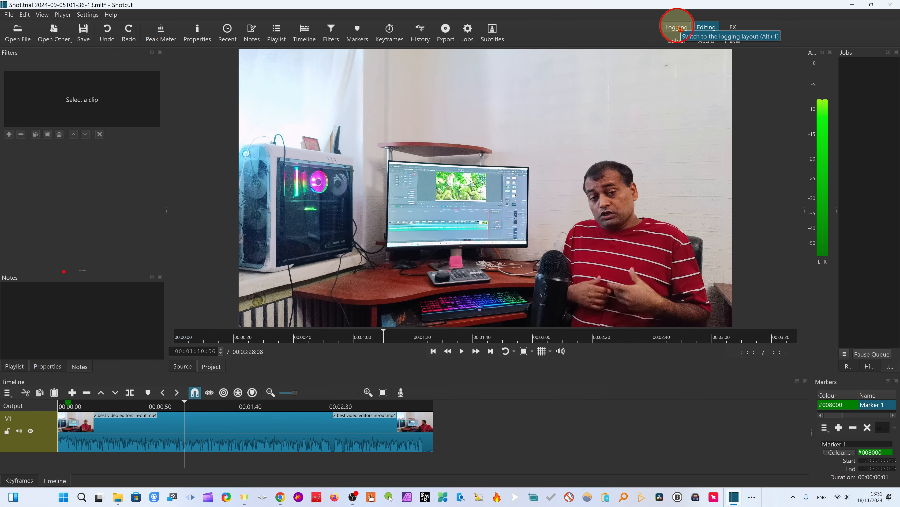
pyautogui.click(733, 27)
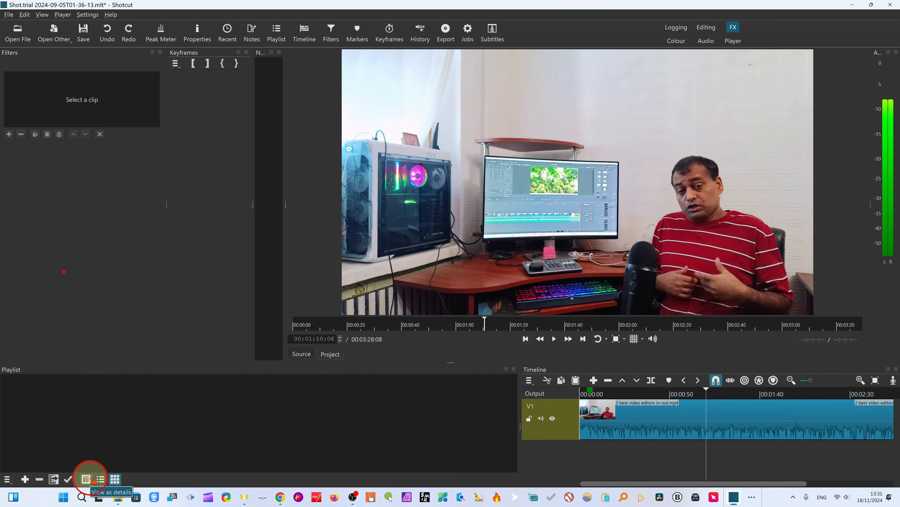
pyautogui.click(707, 28)
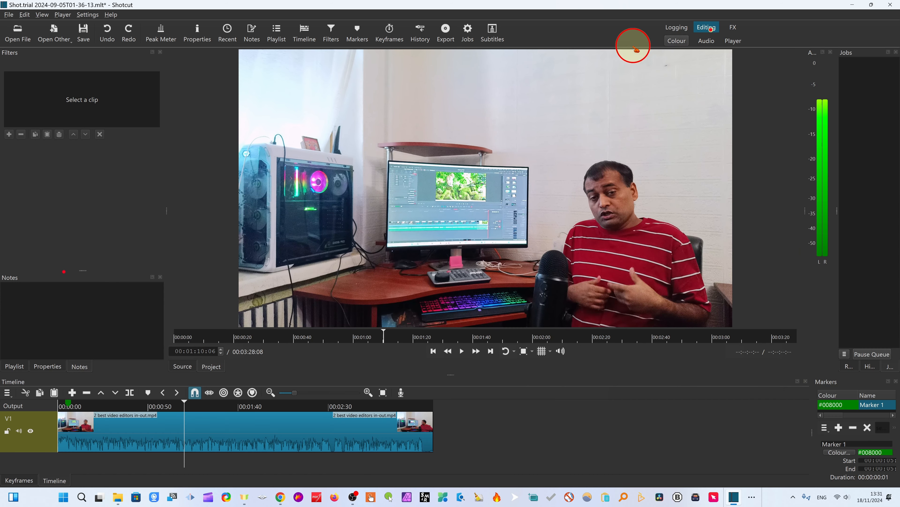
# Step: Add a second video track above V1
pyautogui.rightClick(35, 413)
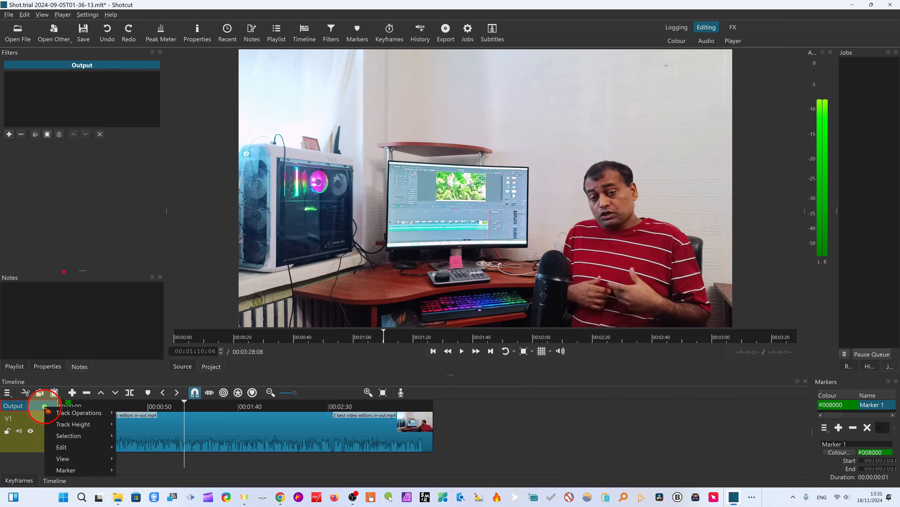
pyautogui.moveTo(81, 422)
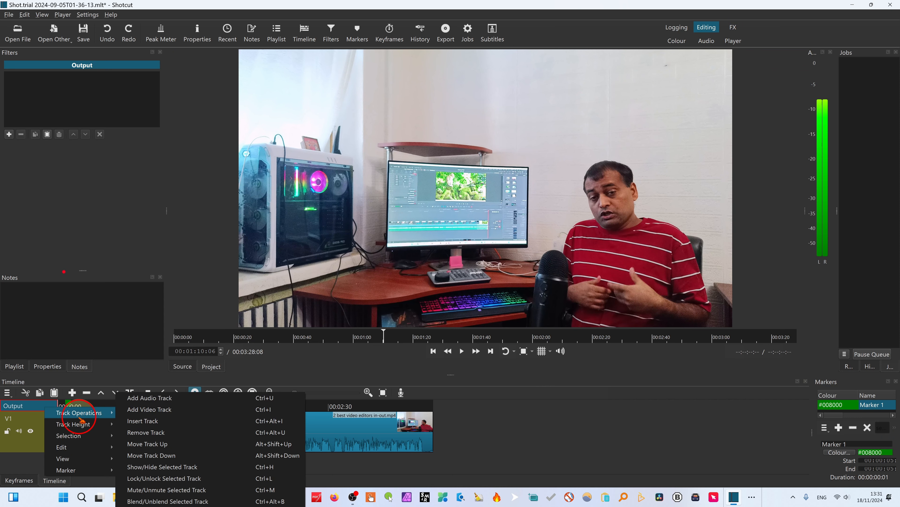
pyautogui.click(156, 409)
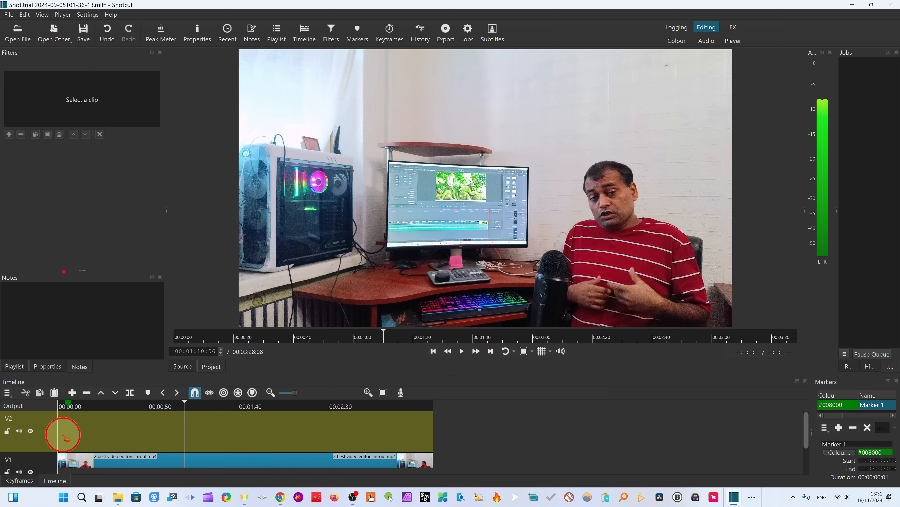
# Step: Move the playhead to about 27 seconds and detach the audio from the clip on track V1
pyautogui.moveTo(185, 404); pyautogui.dragTo(106, 429)
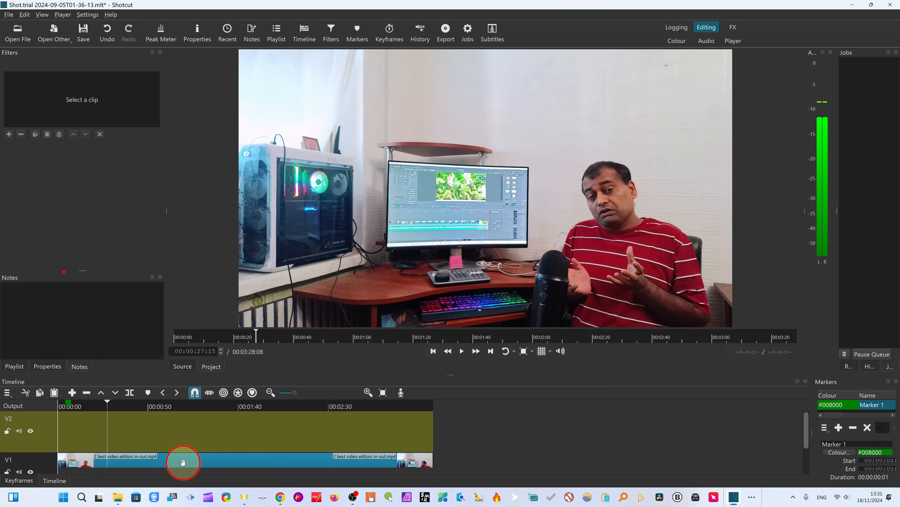
pyautogui.rightClick(169, 470)
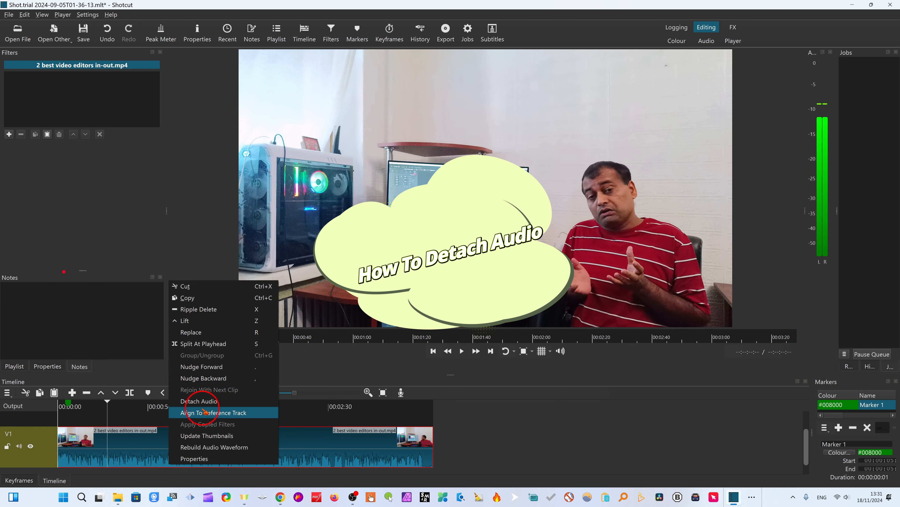
pyautogui.rightClick(143, 461)
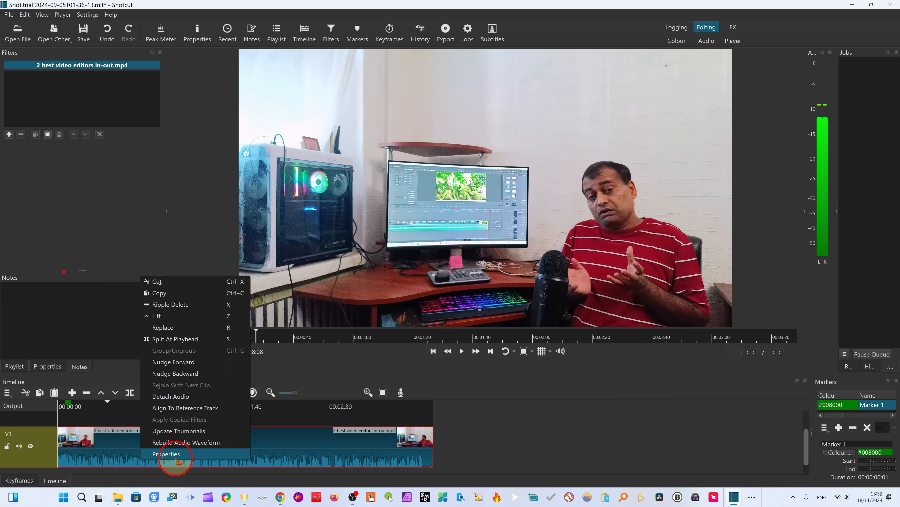
pyautogui.click(177, 397)
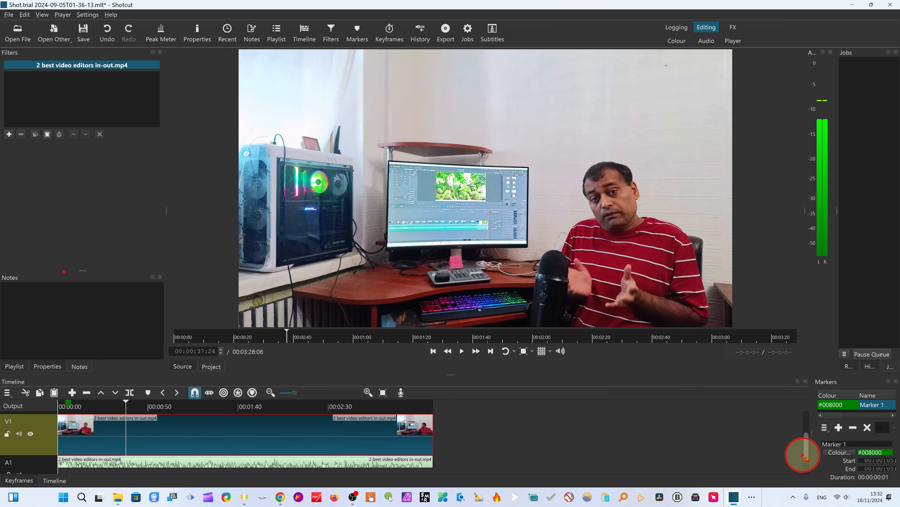
# Step: Make the timeline tracks shorter with the track height options, starting from track V1
pyautogui.click(96, 417)
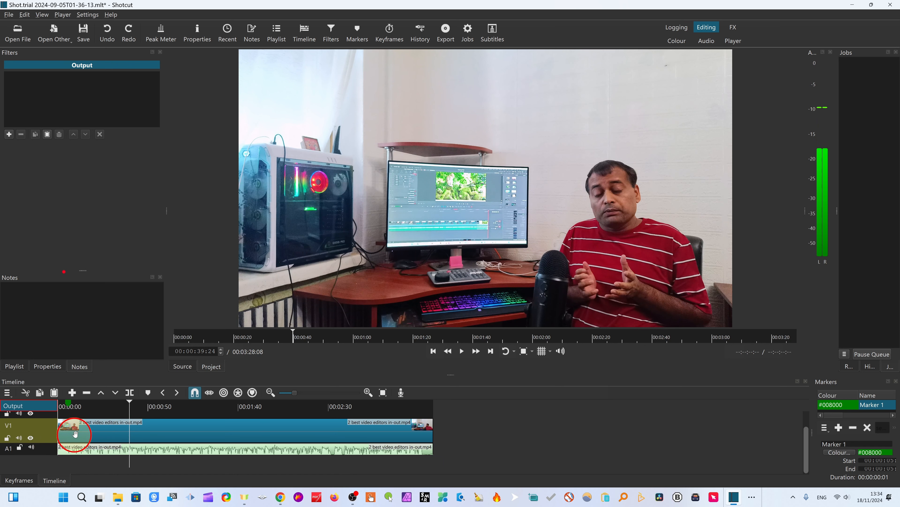
pyautogui.rightClick(52, 428)
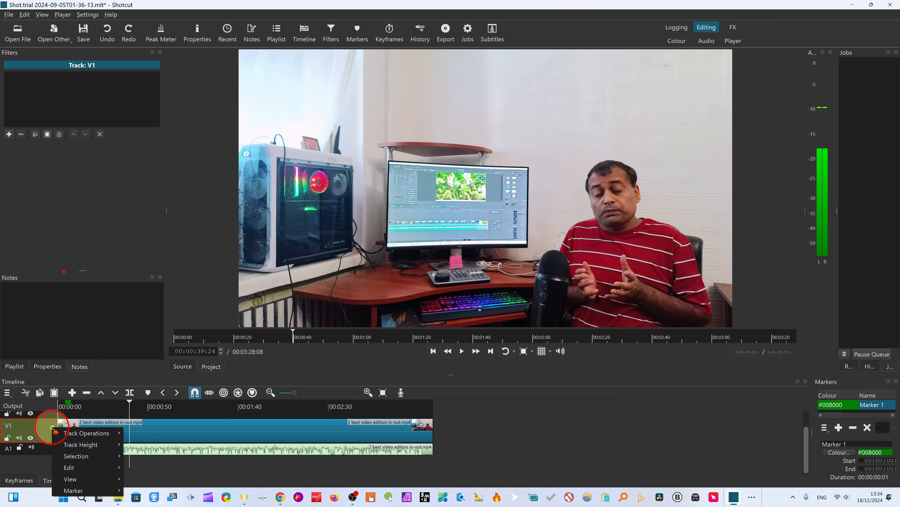
pyautogui.moveTo(91, 447)
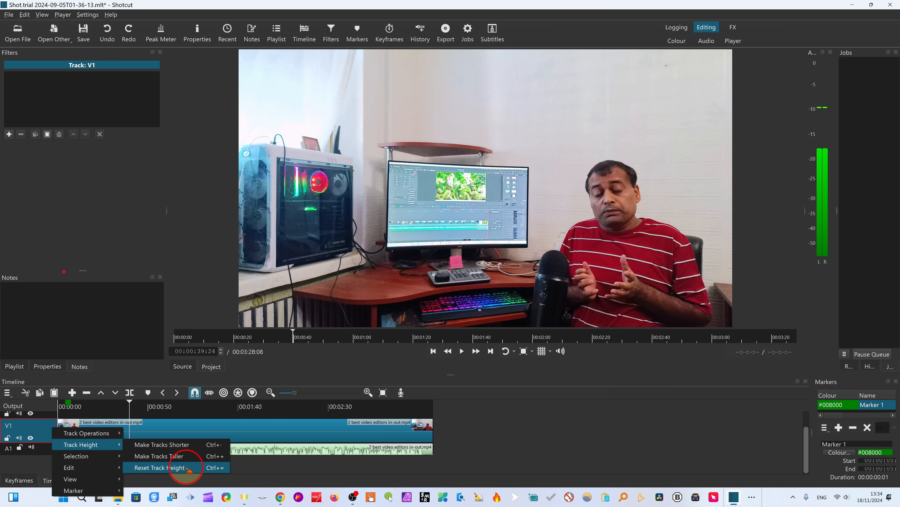
pyautogui.click(214, 444)
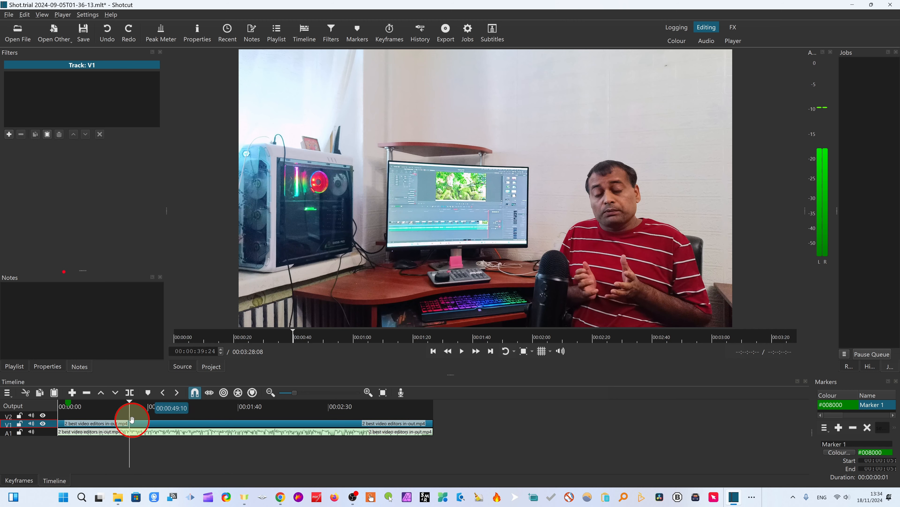
# Step: Split the clip on track V1 at about 00:00:40 and again at about 00:01:23
pyautogui.moveTo(129, 408); pyautogui.dragTo(136, 405)
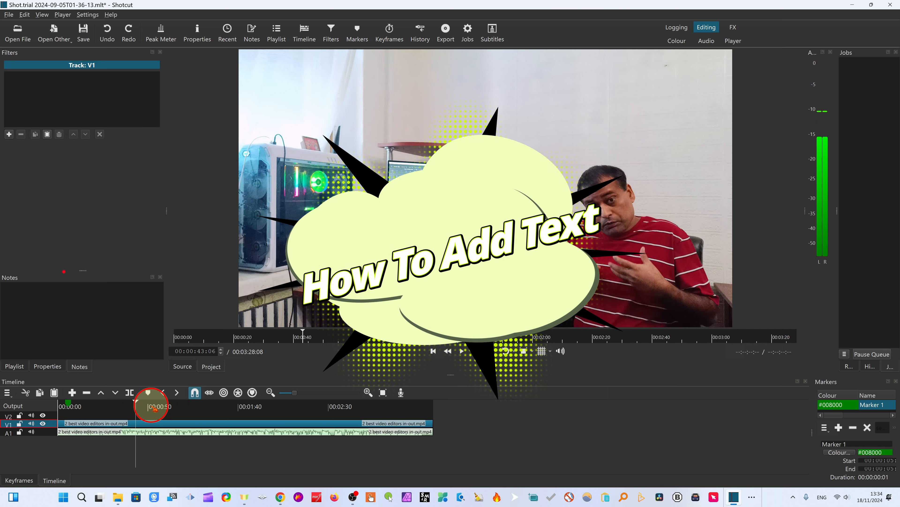
pyautogui.moveTo(135, 405)
pyautogui.mouseDown()
pyautogui.moveTo(124, 404)
pyautogui.moveTo(194, 408)
pyautogui.moveTo(133, 409)
pyautogui.mouseUp()
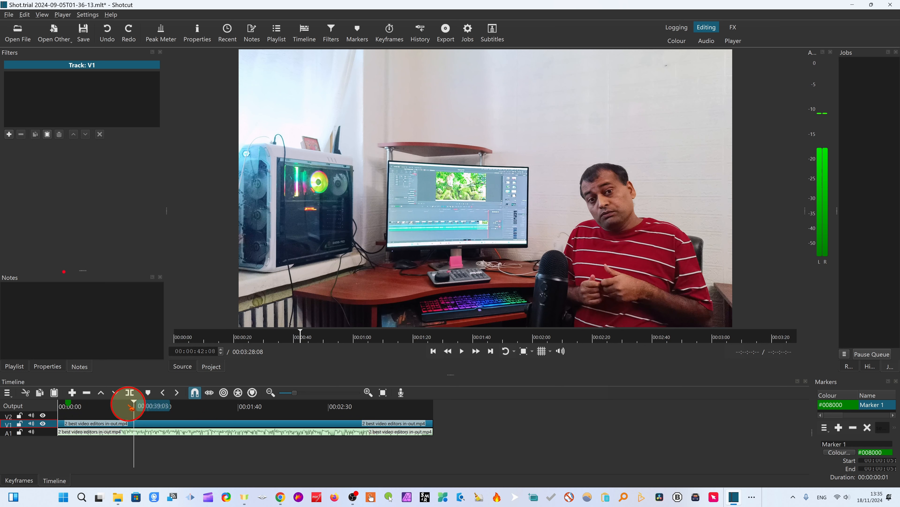
pyautogui.moveTo(134, 404); pyautogui.dragTo(131, 405)
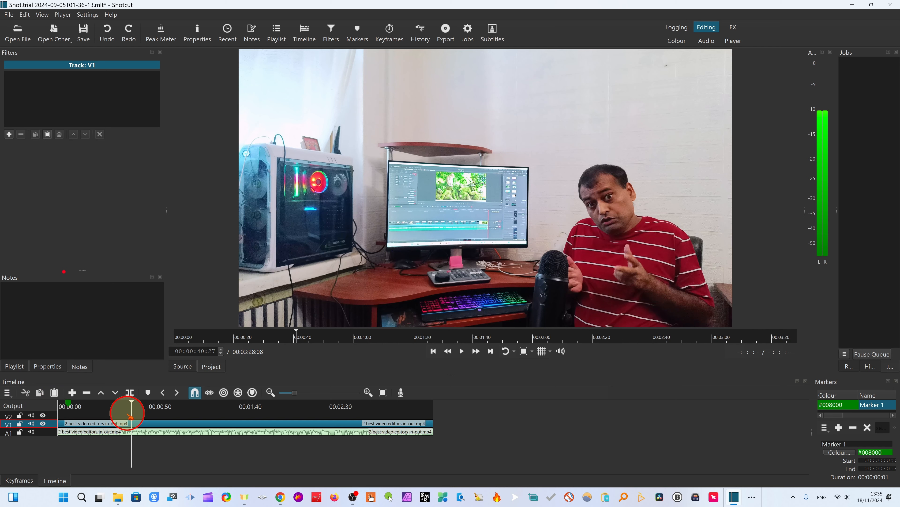
pyautogui.press('s')
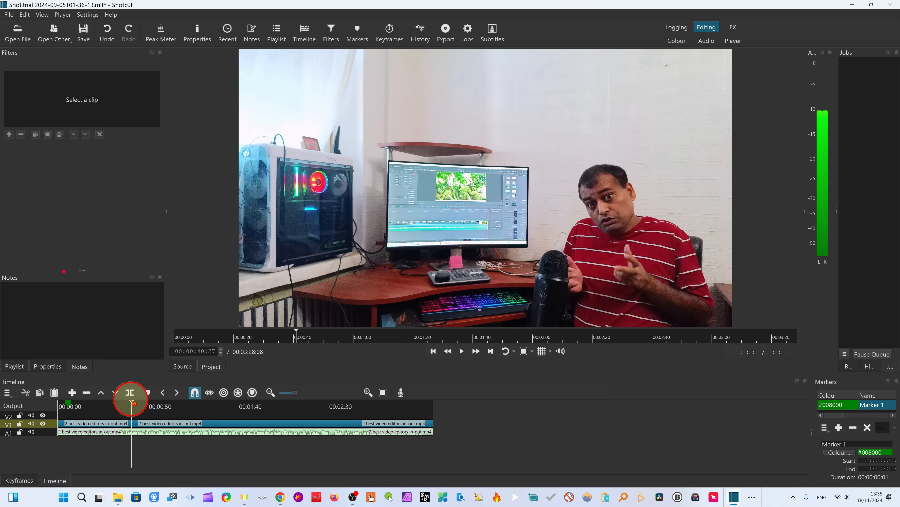
pyautogui.moveTo(132, 401); pyautogui.dragTo(207, 402)
pyautogui.press('s')
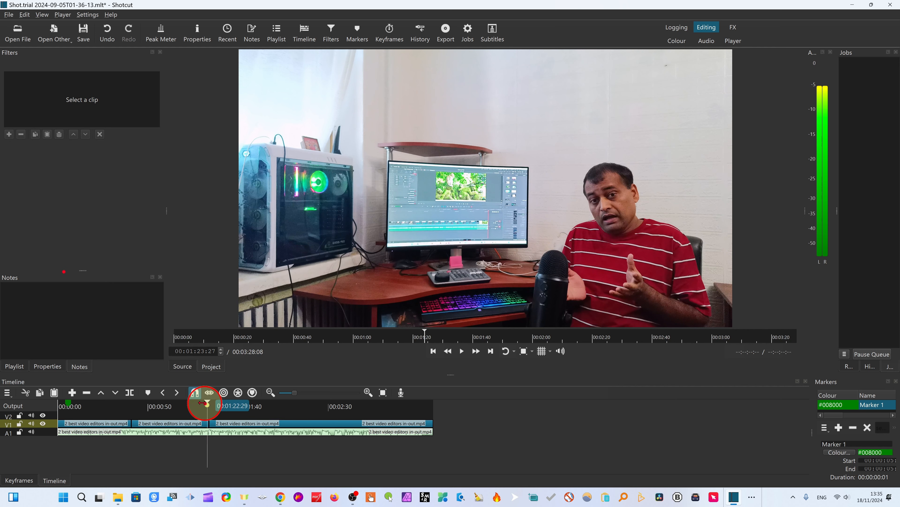
# Step: Move to about 00:01:00, select the middle V1 segment and add the Text: Simple filter found by searching for "text"
pyautogui.click(167, 403)
pyautogui.click(157, 426)
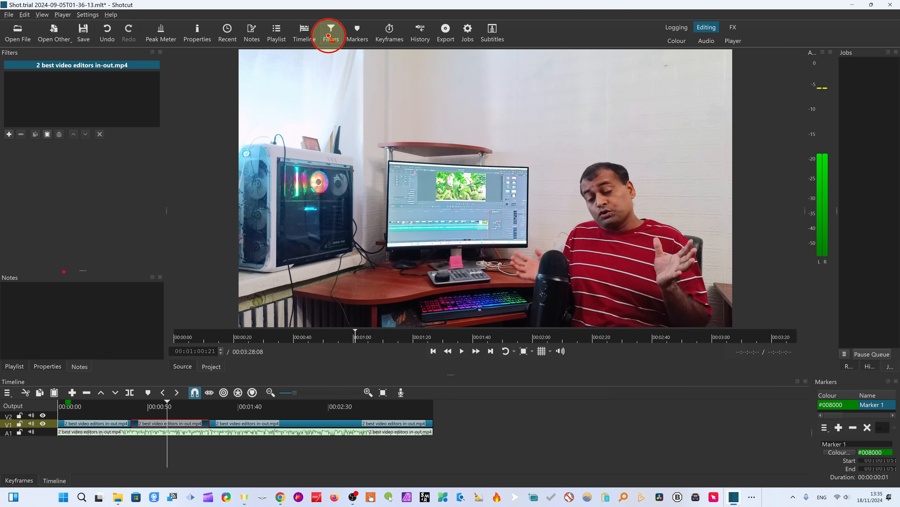
pyautogui.click(9, 135)
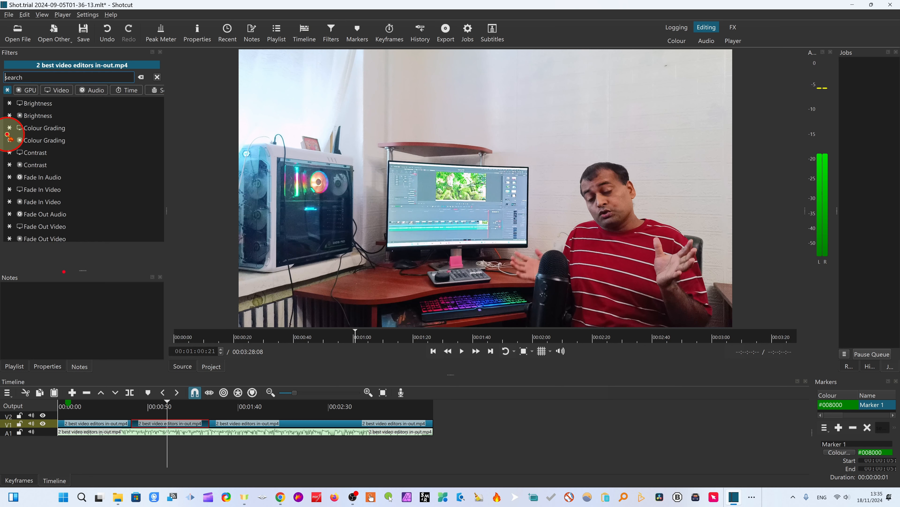
pyautogui.scroll(-3, 68, 192)
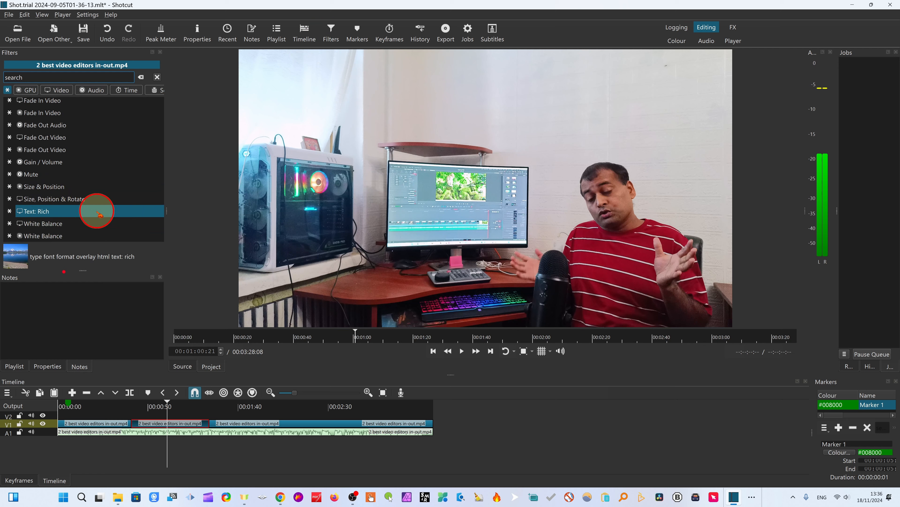
pyautogui.scroll(2, 90, 197)
pyautogui.click(41, 80)
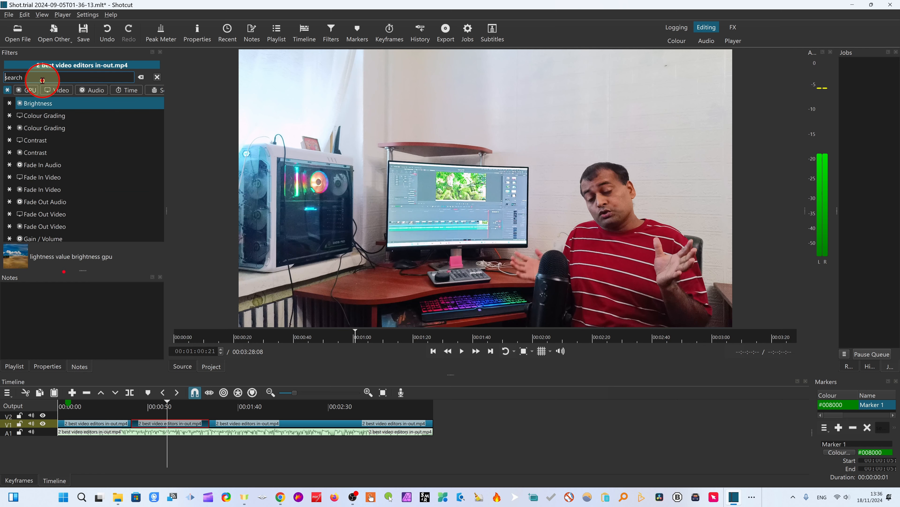
pyautogui.write('text')
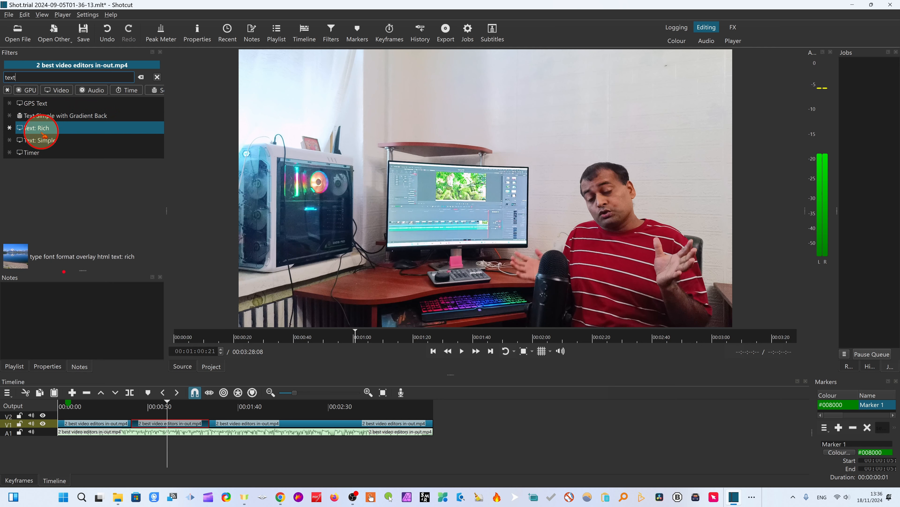
pyautogui.click(34, 140)
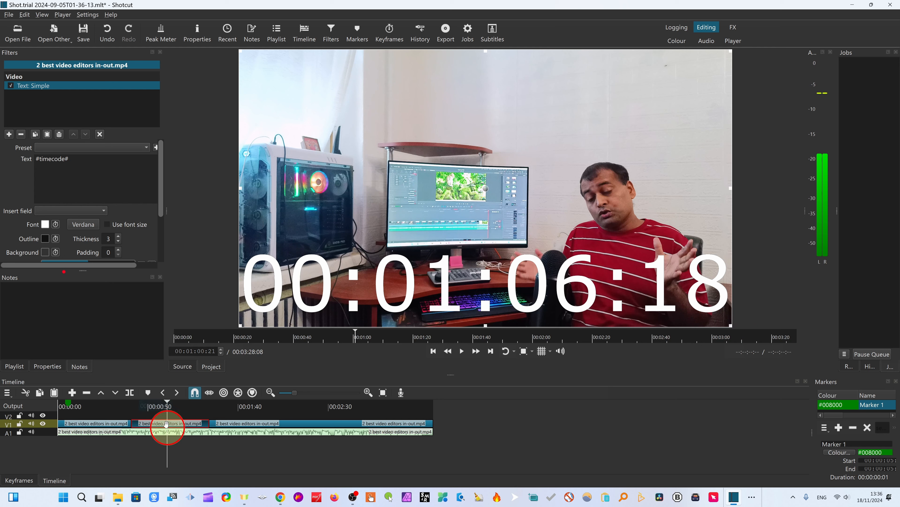
pyautogui.click(128, 425)
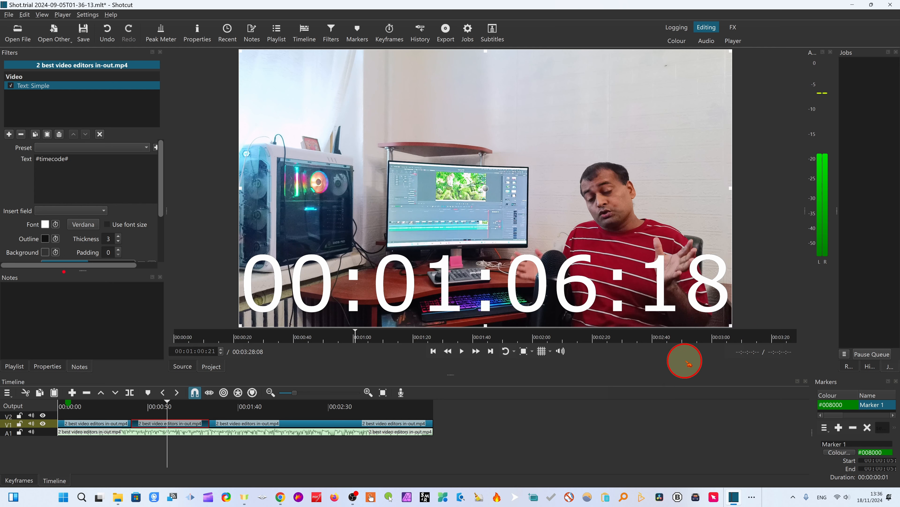
# Step: Shrink the timecode text box and place it in the upper-left area of the video frame
pyautogui.moveTo(731, 323); pyautogui.dragTo(505, 208)
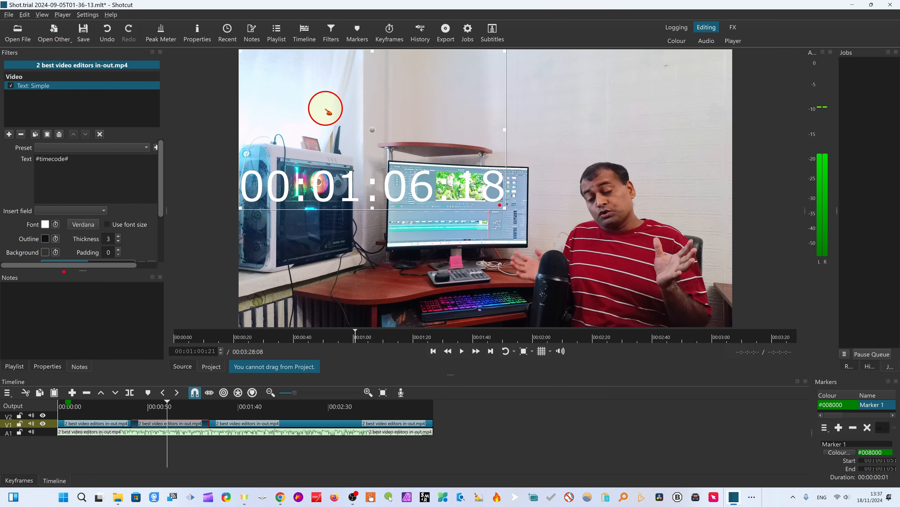
pyautogui.moveTo(381, 144)
pyautogui.mouseDown()
pyautogui.moveTo(402, 165)
pyautogui.moveTo(392, 152)
pyautogui.mouseUp()
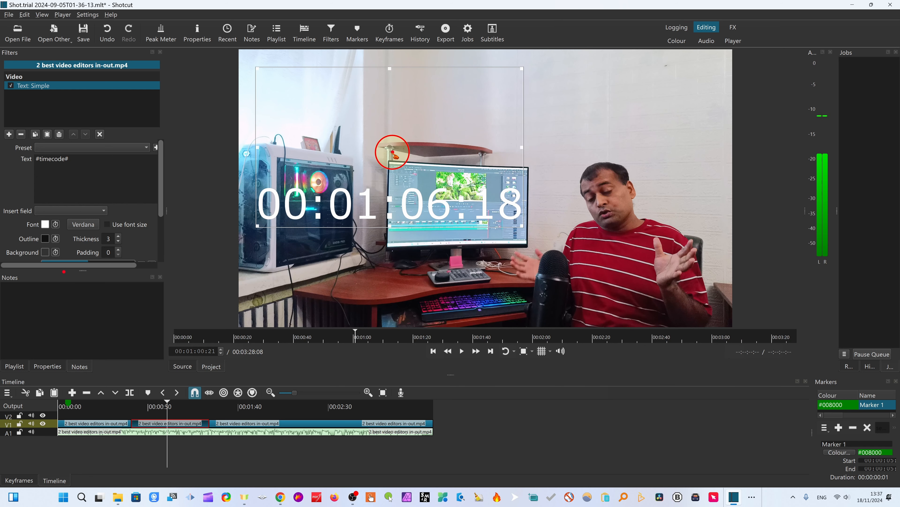
pyautogui.moveTo(522, 225); pyautogui.dragTo(325, 117)
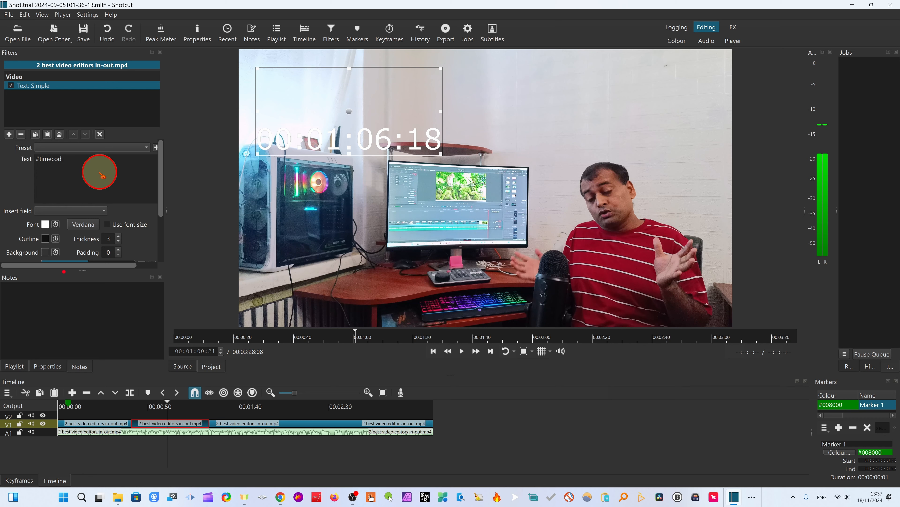
# Step: Replace the #timecode# text with "ShotCut Tutorial"
pyautogui.press('BackSpace')
pyautogui.press('BackSpace')
pyautogui.press('BackSpace')
pyautogui.press('BackSpace')
pyautogui.press('BackSpace')
pyautogui.press('BackSpace')
pyautogui.press('BackSpace')
pyautogui.press('BackSpace')
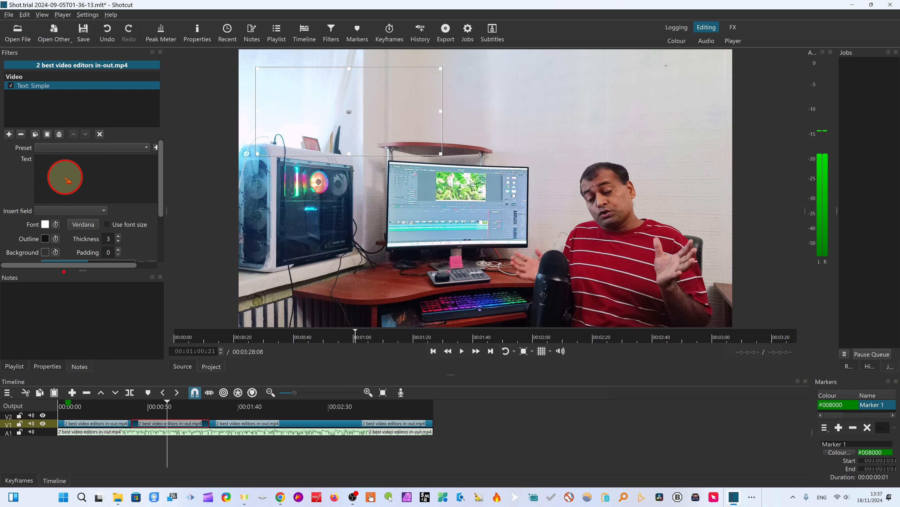
pyautogui.write('Shoy')
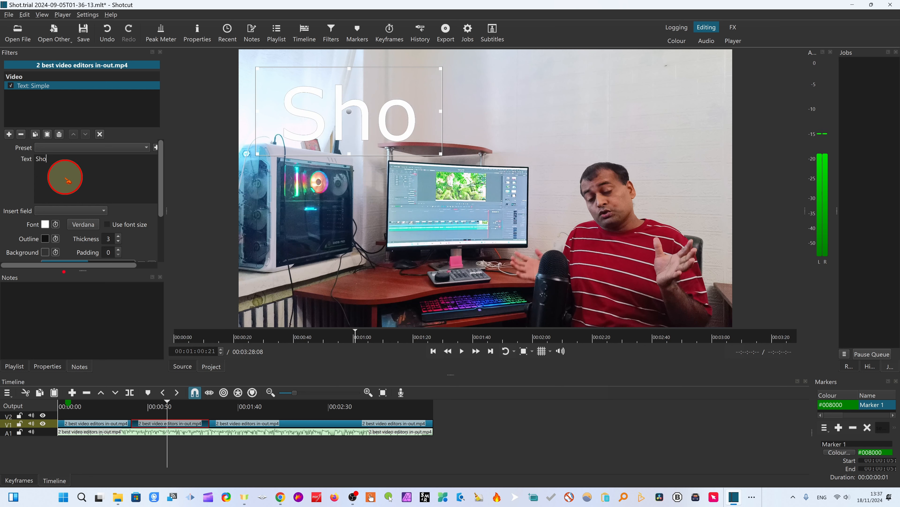
pyautogui.press('BackSpace')
pyautogui.write('ot')
pyautogui.press('BackSpace')
pyautogui.press('BackSpace')
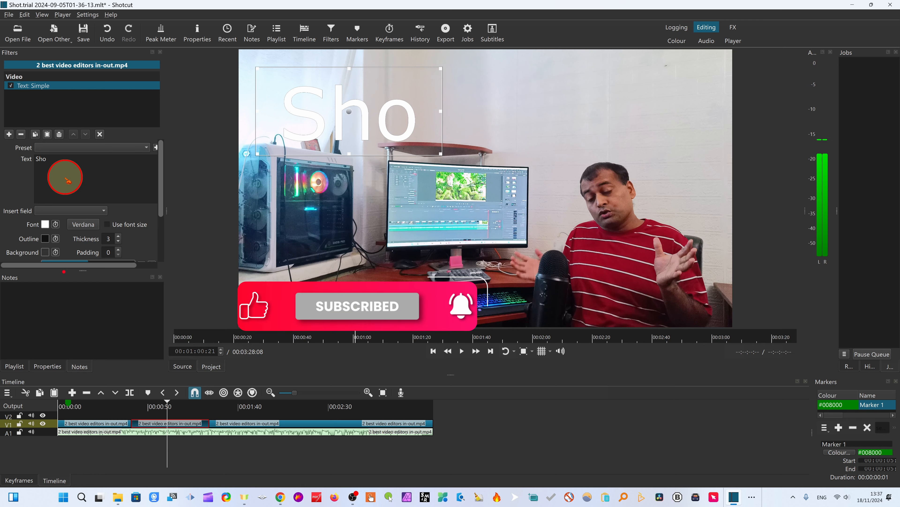
pyautogui.write('tC')
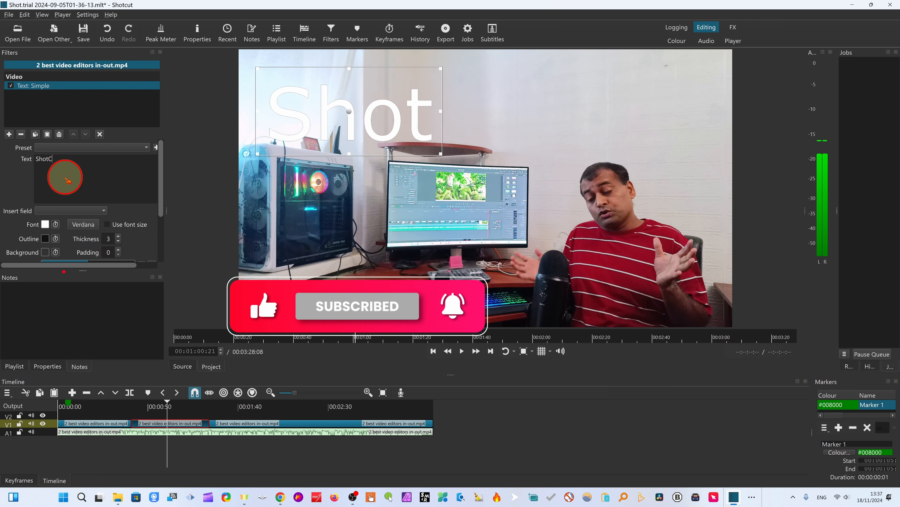
pyautogui.write('ut')
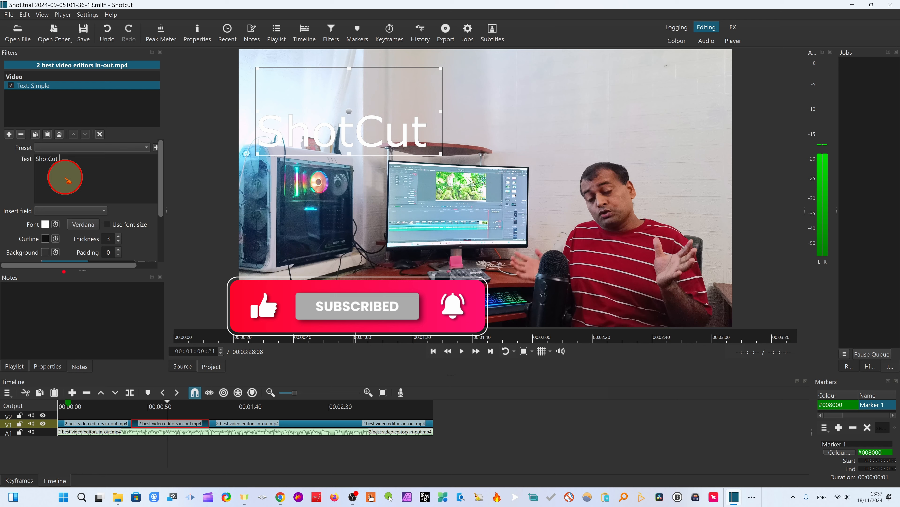
pyautogui.write(' Tutorial')
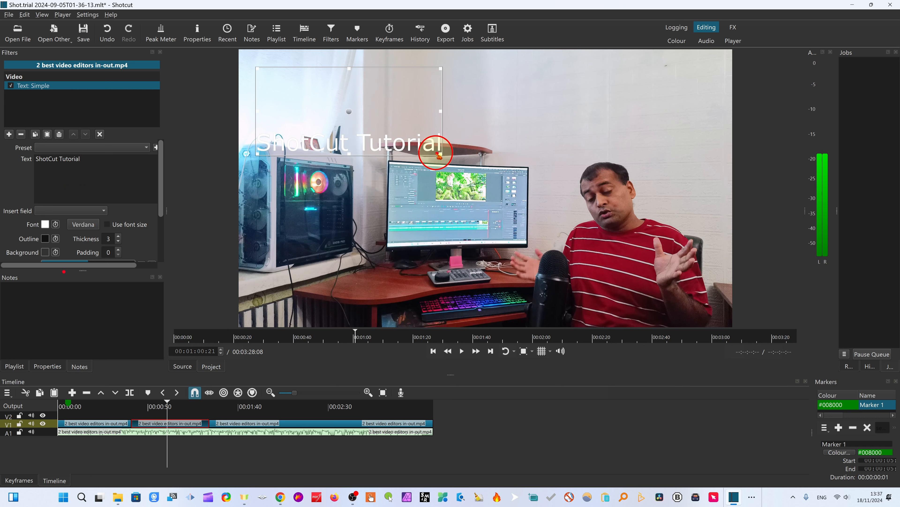
# Step: Shrink the text box a little more and change the title's font colour to dark red
pyautogui.moveTo(437, 153); pyautogui.dragTo(388, 141)
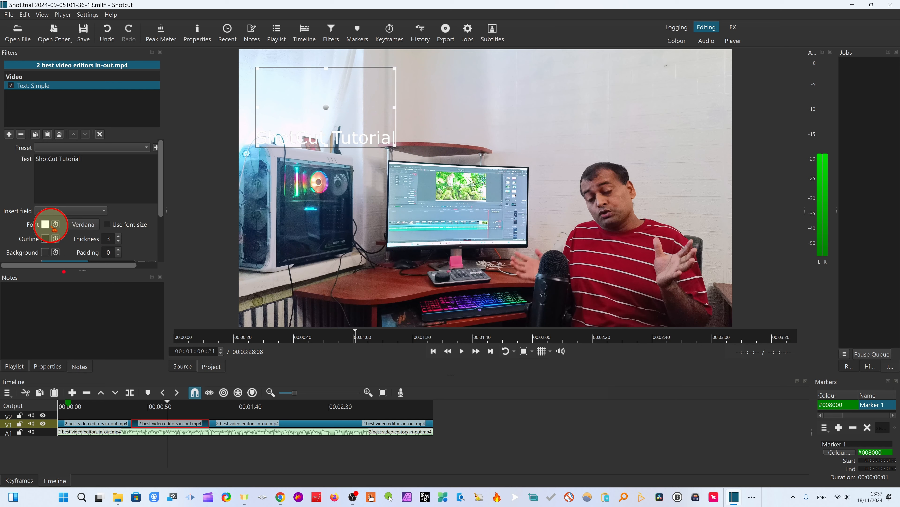
pyautogui.click(46, 225)
pyautogui.click(520, 169)
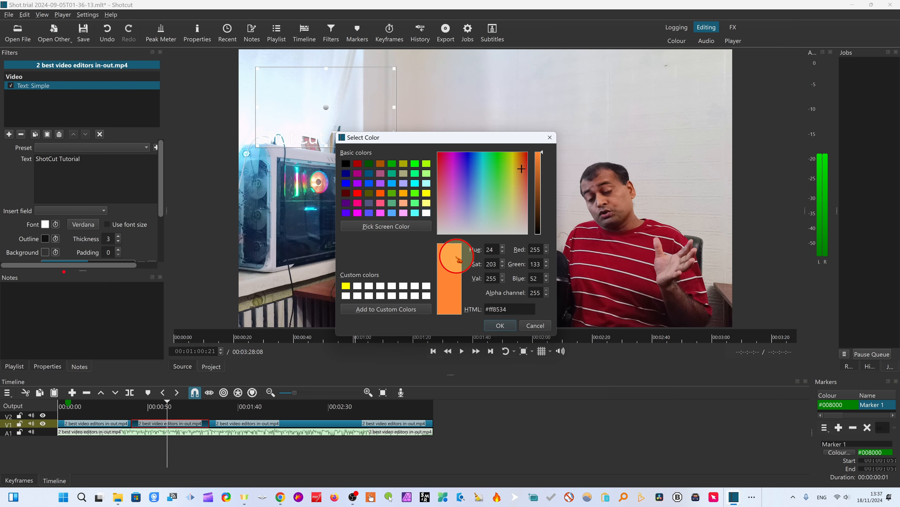
pyautogui.click(358, 161)
pyautogui.moveTo(444, 167); pyautogui.dragTo(525, 162)
pyautogui.click(507, 329)
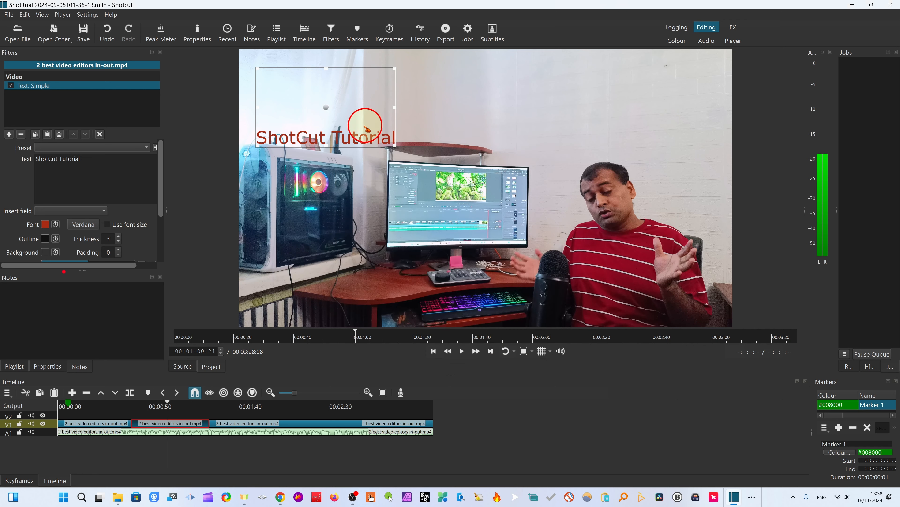
# Step: Reduce the title's box to about 582 x 124 and place it at about 131, 131 near the frame's upper-left corner
pyautogui.moveTo(394, 145); pyautogui.dragTo(294, 89)
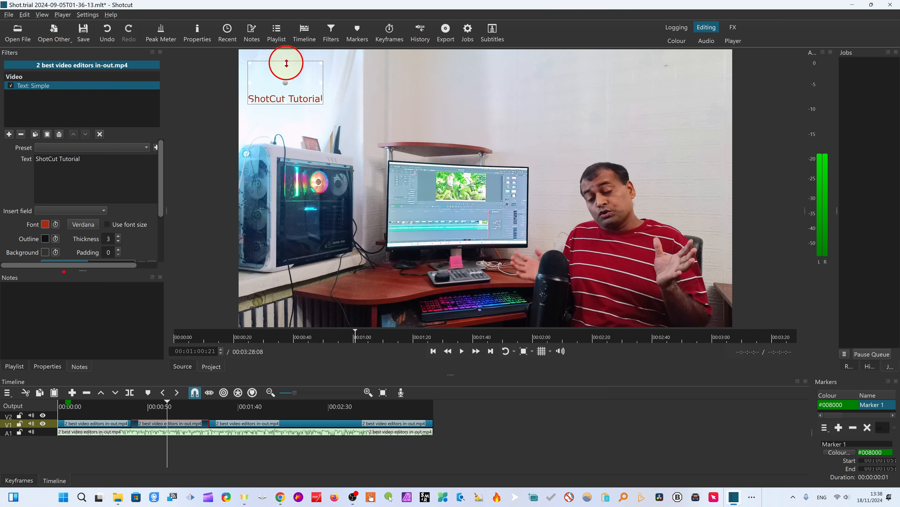
pyautogui.moveTo(287, 61)
pyautogui.mouseDown()
pyautogui.moveTo(291, 93)
pyautogui.moveTo(289, 72)
pyautogui.moveTo(303, 82)
pyautogui.moveTo(295, 72)
pyautogui.mouseUp()
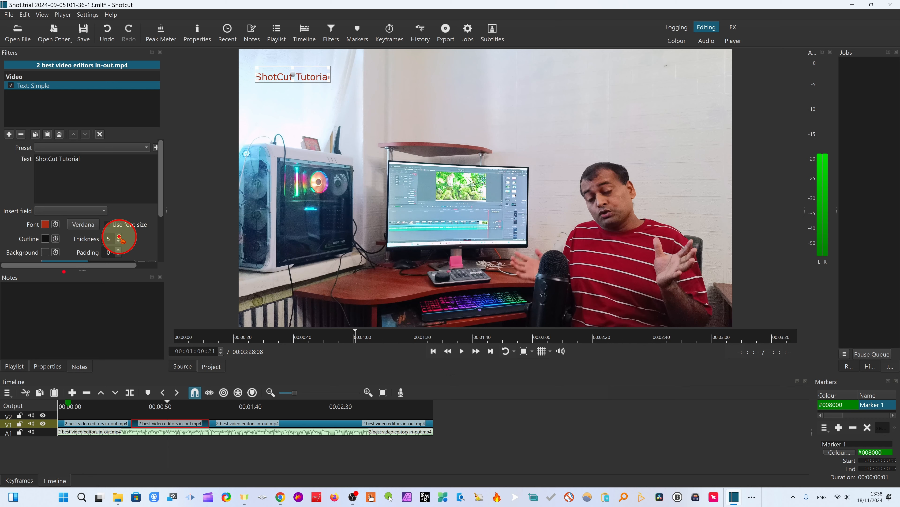
# Step: Set the title's outline thickness to 13 and its background padding to 12
pyautogui.click(119, 237)
pyautogui.click(119, 236)
pyautogui.click(119, 236)
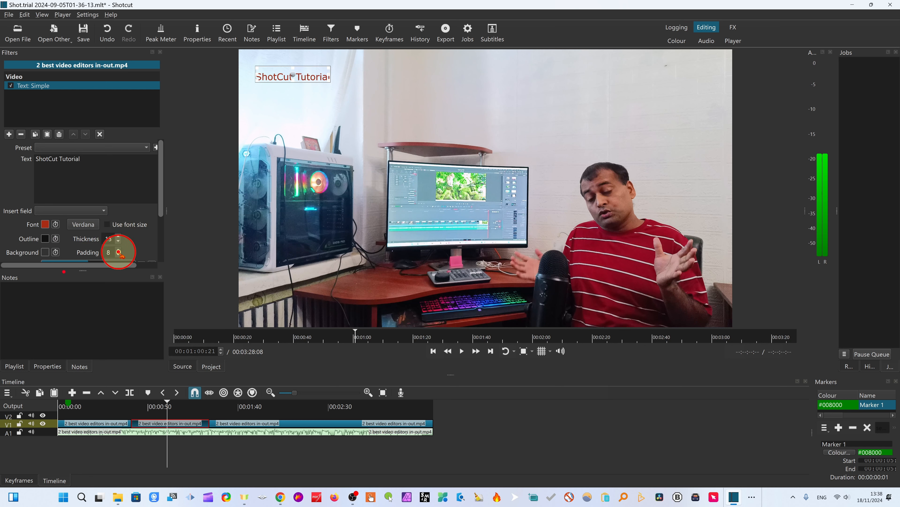
pyautogui.click(119, 251)
# Step: Change the title's background colour to hue 249 and saturation 235, and display the filter's remaining position and size settings
pyautogui.click(45, 252)
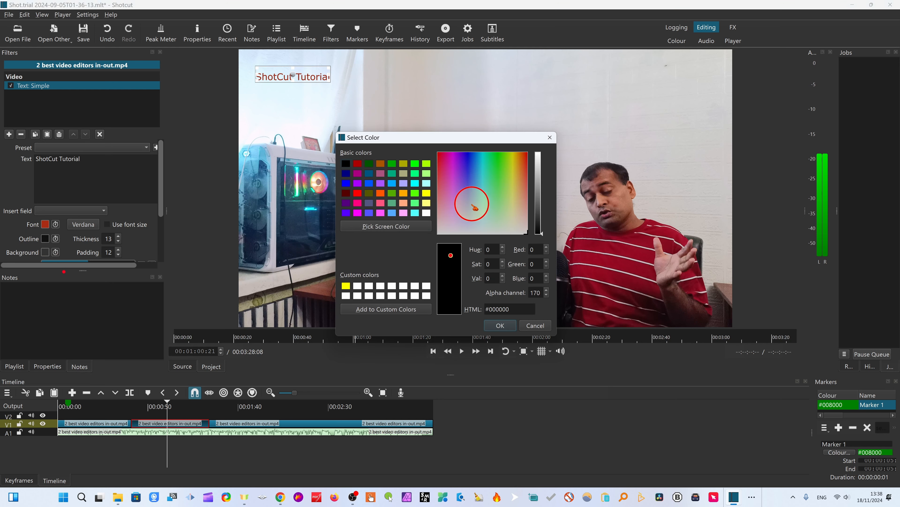
pyautogui.click(466, 158)
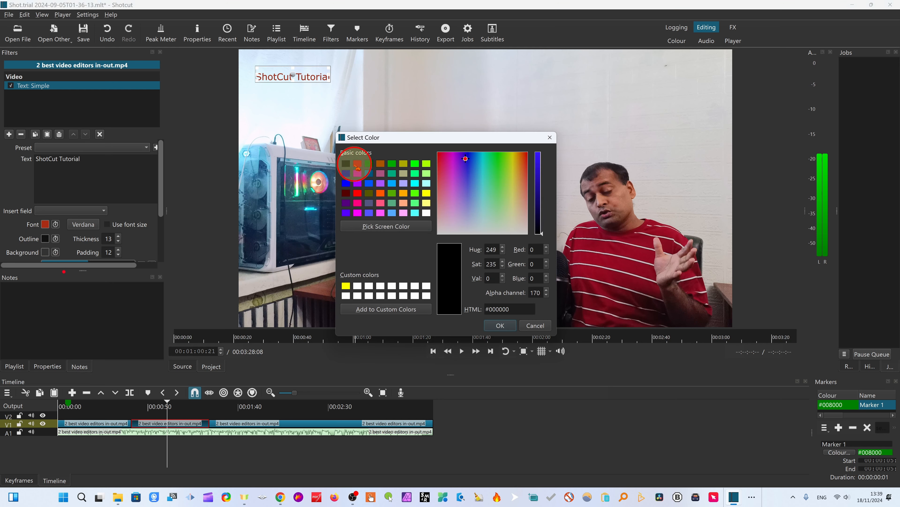
pyautogui.click(499, 324)
pyautogui.scroll(-3, 112, 222)
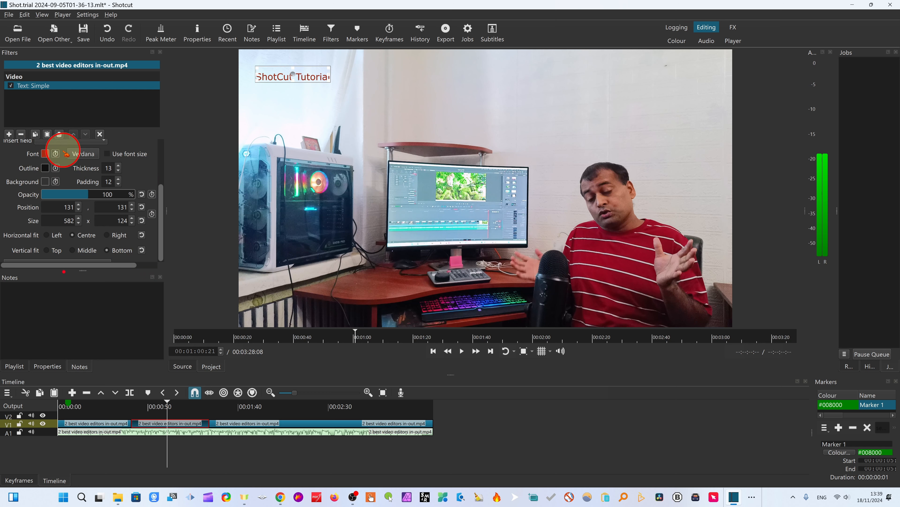
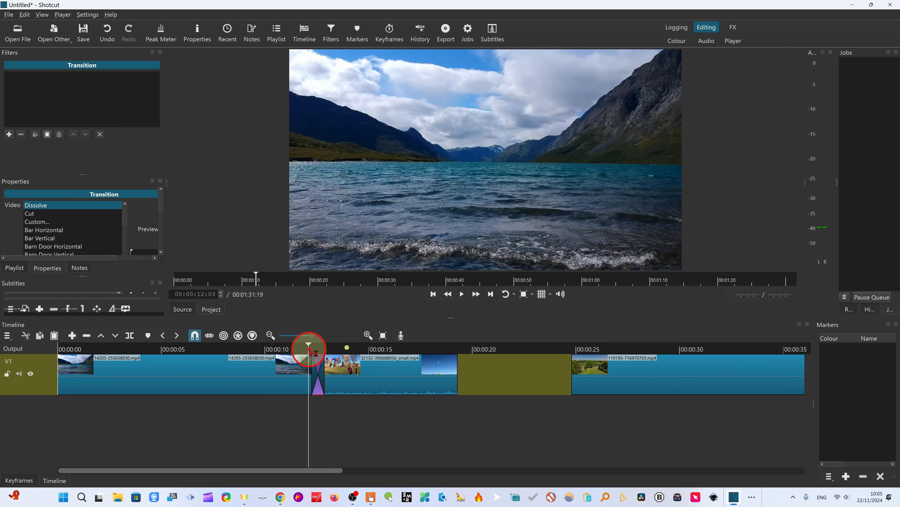
# Step: Play back the dissolve transition between the first two clips and return the playhead inside it
pyautogui.click(316, 389)
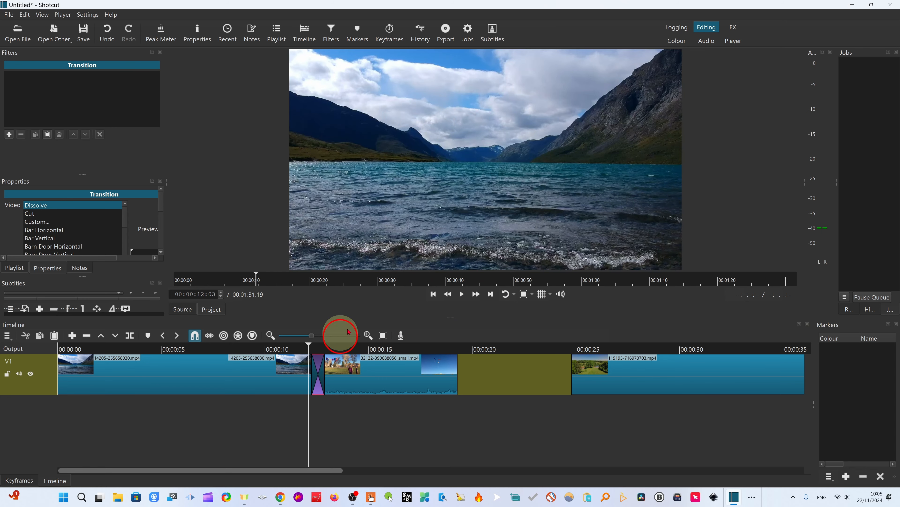
pyautogui.click(464, 294)
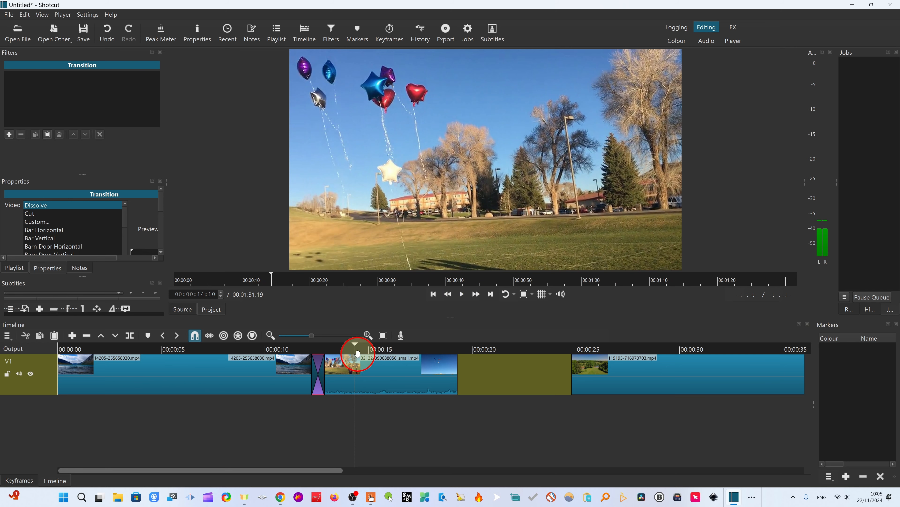
pyautogui.moveTo(353, 352); pyautogui.dragTo(315, 348)
pyautogui.click(321, 376)
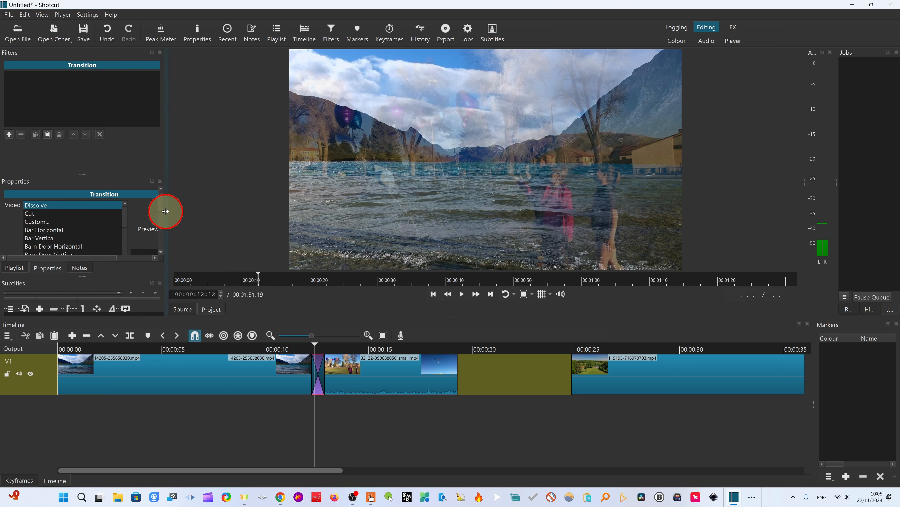
# Step: Examine the transition's available video wipe types and its invert, preview and softness options
pyautogui.moveTo(162, 209); pyautogui.dragTo(156, 221)
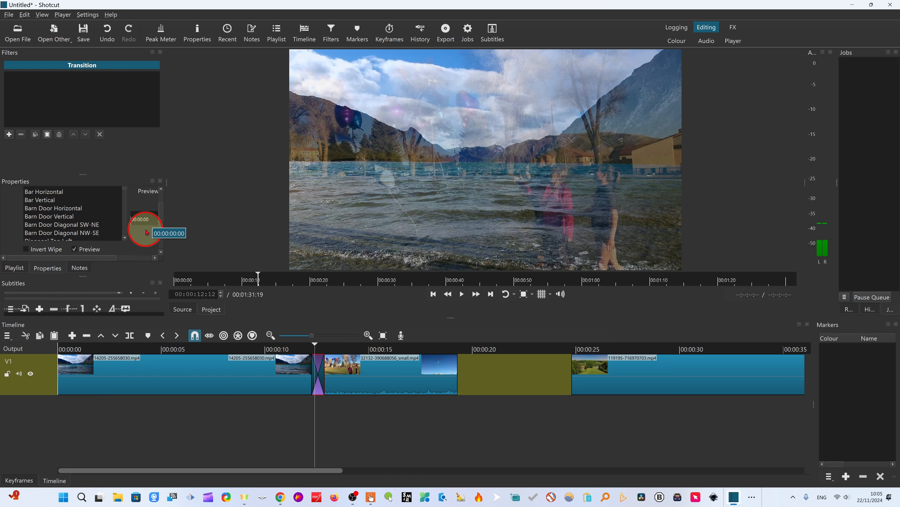
pyautogui.moveTo(161, 219); pyautogui.dragTo(162, 223)
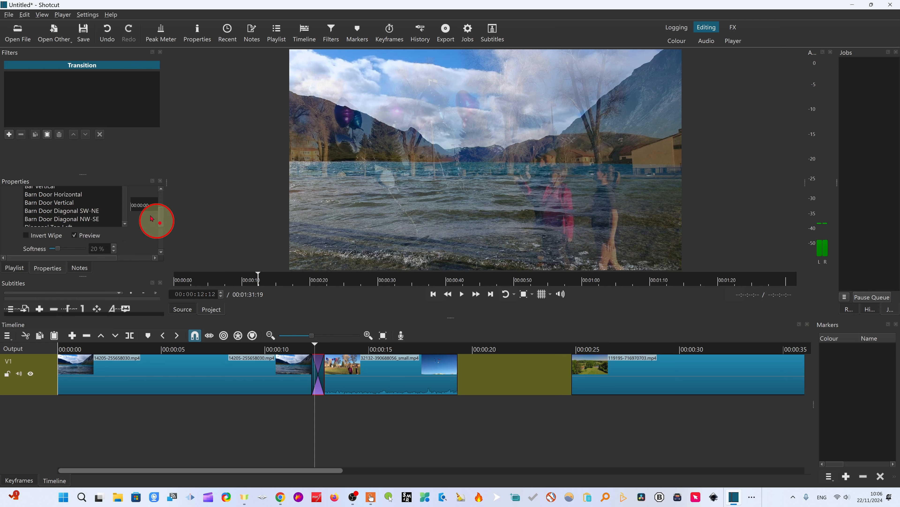
pyautogui.click(124, 192)
pyautogui.moveTo(125, 192); pyautogui.dragTo(126, 205)
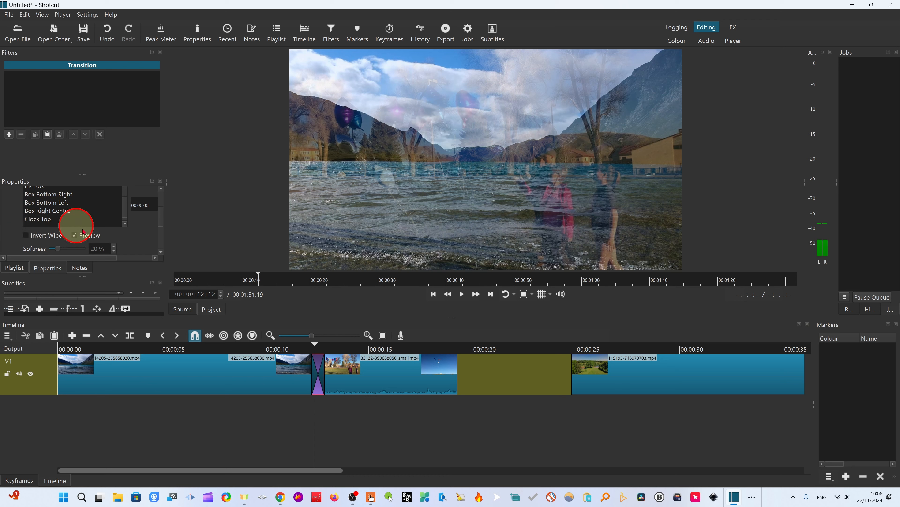
pyautogui.scroll(1, 116, 201)
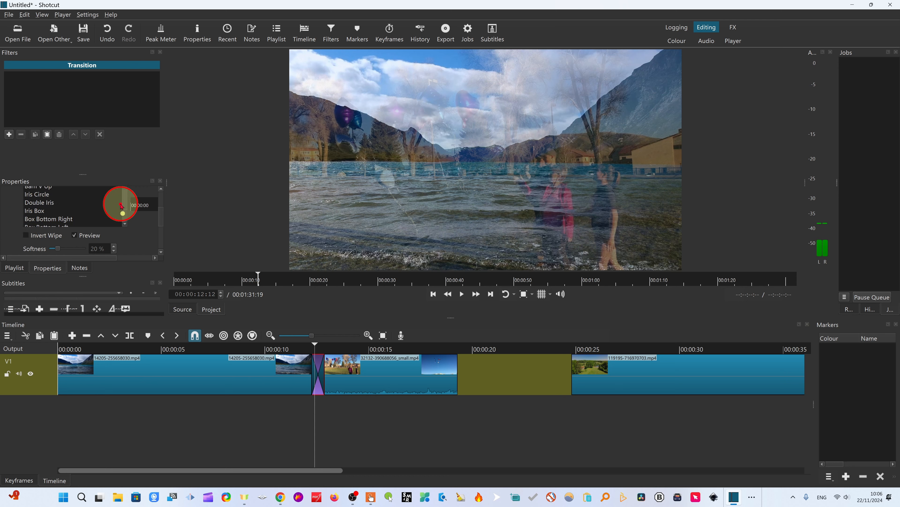
pyautogui.scroll(-2, 113, 187)
pyautogui.scroll(2, 115, 208)
pyautogui.moveTo(115, 205)
pyautogui.mouseDown()
pyautogui.moveTo(122, 186)
pyautogui.moveTo(121, 196)
pyautogui.mouseUp()
# Step: Set the transition's video type to Bar Horizontal and play it back from just before the overlap
pyautogui.click(32, 209)
pyautogui.scroll(10, 39, 220)
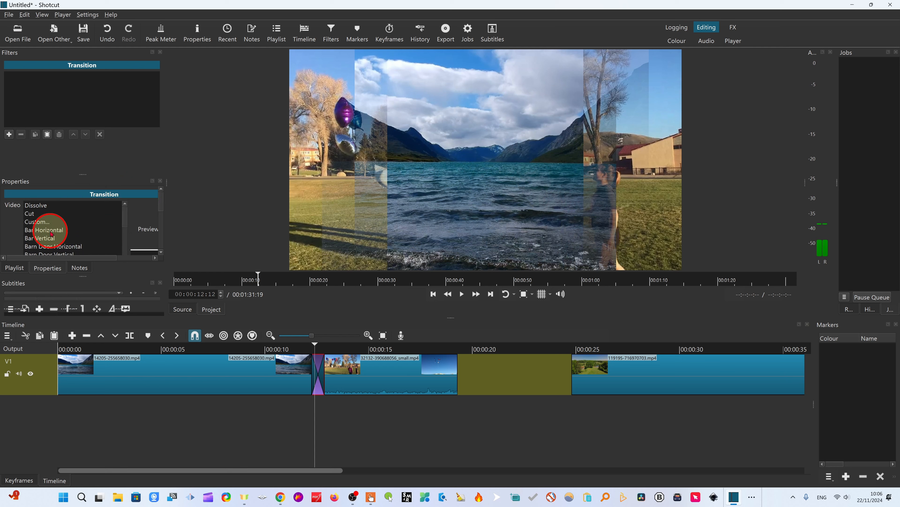
pyautogui.click(51, 230)
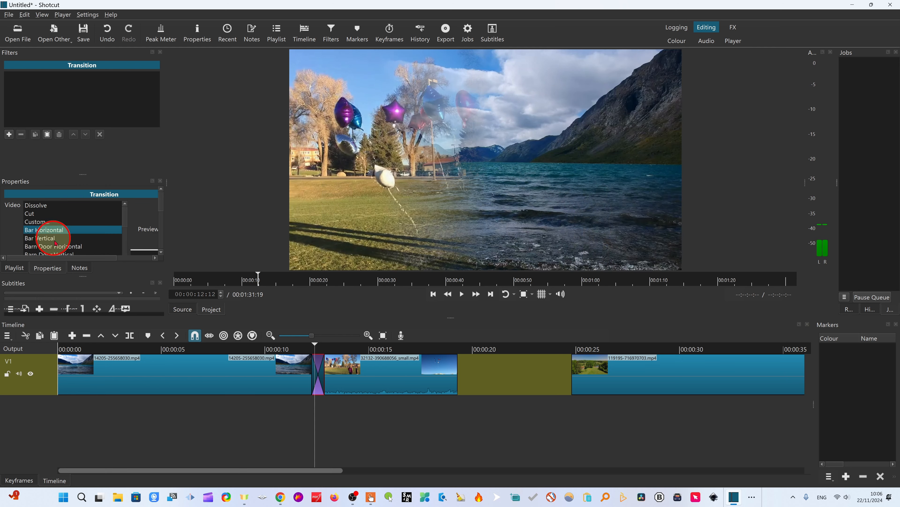
pyautogui.moveTo(315, 348); pyautogui.dragTo(305, 348)
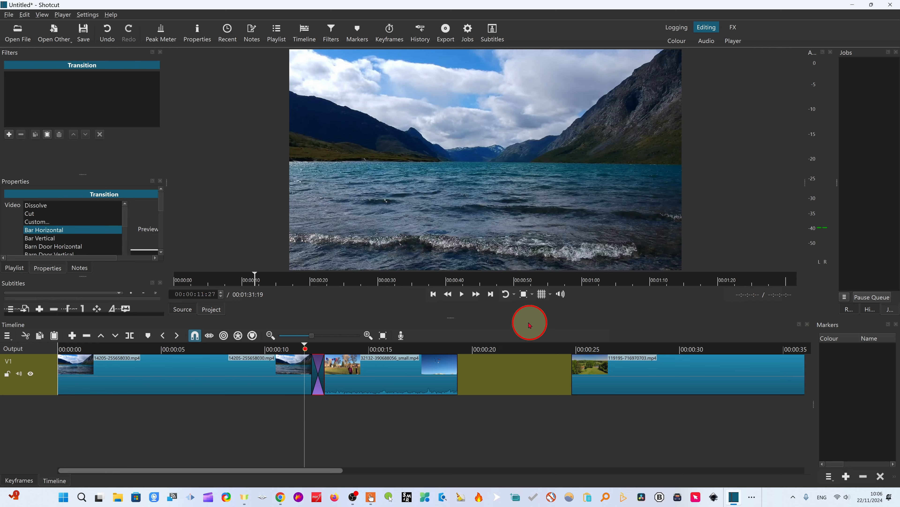
pyautogui.click(461, 293)
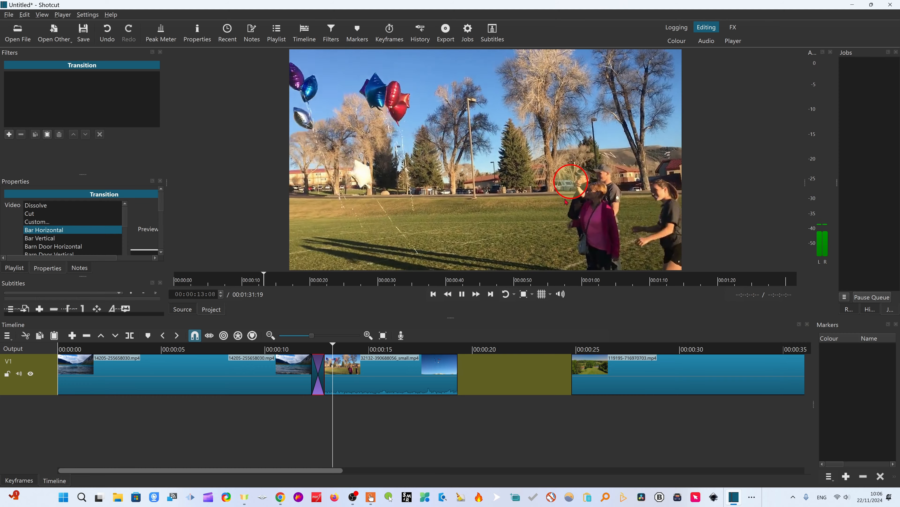
pyautogui.click(462, 294)
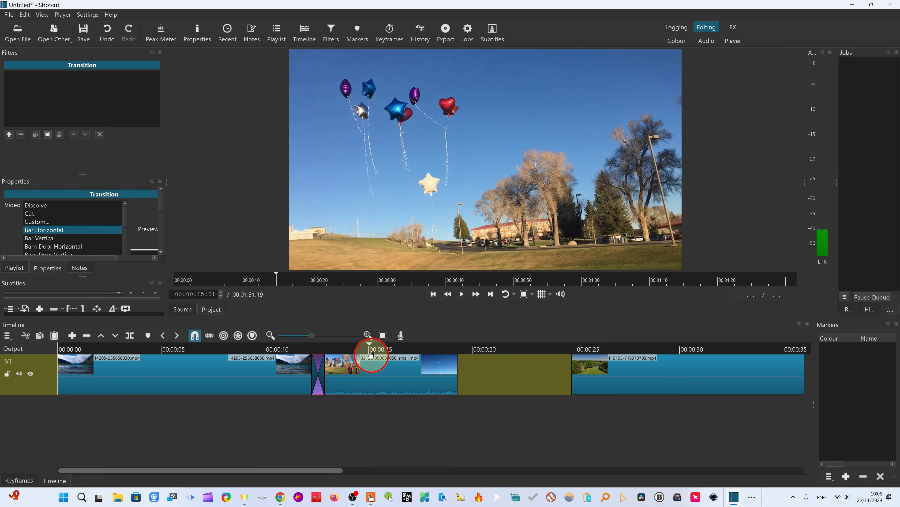
# Step: Change the transition's video type to Barn Door Horizontal and play it back from just before the overlap
pyautogui.moveTo(368, 353); pyautogui.dragTo(312, 346)
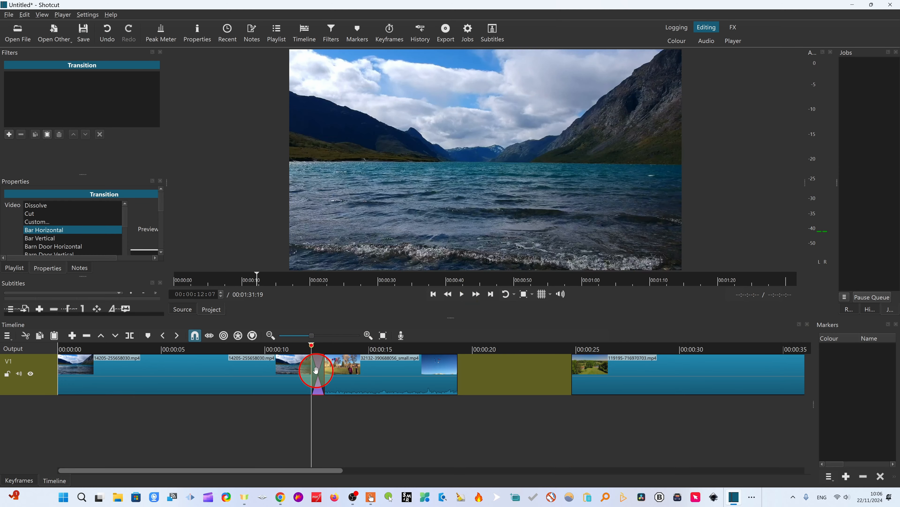
pyautogui.click(49, 246)
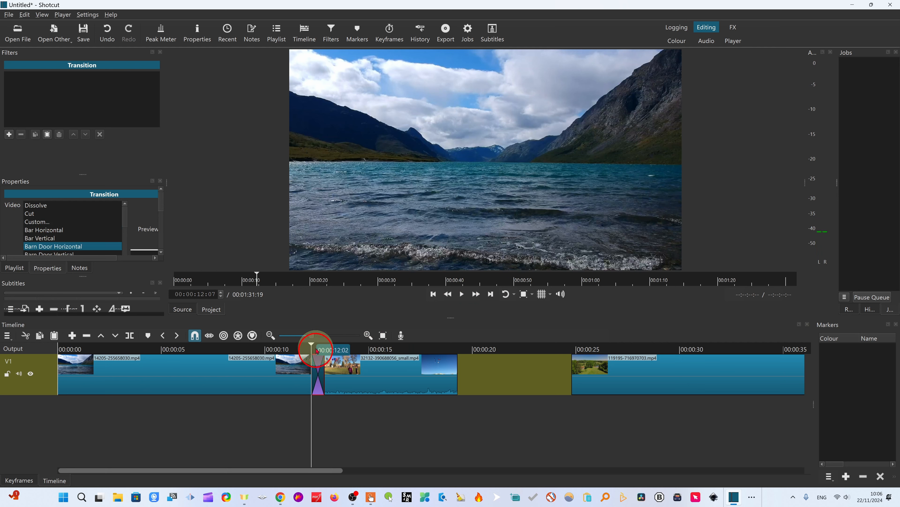
pyautogui.moveTo(317, 352); pyautogui.dragTo(308, 348)
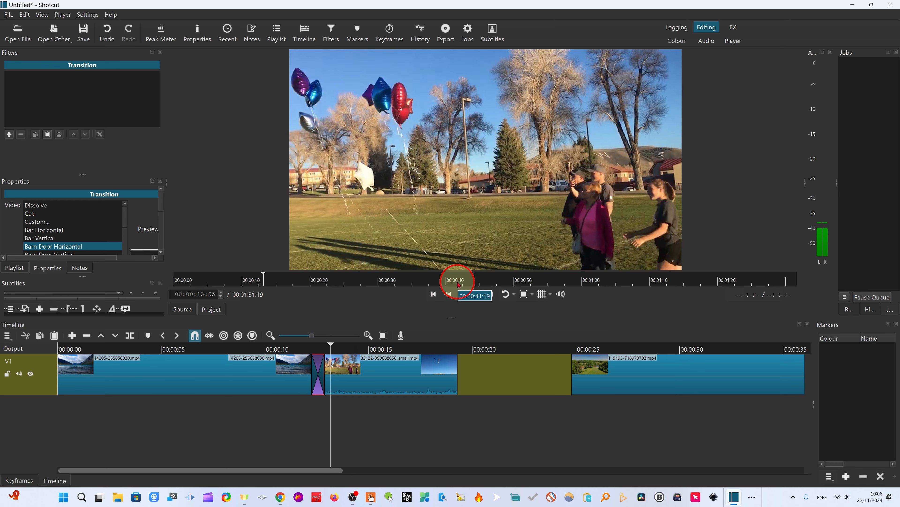
pyautogui.click(461, 294)
# Step: Change the transition's video type to Iris Circle and play it back from just before the overlap
pyautogui.moveTo(359, 355); pyautogui.dragTo(320, 384)
pyautogui.scroll(-5, 42, 234)
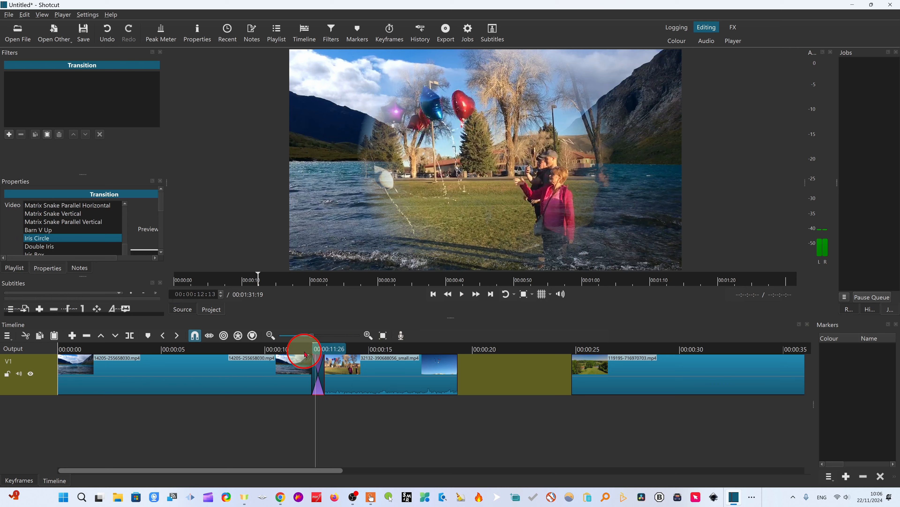
pyautogui.moveTo(315, 349); pyautogui.dragTo(304, 347)
pyautogui.click(461, 302)
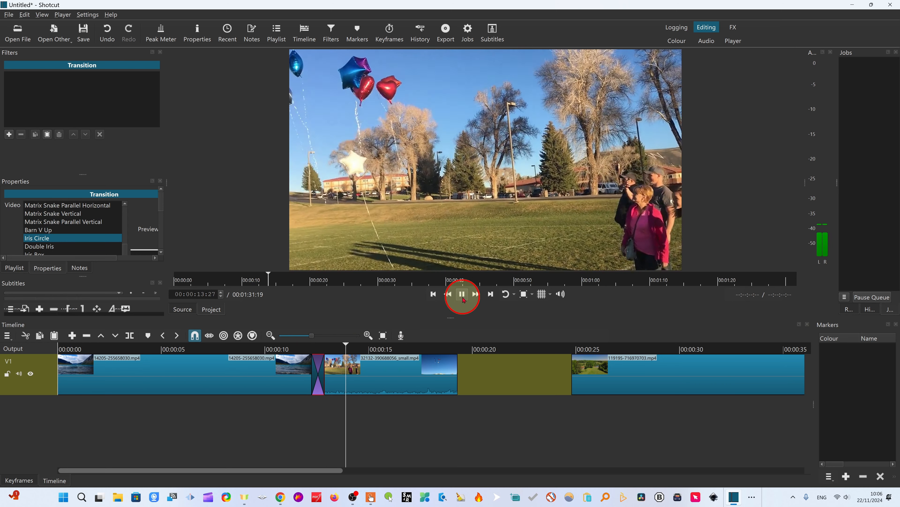
pyautogui.click(462, 295)
# Step: Change the transition's video type to Box Right Centre and play it back from just before the overlap
pyautogui.click(356, 356)
pyautogui.moveTo(351, 350); pyautogui.dragTo(312, 346)
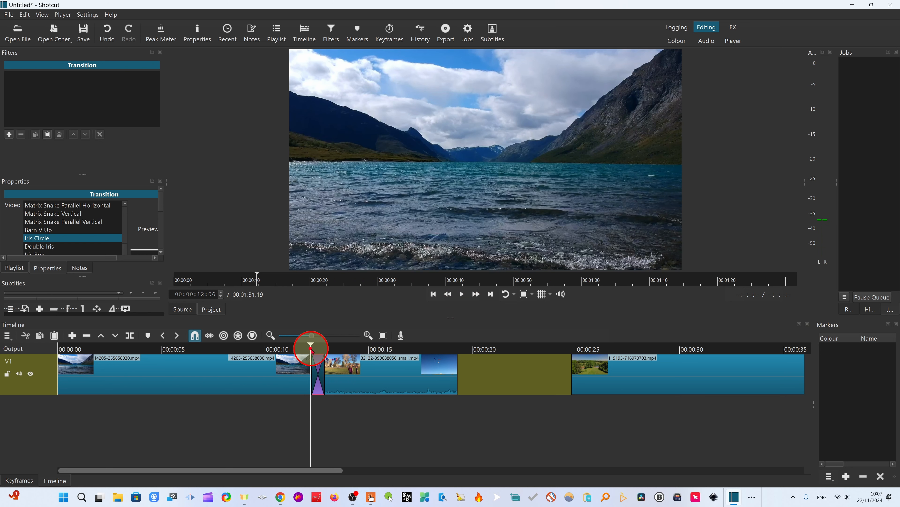
pyautogui.scroll(-5, 69, 222)
pyautogui.scroll(3, 68, 223)
pyautogui.scroll(-3, 68, 233)
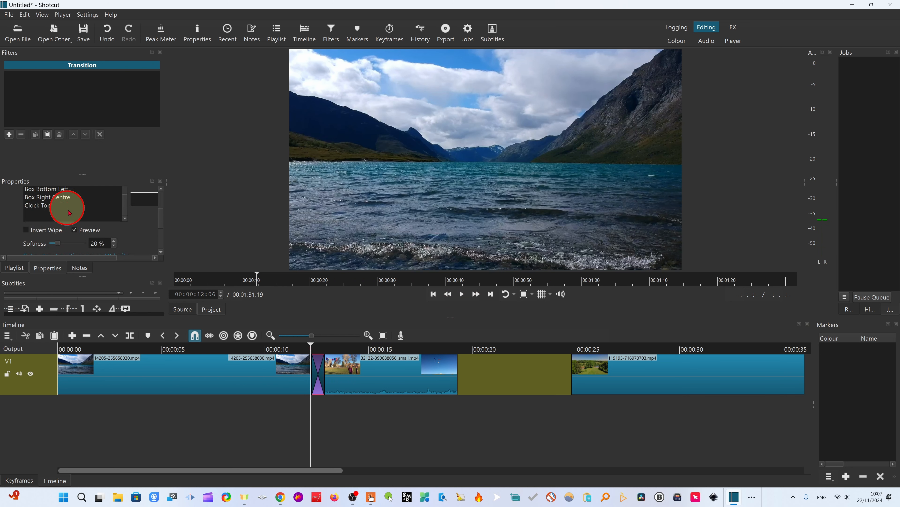
pyautogui.click(39, 198)
pyautogui.click(304, 350)
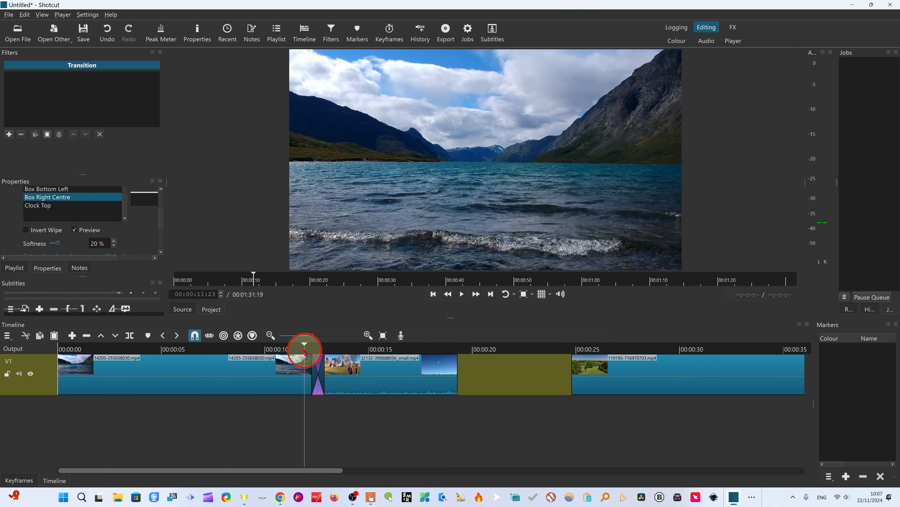
pyautogui.click(461, 293)
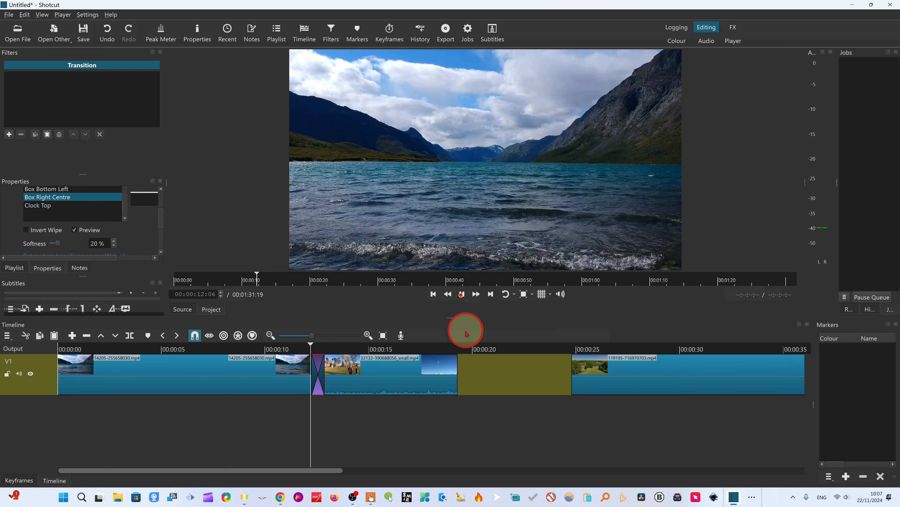
pyautogui.click(461, 294)
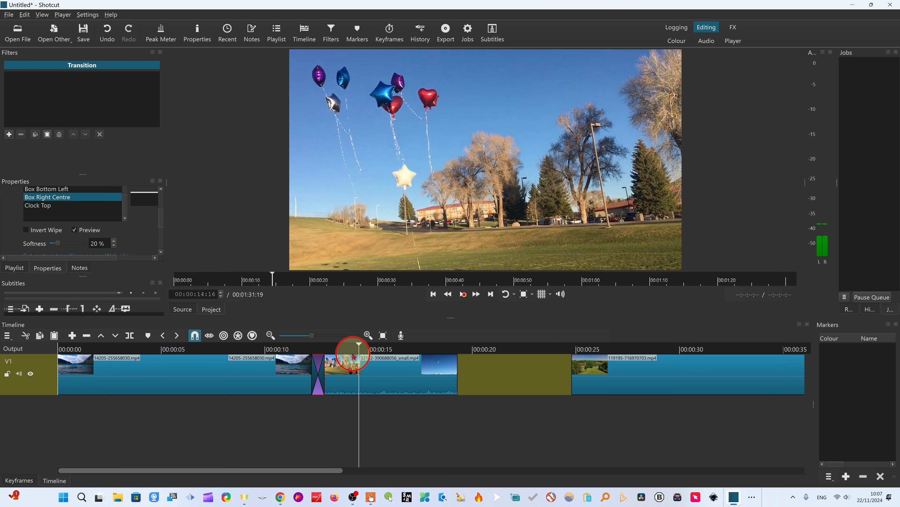
# Step: Set the transition's video type to Clock Top and play it back from just before the overlap
pyautogui.moveTo(363, 351); pyautogui.dragTo(315, 350)
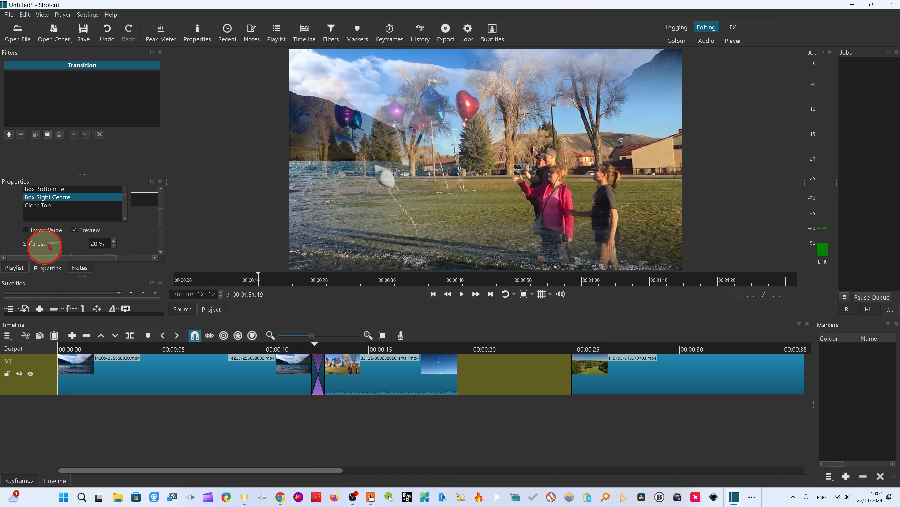
pyautogui.click(47, 209)
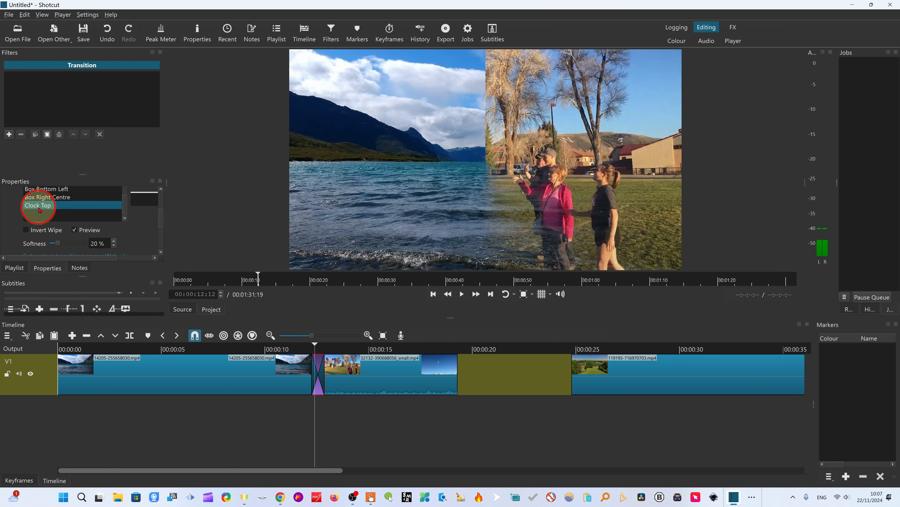
pyautogui.click(305, 347)
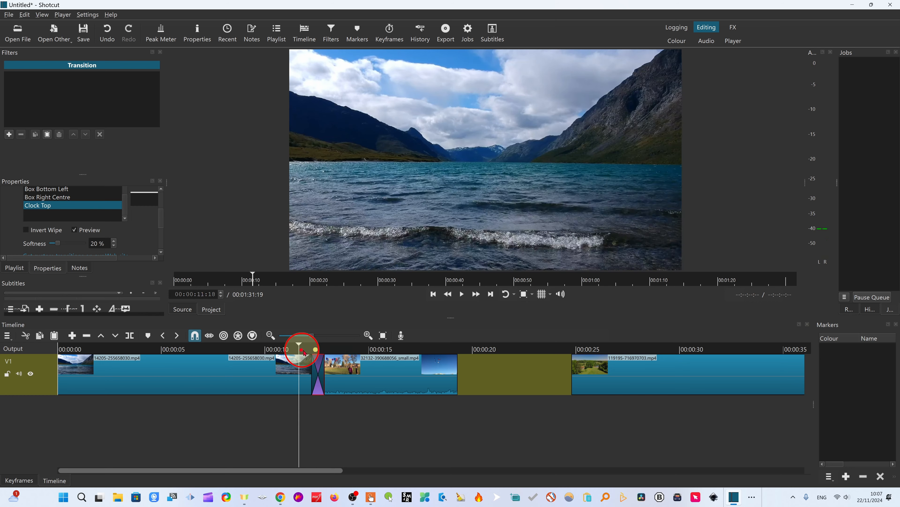
pyautogui.click(463, 295)
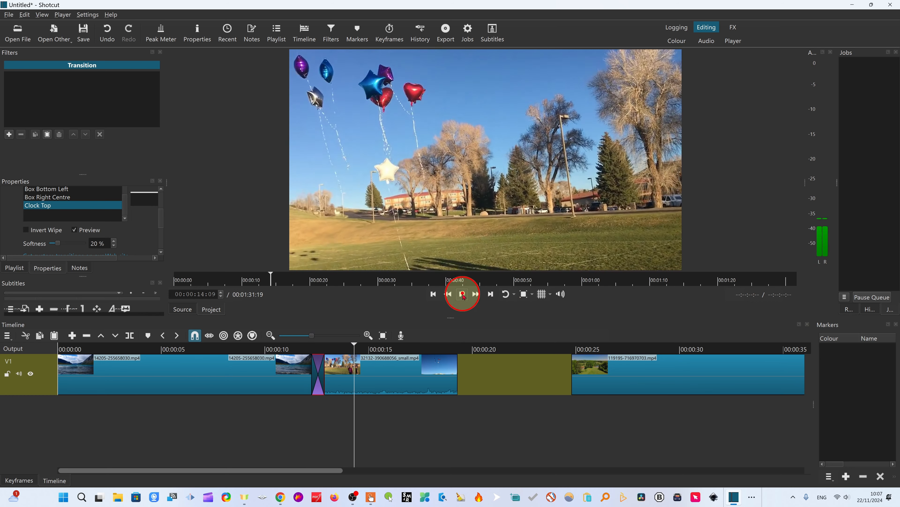
pyautogui.click(361, 354)
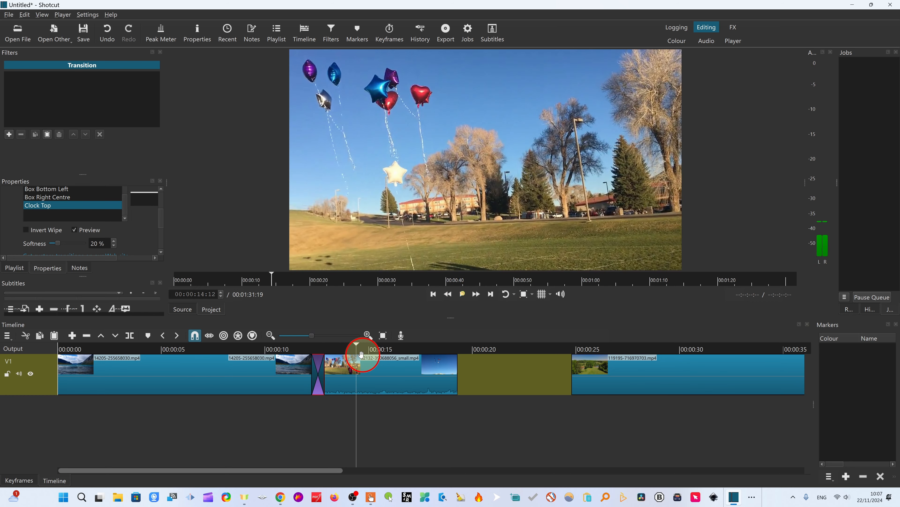
# Step: Adjust the transition's duration by its edges, trying an earlier start and finishing with it shortened at both ends
pyautogui.moveTo(354, 350); pyautogui.dragTo(316, 351)
pyautogui.click(312, 376)
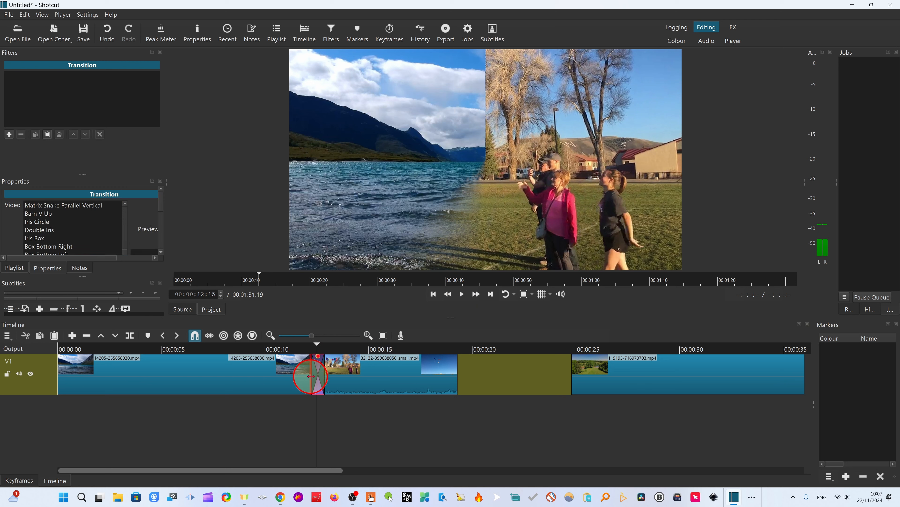
pyautogui.moveTo(302, 372); pyautogui.dragTo(314, 350)
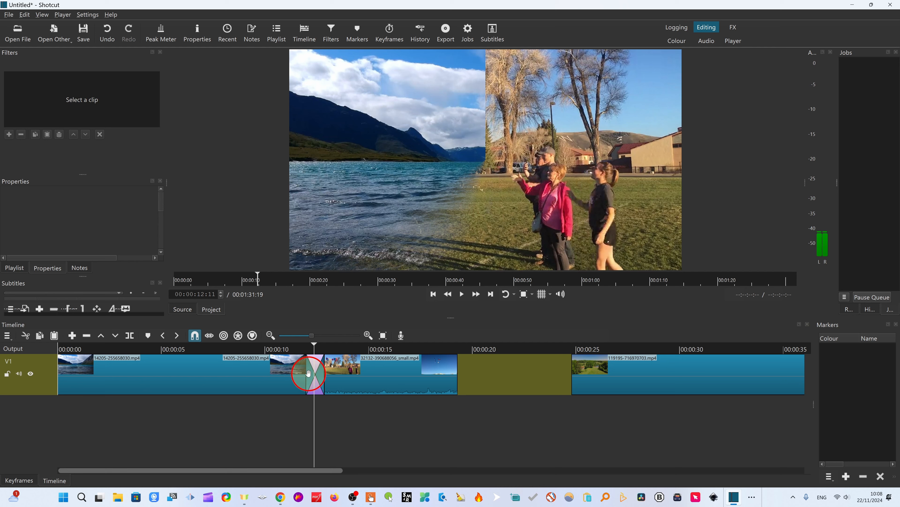
pyautogui.moveTo(306, 373); pyautogui.dragTo(269, 380)
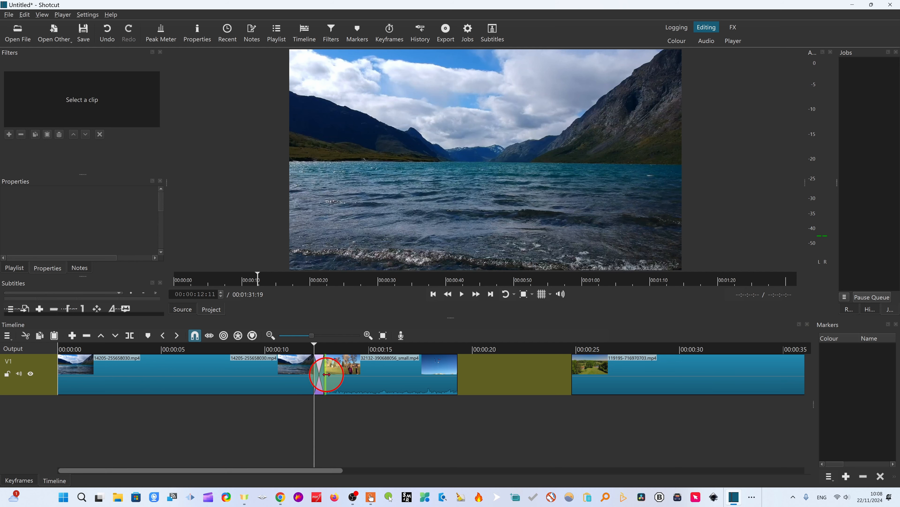
pyautogui.moveTo(321, 374); pyautogui.dragTo(311, 351)
# Step: Play back the shortened transition from just before the overlap and select it on the timeline
pyautogui.click(463, 298)
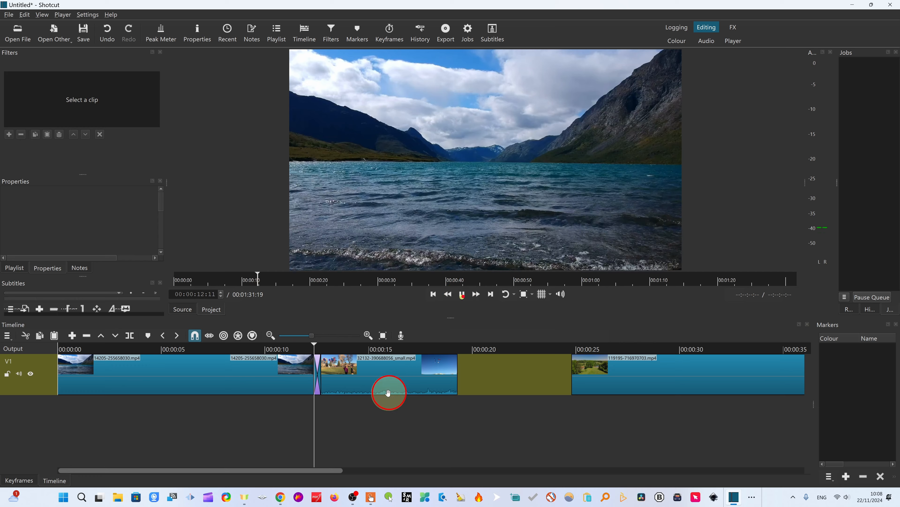
pyautogui.click(461, 298)
pyautogui.click(365, 360)
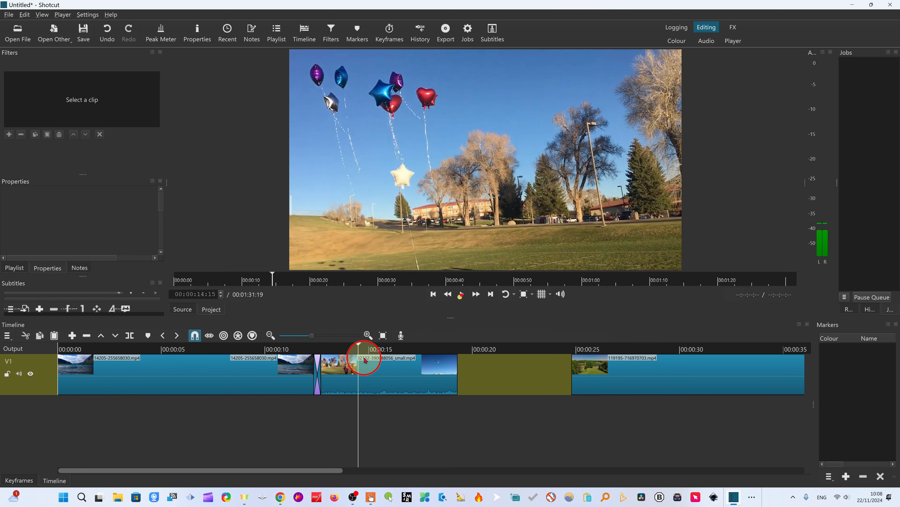
pyautogui.moveTo(360, 352); pyautogui.dragTo(307, 352)
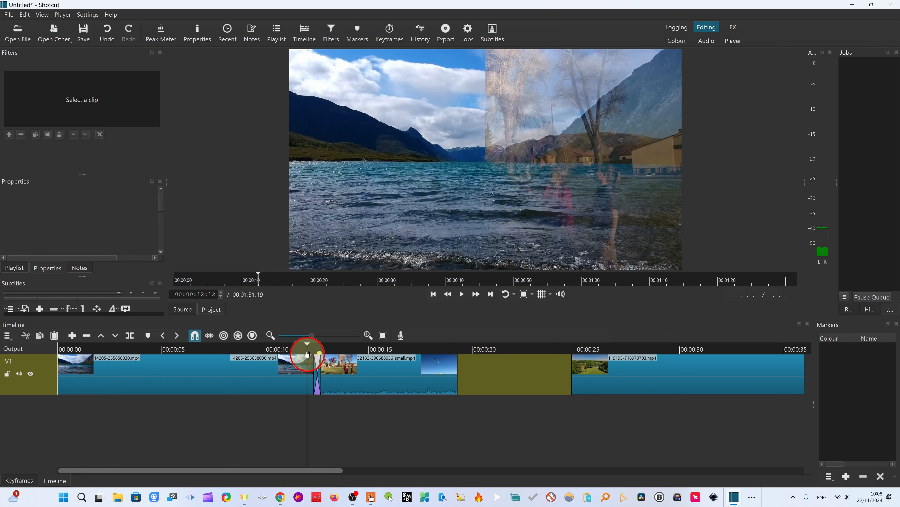
pyautogui.click(306, 358)
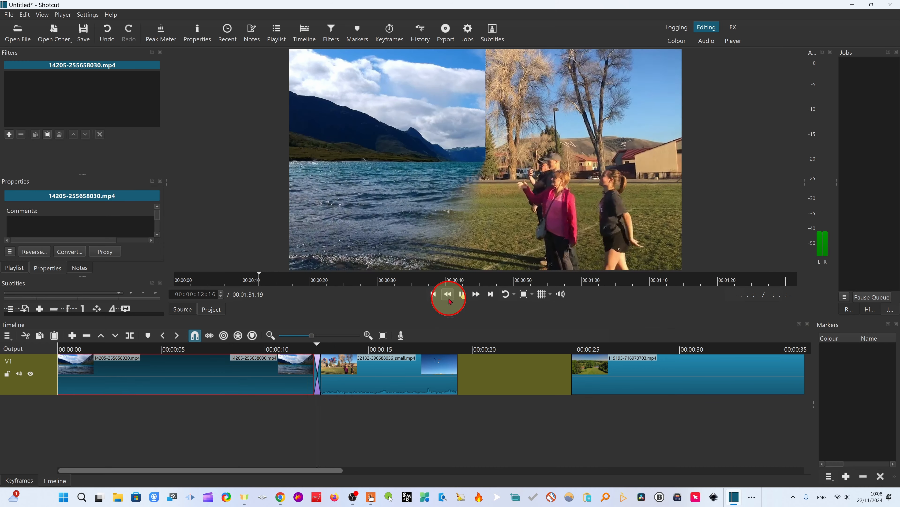
pyautogui.click(297, 365)
pyautogui.click(317, 376)
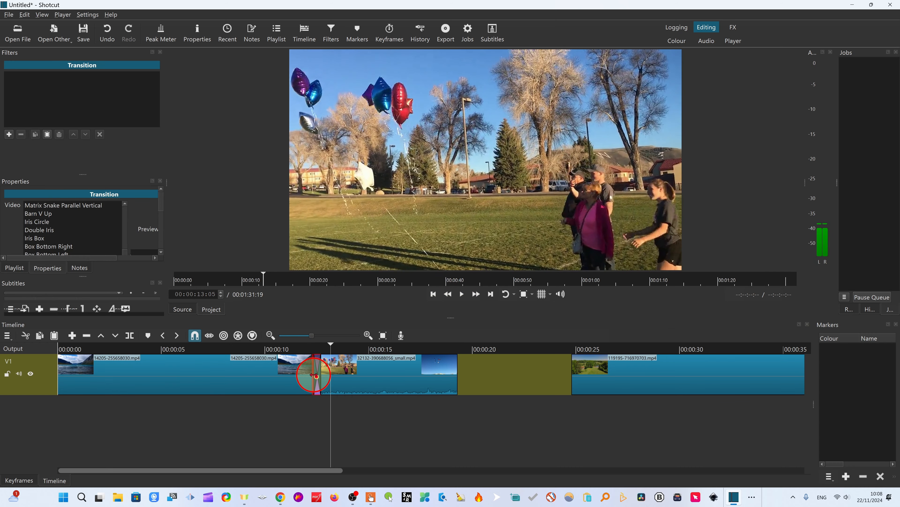
# Step: Lengthen the first transition by moving its start earlier and play it back from within the overlap
pyautogui.moveTo(306, 374); pyautogui.dragTo(283, 374)
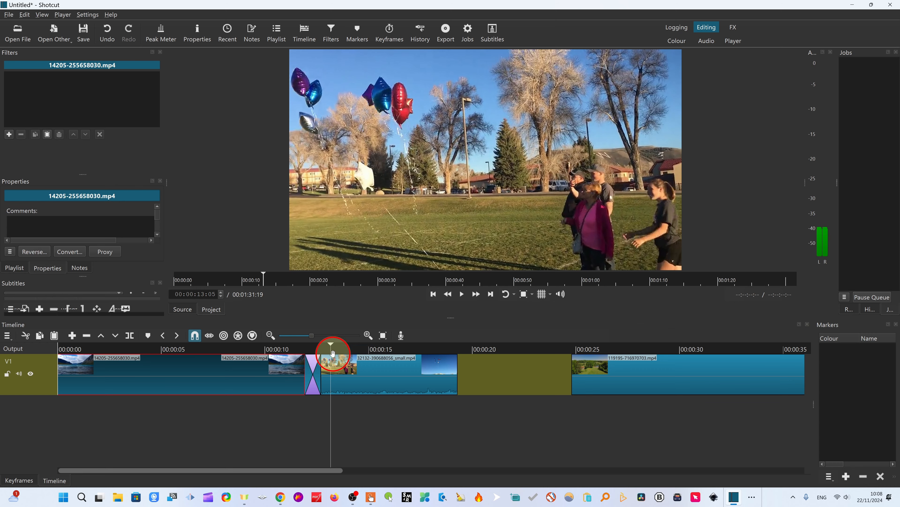
pyautogui.moveTo(333, 350); pyautogui.dragTo(310, 350)
pyautogui.click(461, 293)
# Step: Overlap the third clip with the end of the second to create a transition, and set its video type to Matrix Waterfall Horizontal
pyautogui.moveTo(716, 375); pyautogui.dragTo(593, 376)
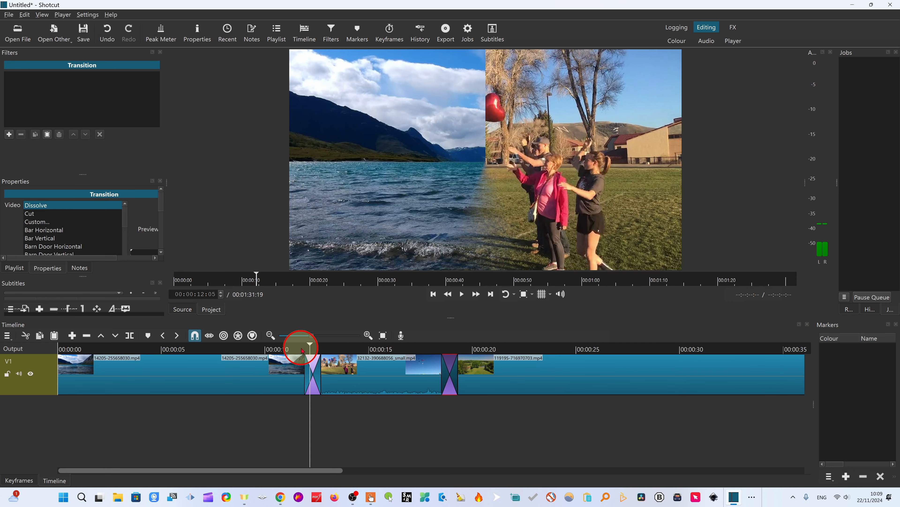
pyautogui.moveTo(311, 350); pyautogui.dragTo(450, 375)
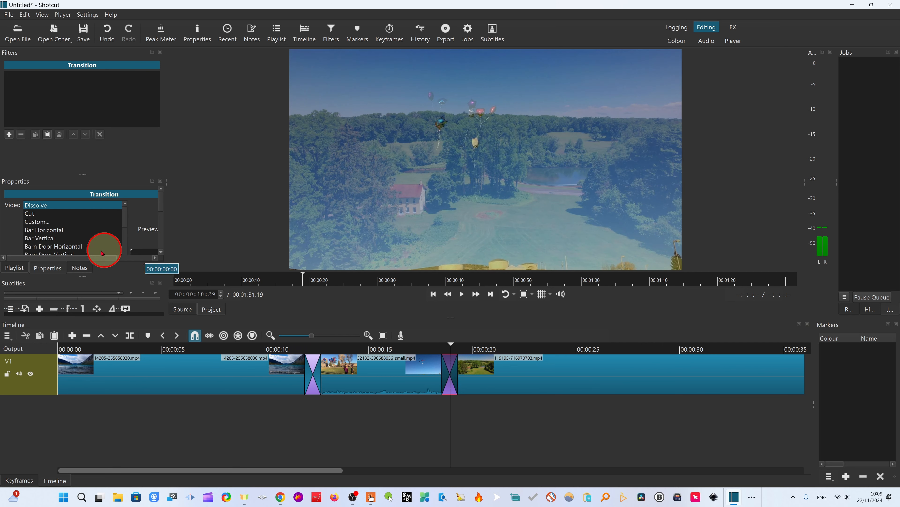
pyautogui.scroll(-2, 89, 245)
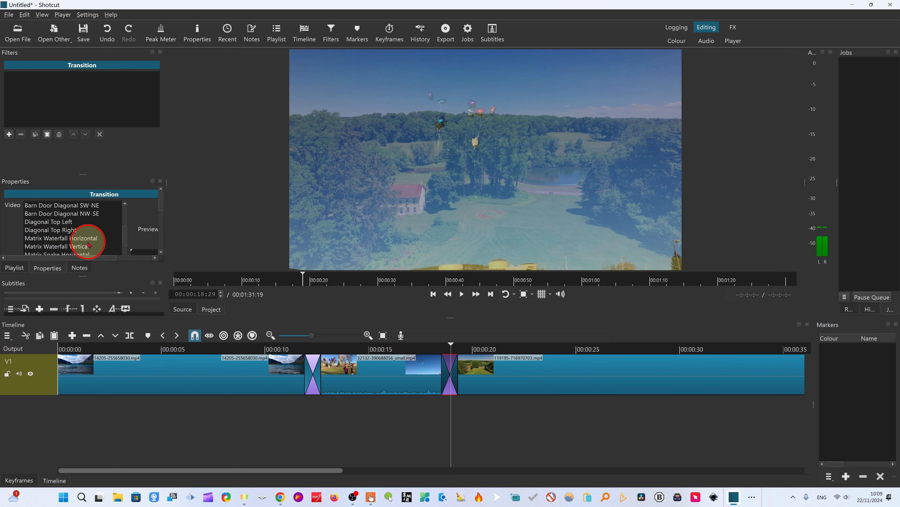
pyautogui.click(64, 244)
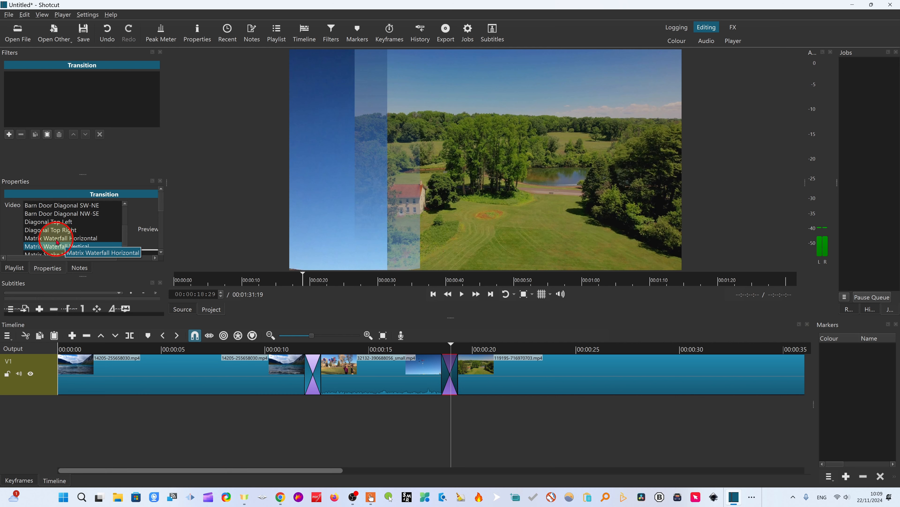
pyautogui.click(56, 240)
# Step: Play back the Matrix Waterfall Horizontal transition from just before the overlap of the second and third clips
pyautogui.moveTo(452, 353); pyautogui.dragTo(434, 353)
pyautogui.click(462, 292)
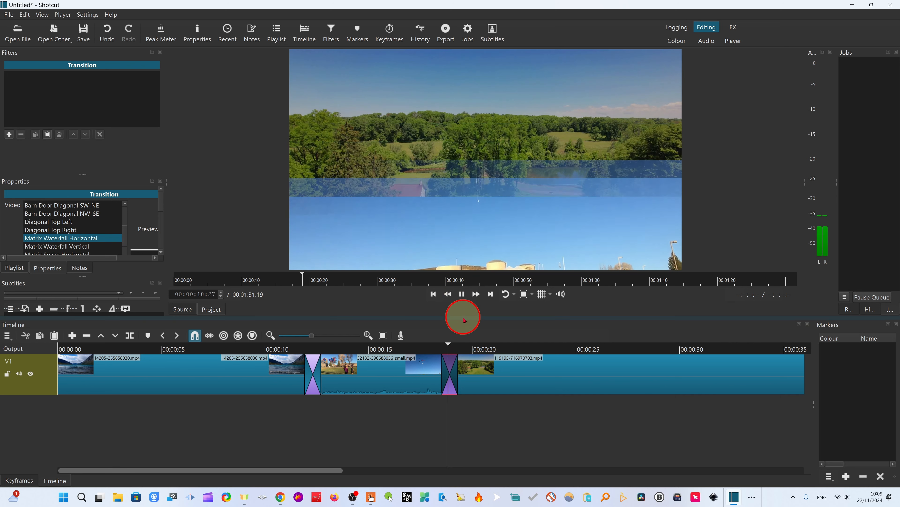
pyautogui.click(462, 295)
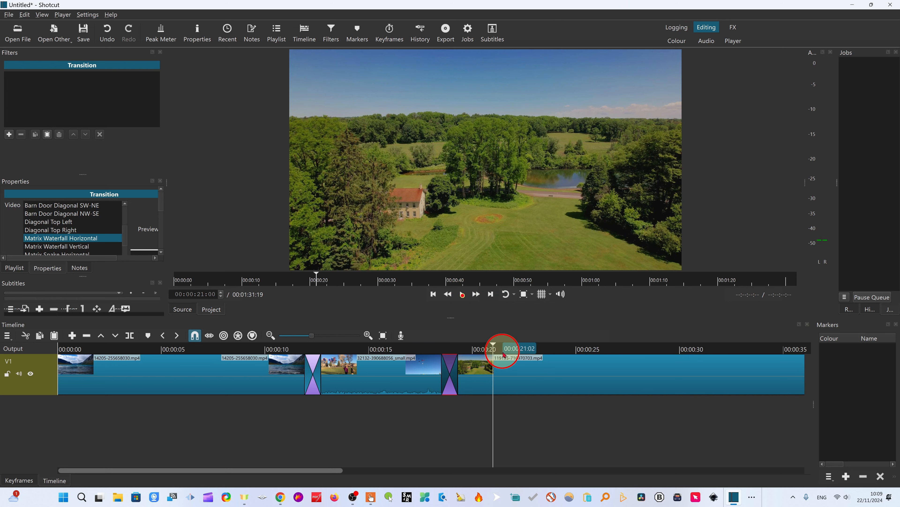
# Step: Enable Invert Wipe on the first transition and play it back from just before the overlap
pyautogui.click(316, 348)
pyautogui.click(318, 374)
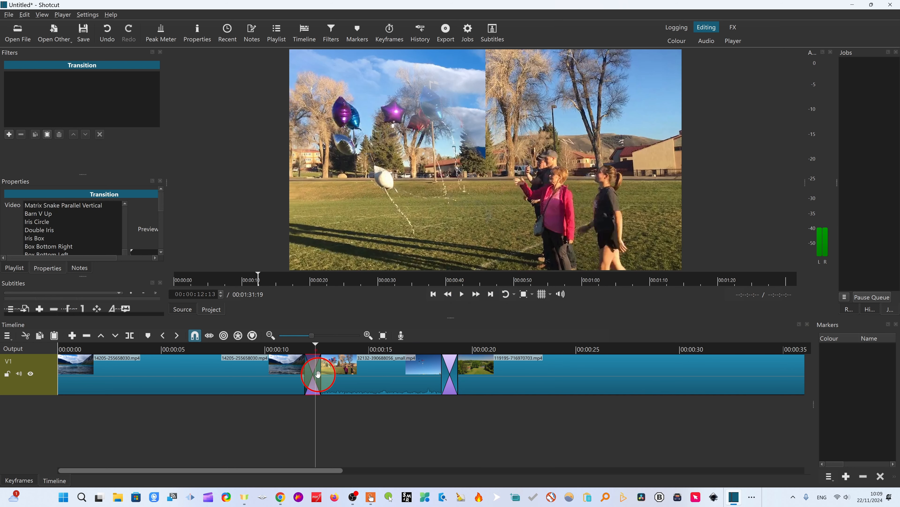
pyautogui.scroll(-8, 60, 231)
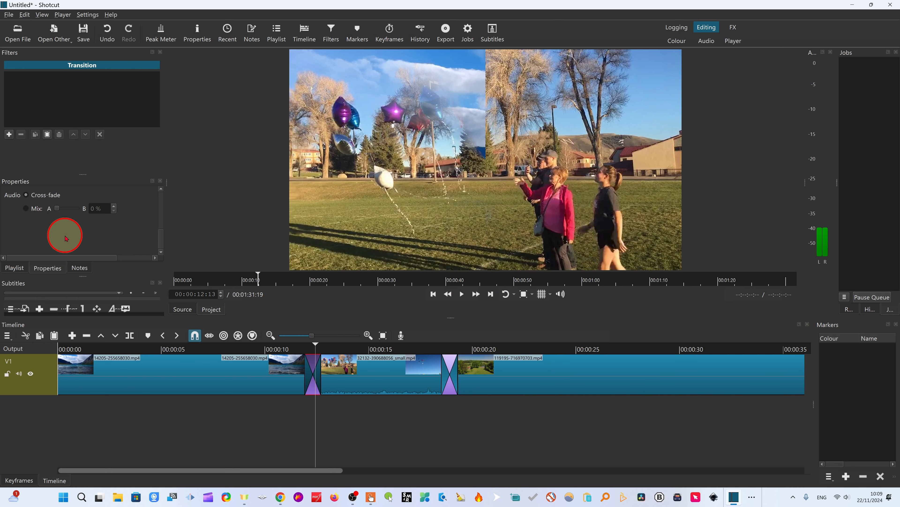
pyautogui.moveTo(161, 229); pyautogui.dragTo(159, 228)
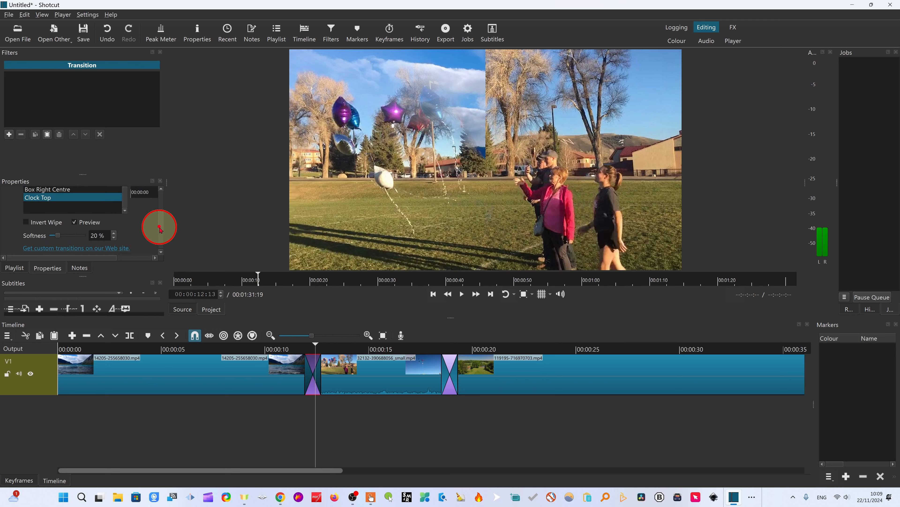
pyautogui.click(24, 222)
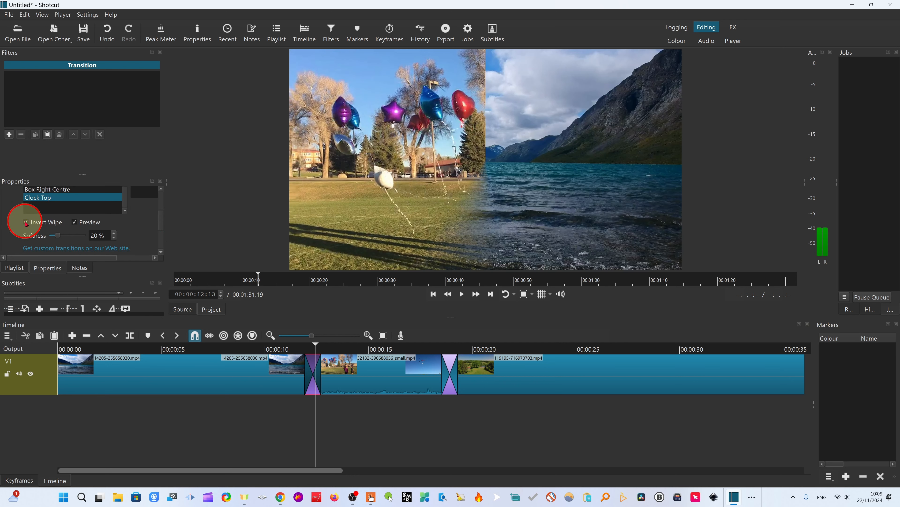
pyautogui.click(293, 348)
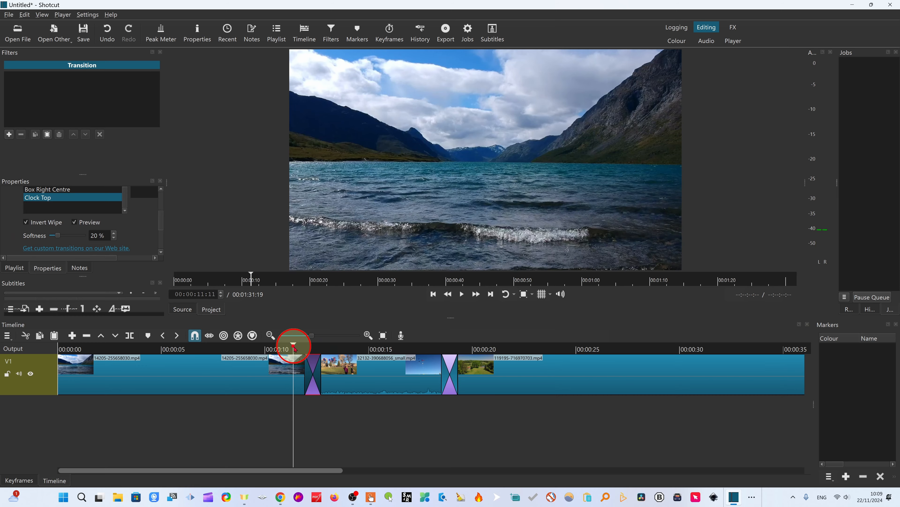
pyautogui.click(461, 294)
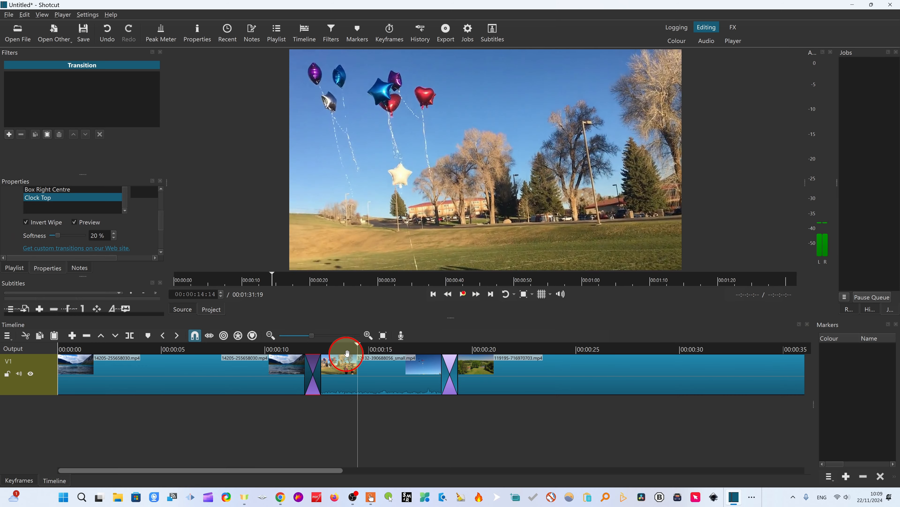
# Step: Turn off Invert Wipe on the first transition and try a softness of 42 %
pyautogui.moveTo(356, 347); pyautogui.dragTo(312, 344)
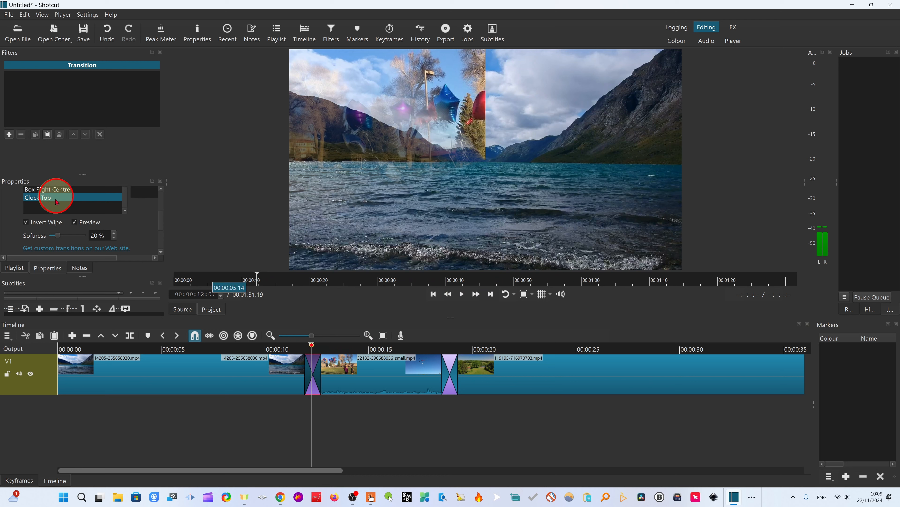
pyautogui.click(26, 221)
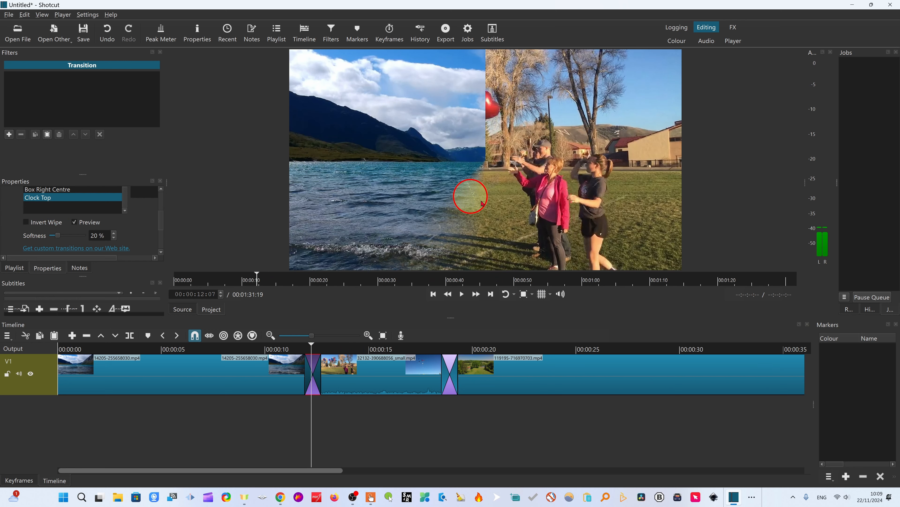
pyautogui.moveTo(67, 234); pyautogui.dragTo(61, 235)
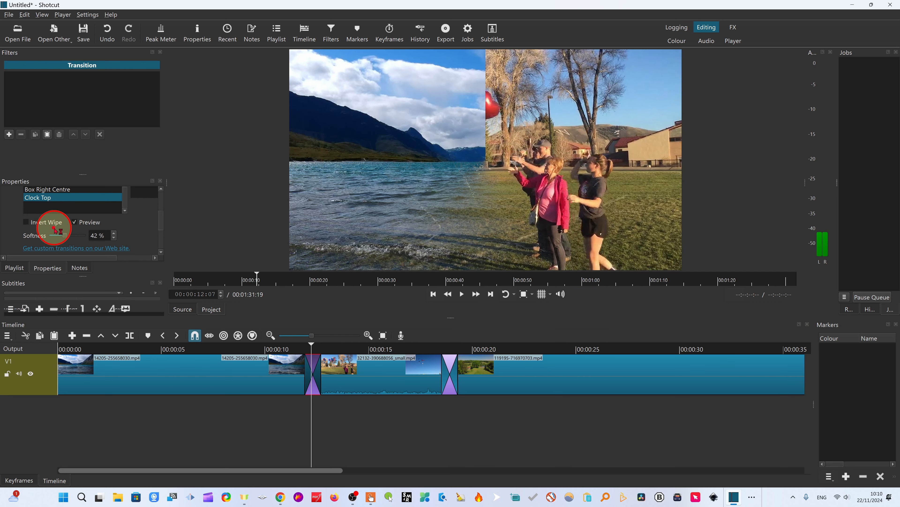
pyautogui.click(39, 222)
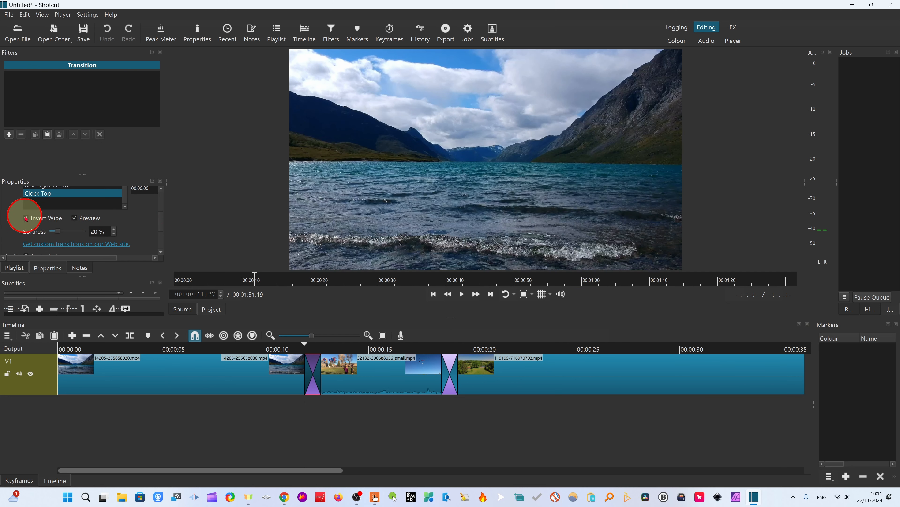
pyautogui.click(25, 217)
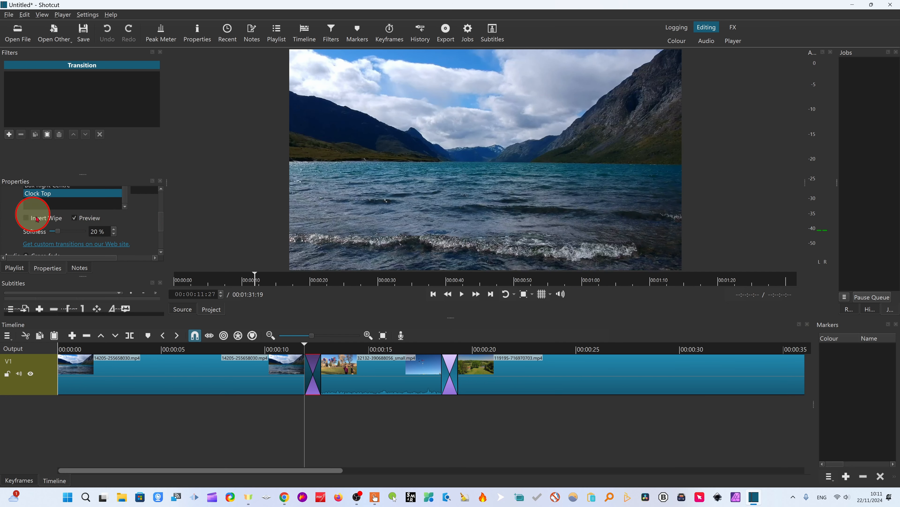
# Step: Set the audio of the transition between the second and third clips to Mix at 31 %
pyautogui.scroll(3, 86, 251)
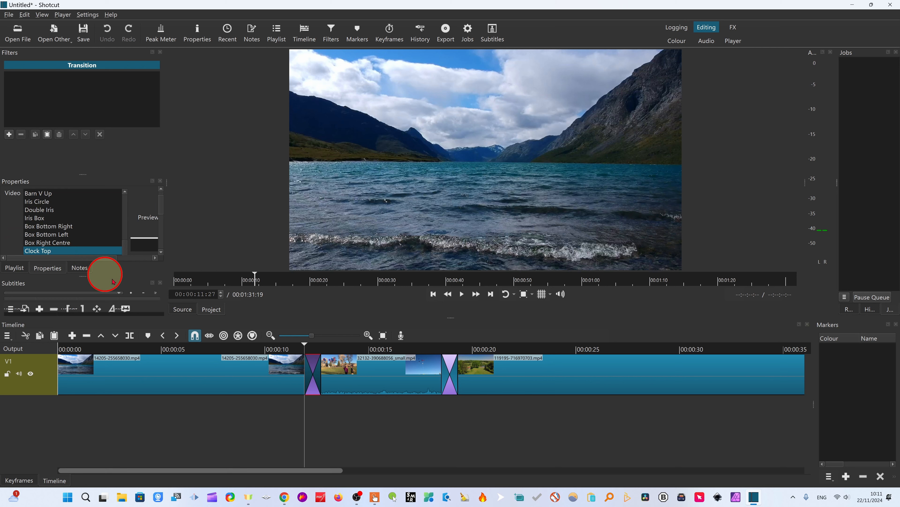
pyautogui.moveTo(301, 346); pyautogui.dragTo(453, 368)
pyautogui.scroll(-3, 53, 245)
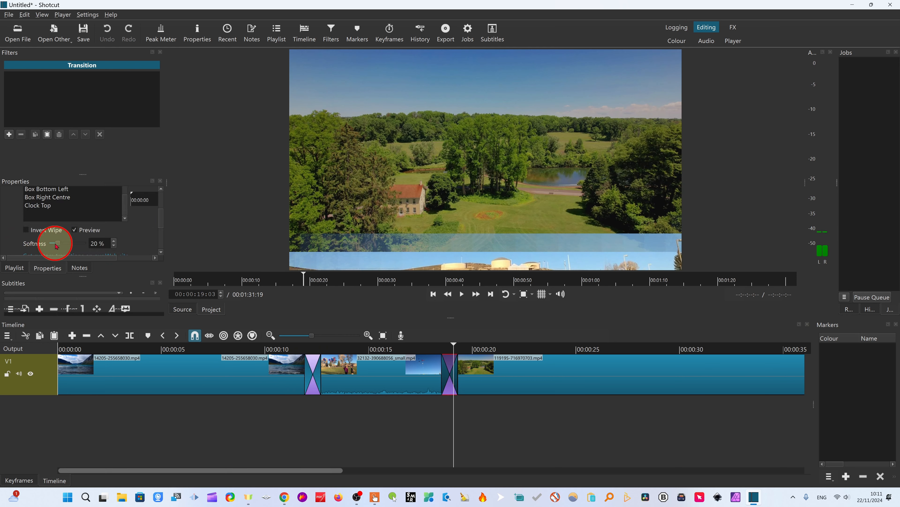
pyautogui.click(448, 368)
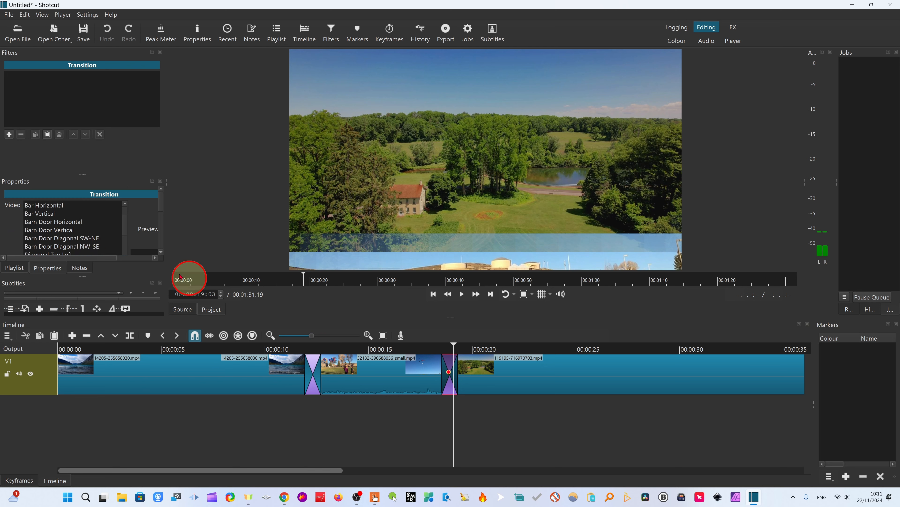
pyautogui.scroll(-3, 150, 213)
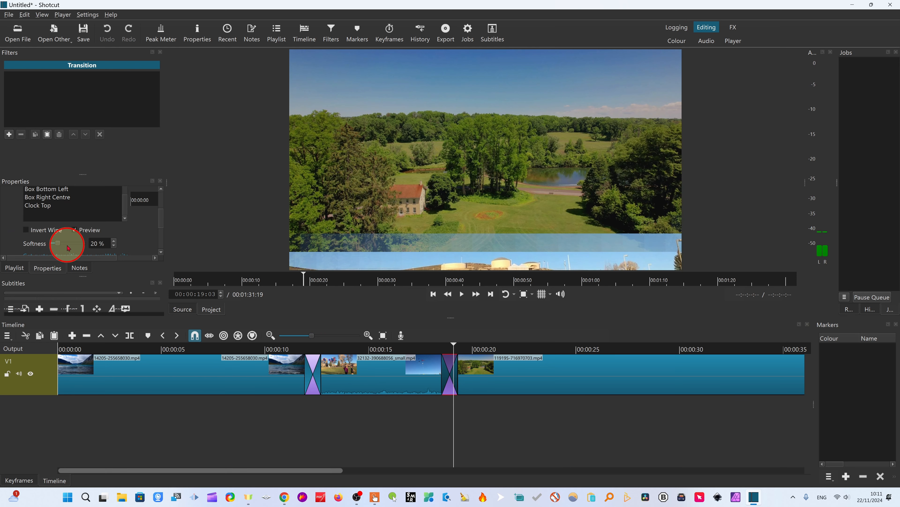
pyautogui.scroll(-3, 57, 242)
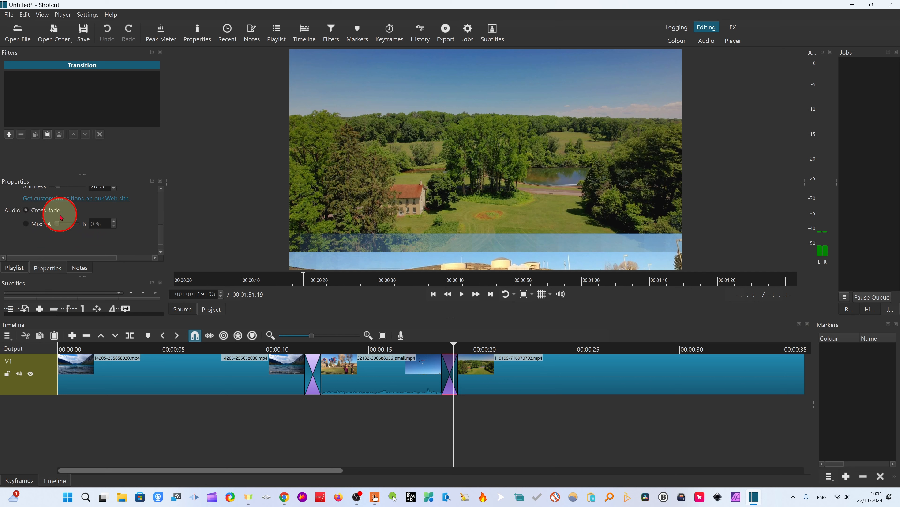
pyautogui.click(455, 386)
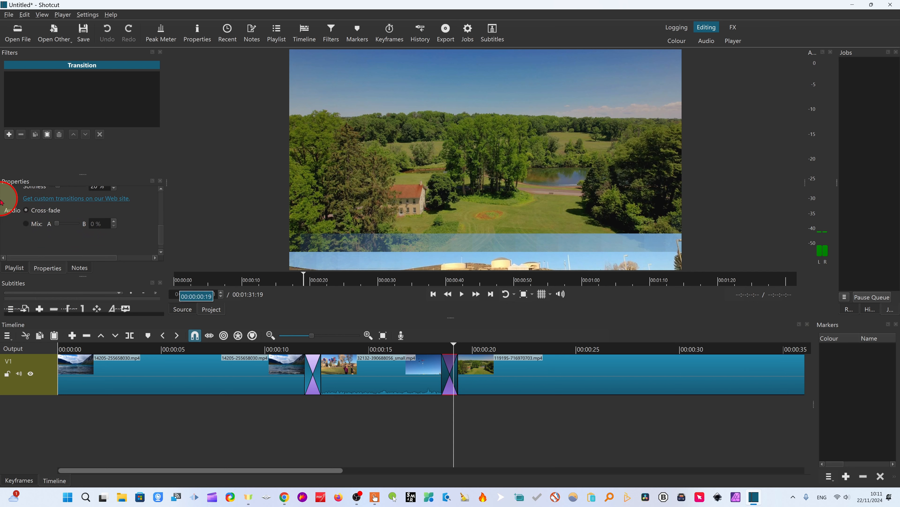
pyautogui.click(34, 213)
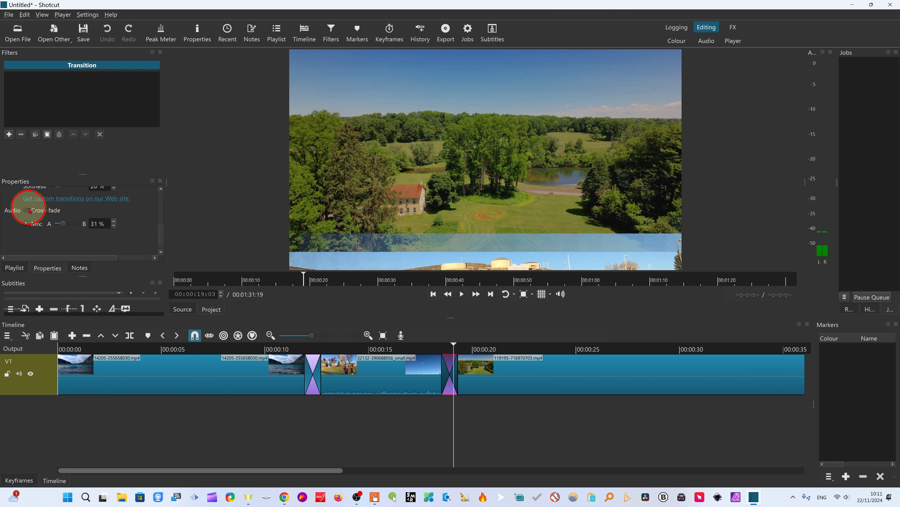
pyautogui.scroll(-1, 141, 244)
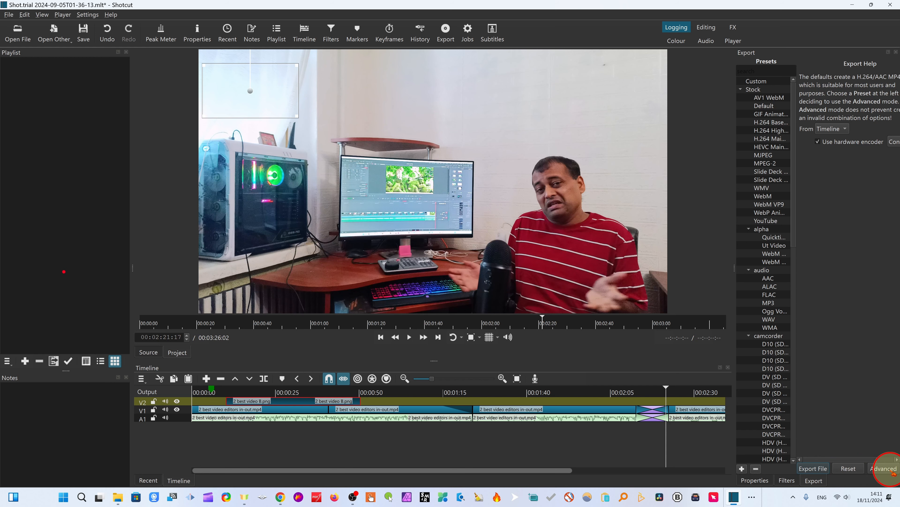
# Step: Export the timeline as an MP4 file into the IVCAM RECORD folder on the Desktop, keeping the suggested file name
pyautogui.click(815, 468)
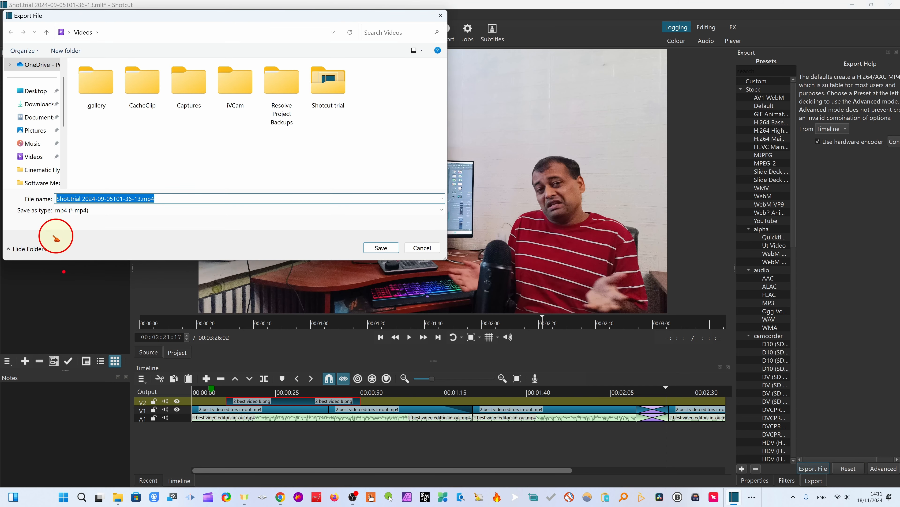
pyautogui.click(35, 91)
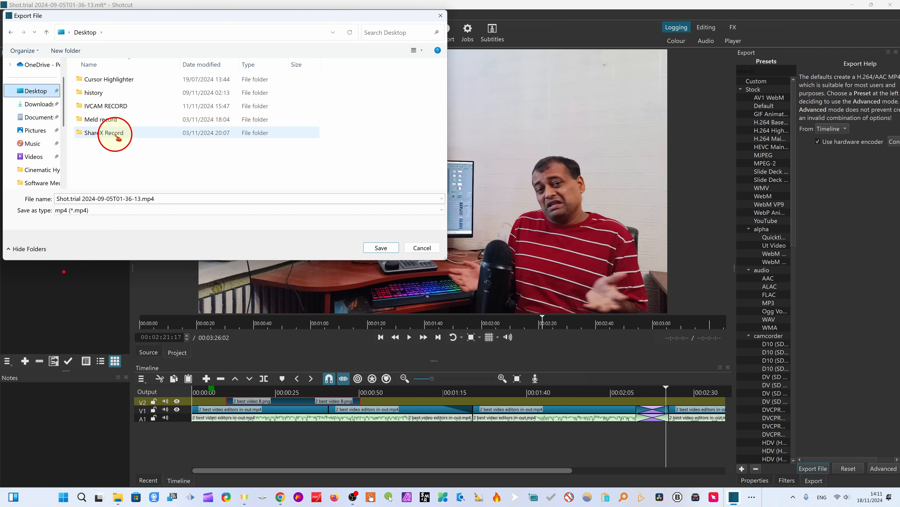
pyautogui.click(123, 107)
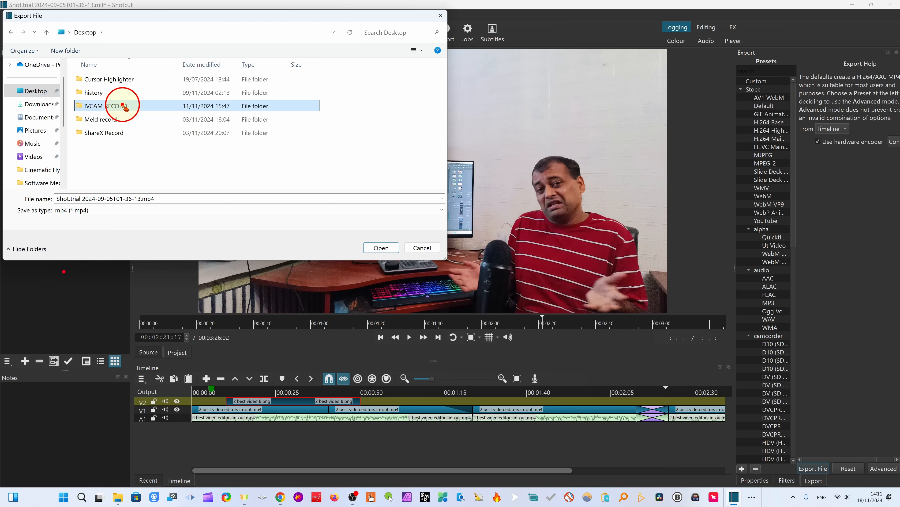
pyautogui.click(381, 248)
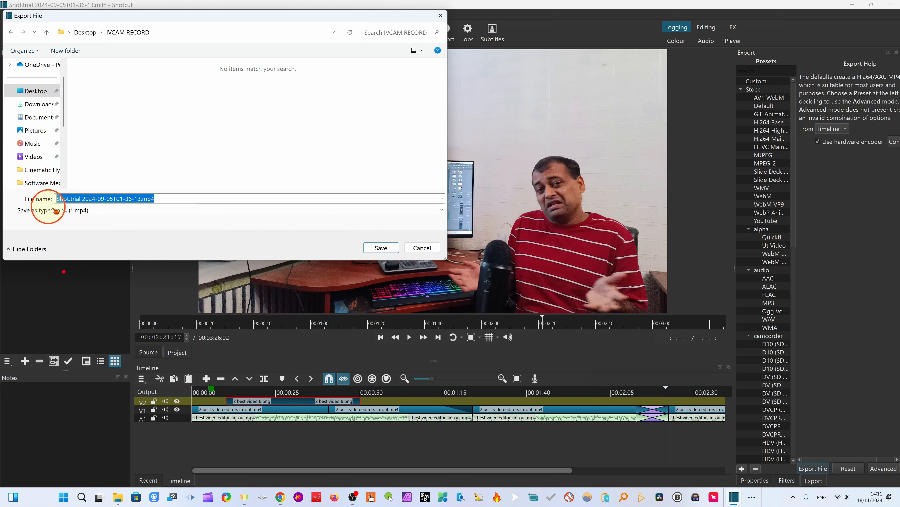
pyautogui.click(413, 210)
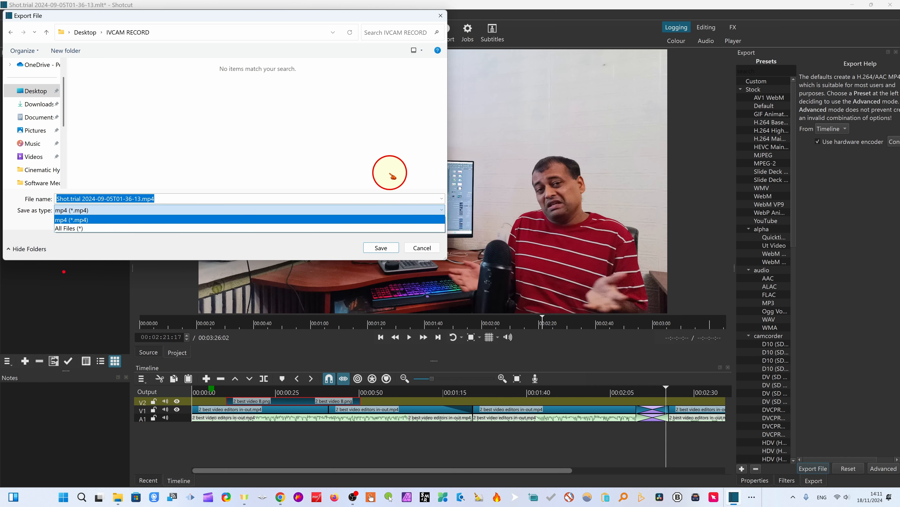
pyautogui.click(390, 173)
pyautogui.click(381, 249)
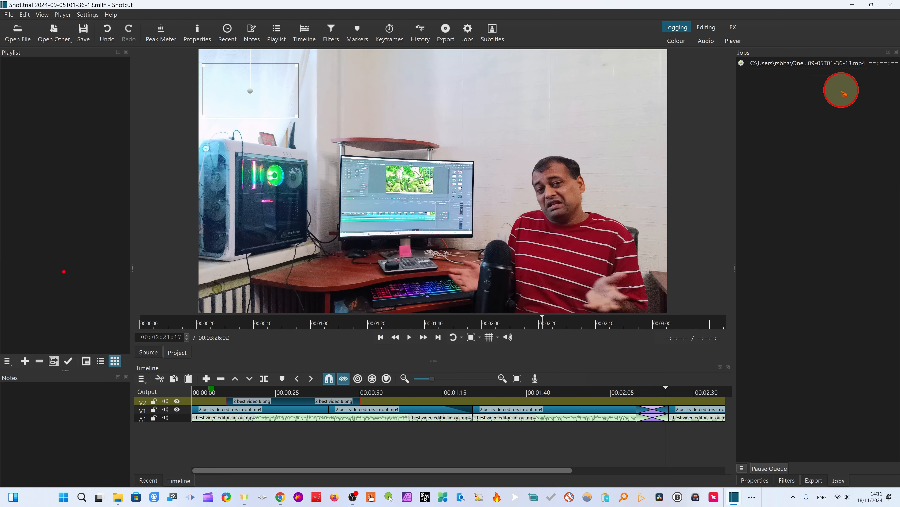
# Step: Open Task Manager's Performance view during the export and enlarge the window to examine the system load
pyautogui.hotkey('ctrl', 'shift', 'Escape')
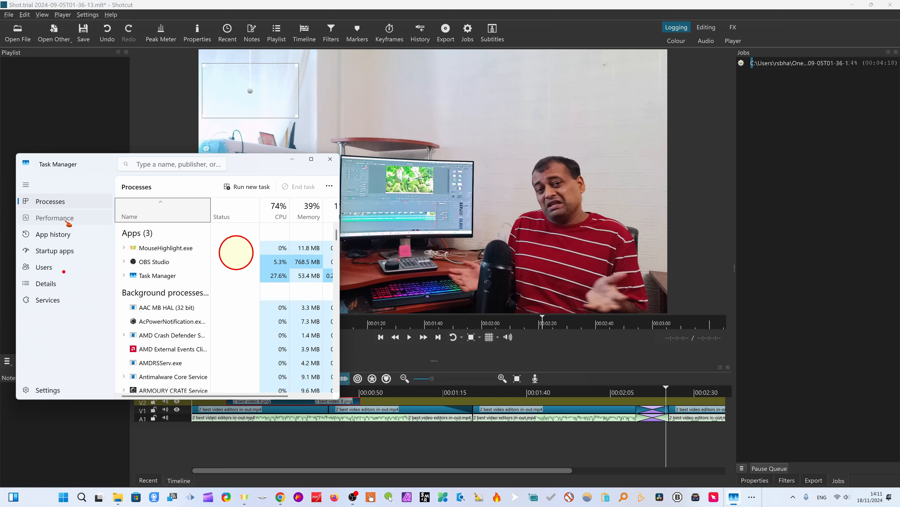
pyautogui.click(66, 219)
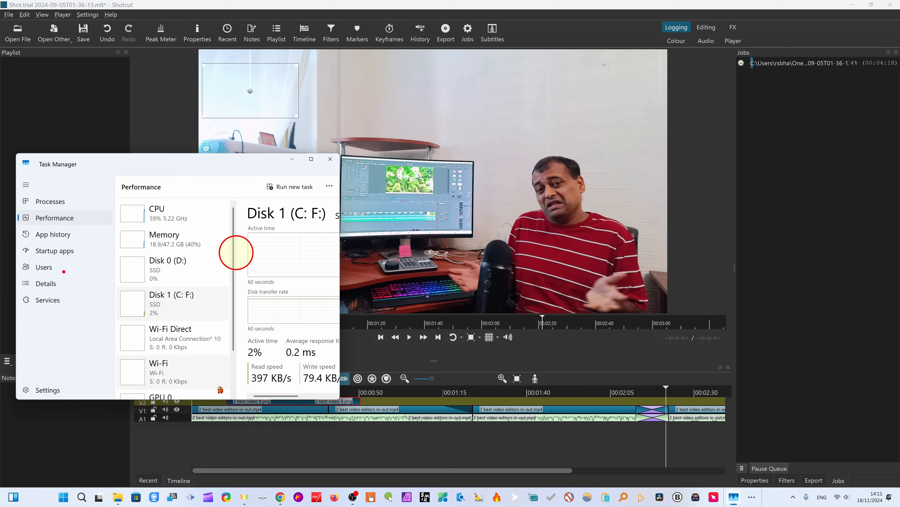
pyautogui.moveTo(340, 316); pyautogui.dragTo(507, 317)
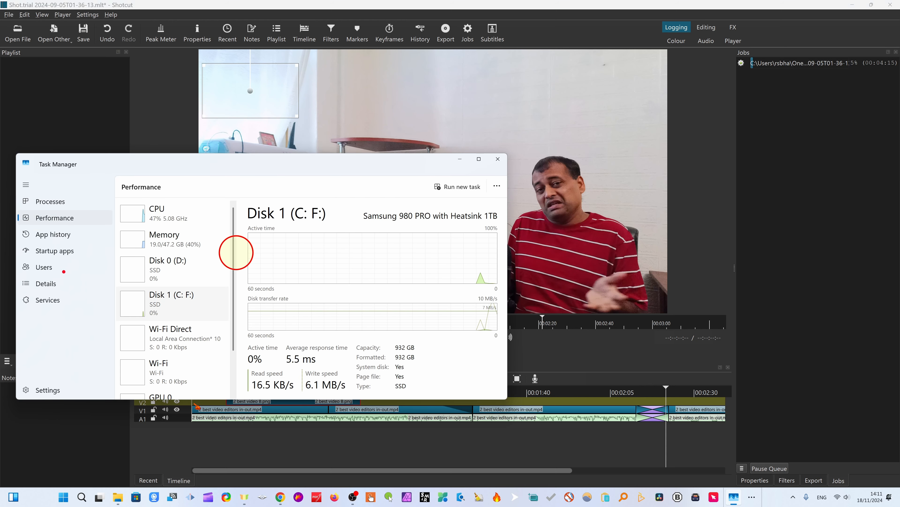
pyautogui.moveTo(186, 399); pyautogui.dragTo(186, 468)
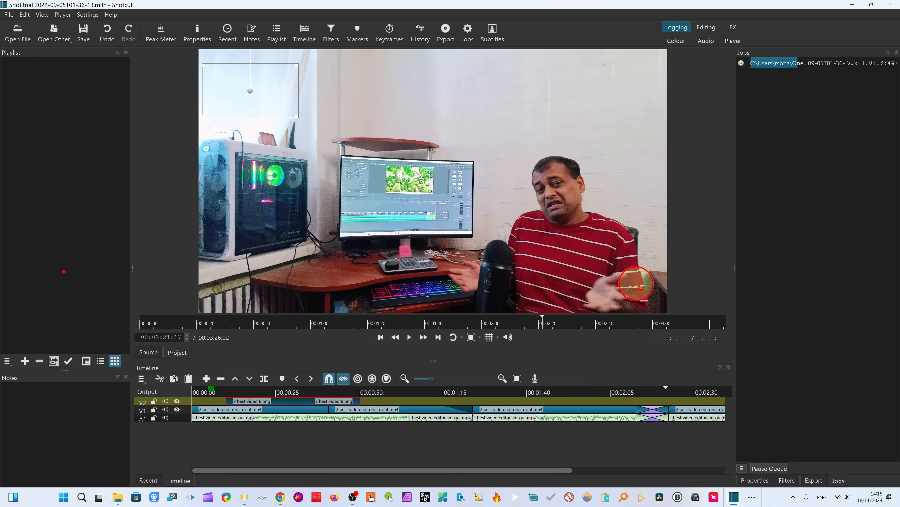
# Step: Minimize Shotcut and review the exported MP4 in VLC, skipping to about 01:14 and 02:59, pausing playback, and returning to about 00:38
pyautogui.moveTo(355, 495)
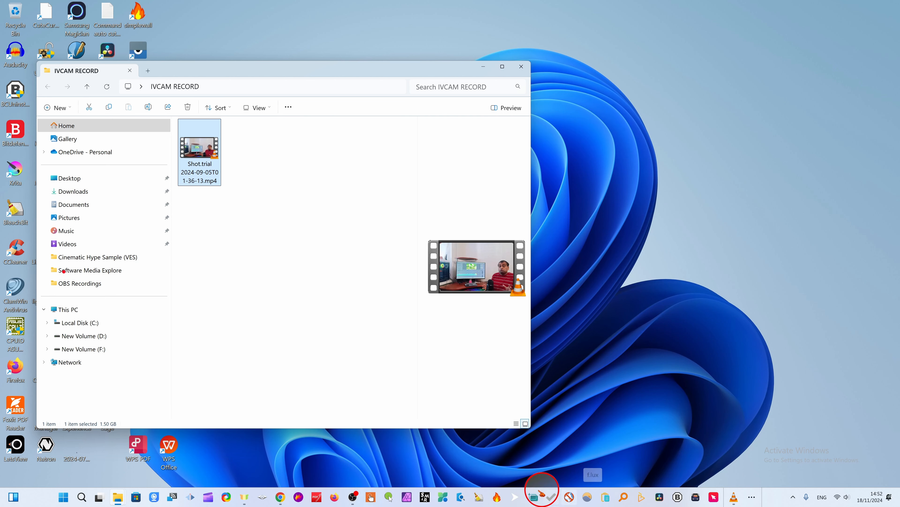
pyautogui.moveTo(746, 500)
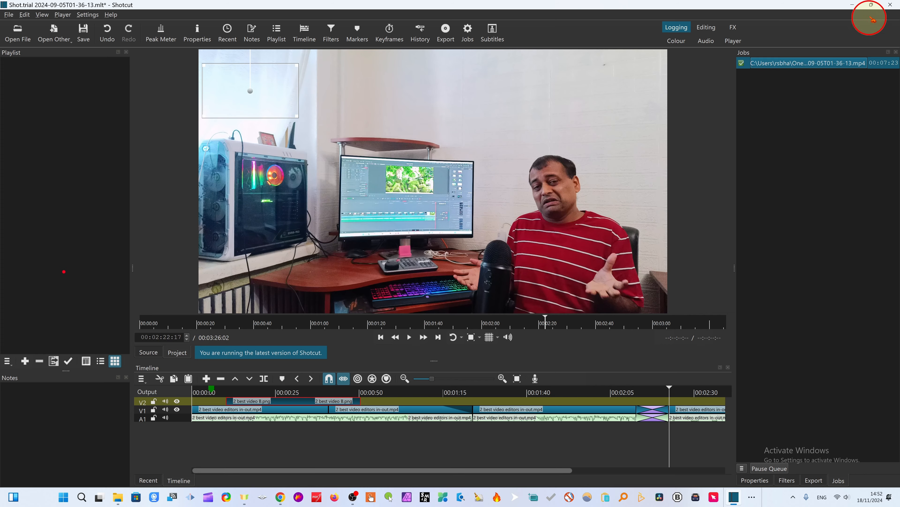
pyautogui.click(851, 4)
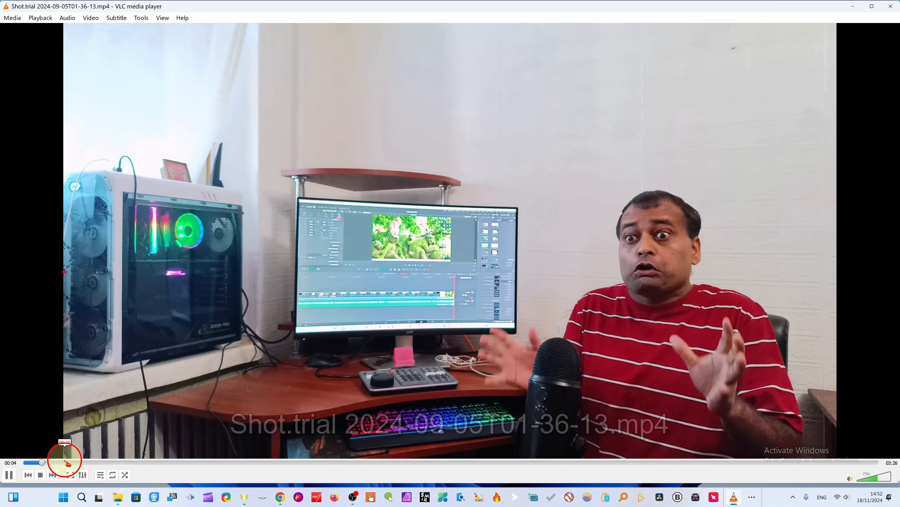
pyautogui.click(75, 462)
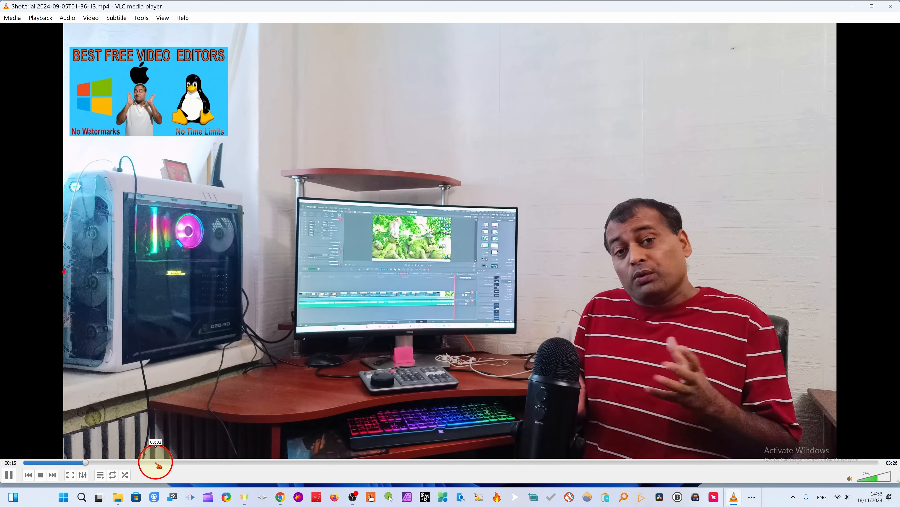
pyautogui.click(330, 461)
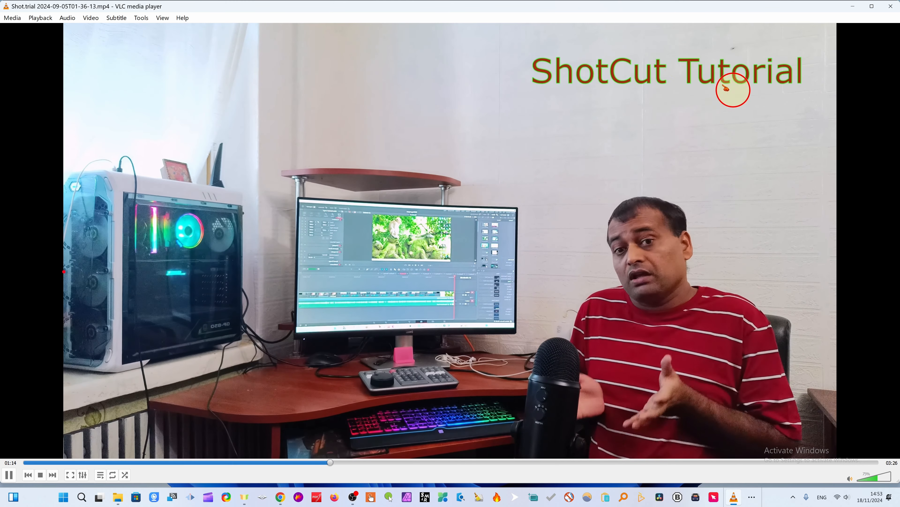
pyautogui.click(769, 462)
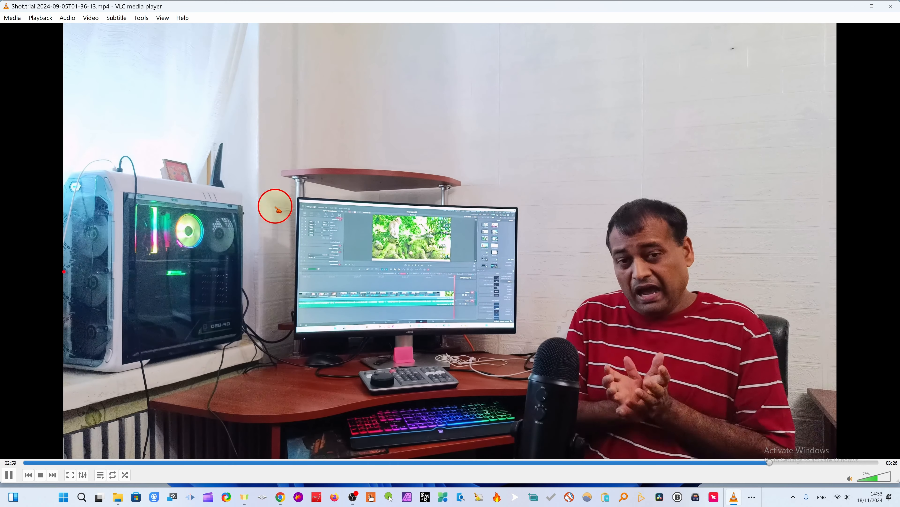
pyautogui.click(9, 474)
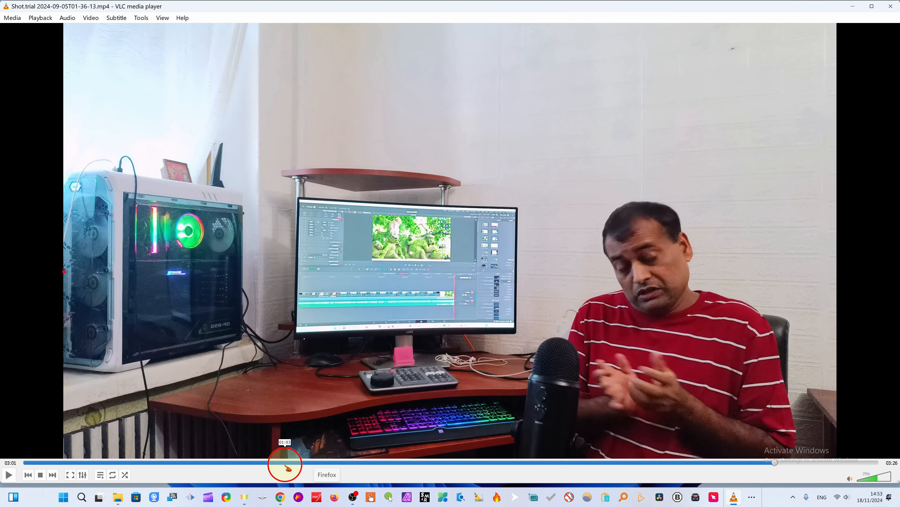
pyautogui.click(182, 462)
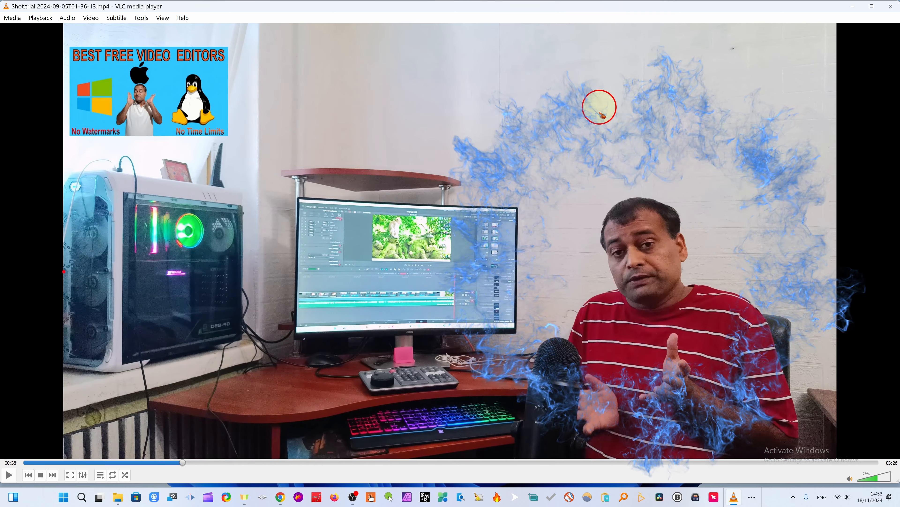